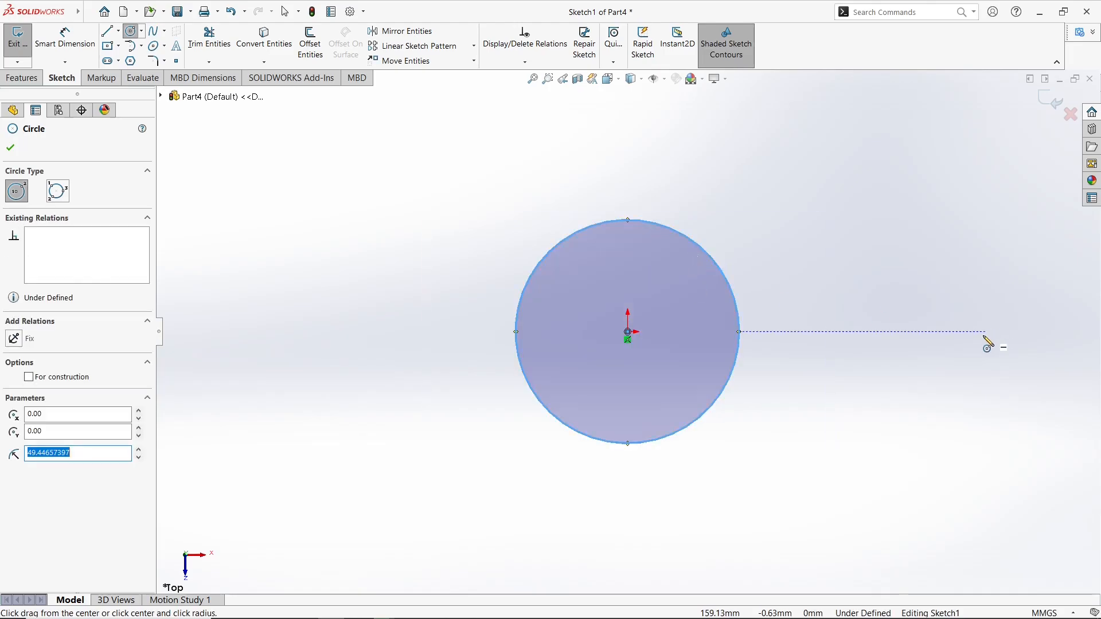
Dimension the circle centred on the origin with a diameter of 32 mm.
right_drag(985, 334, 865, 203)
click(740, 311)
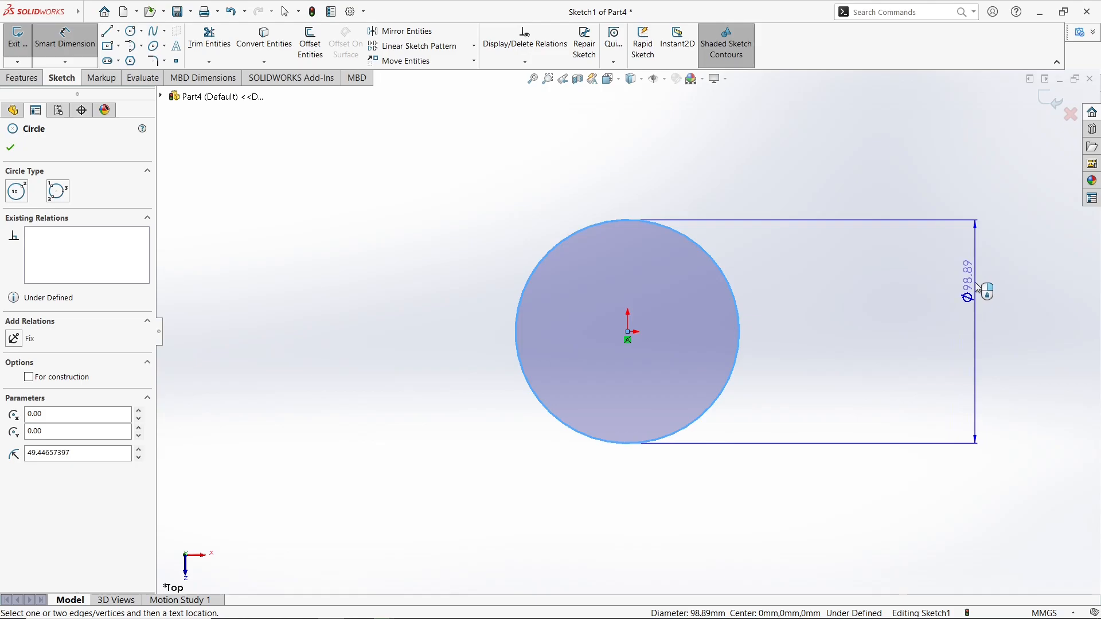
click(987, 287)
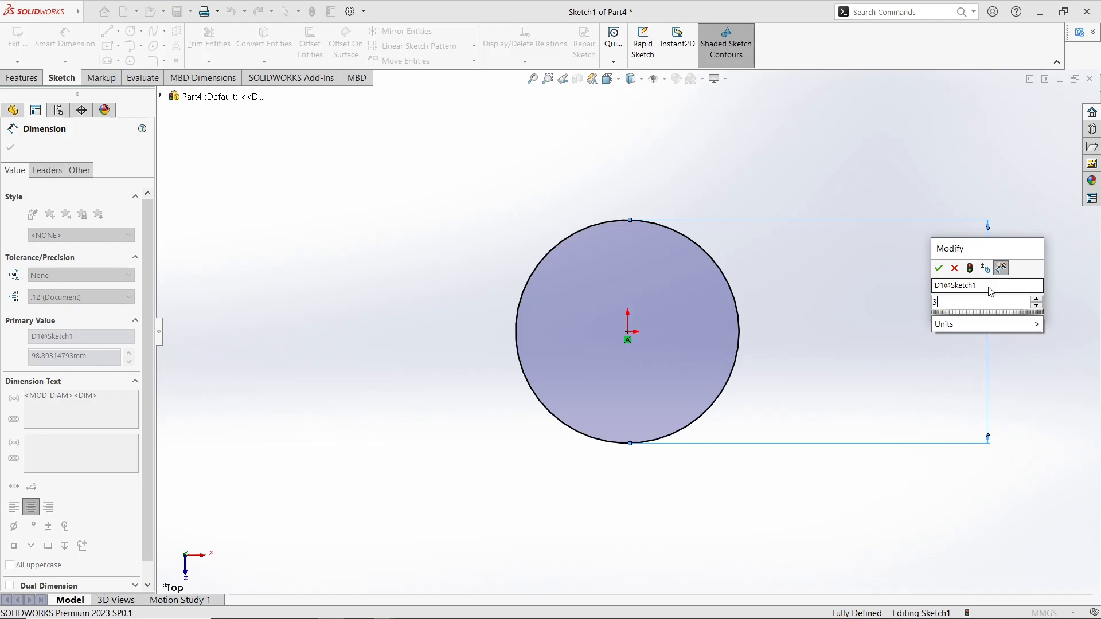
text(32)
key(Return)
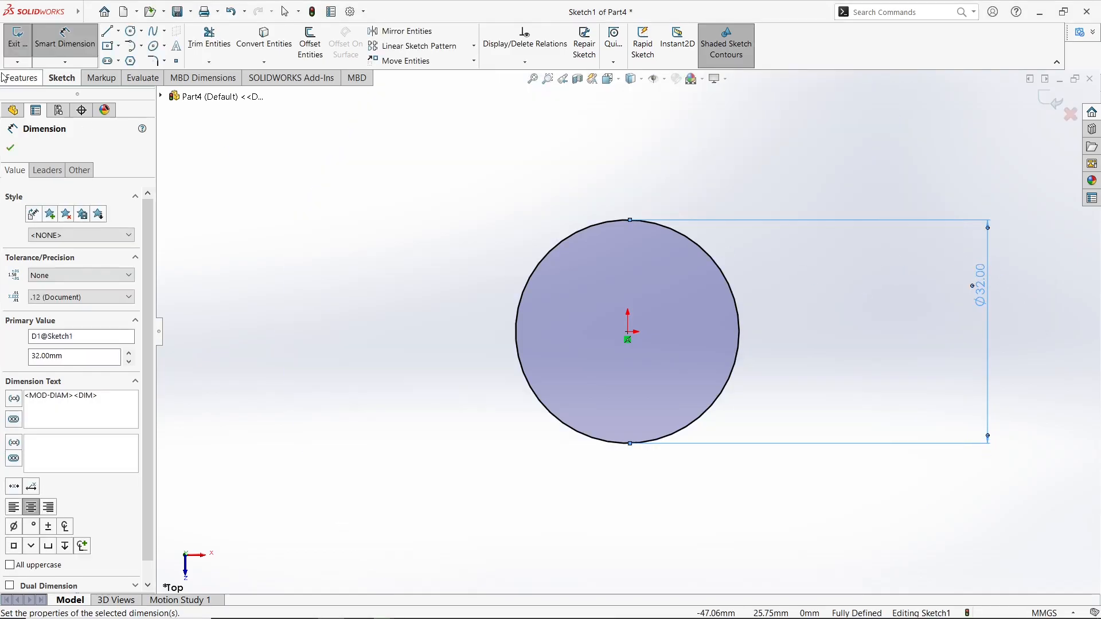
Extrude the circle as a blind boss 4 mm deep to form a disc.
click(17, 78)
click(23, 43)
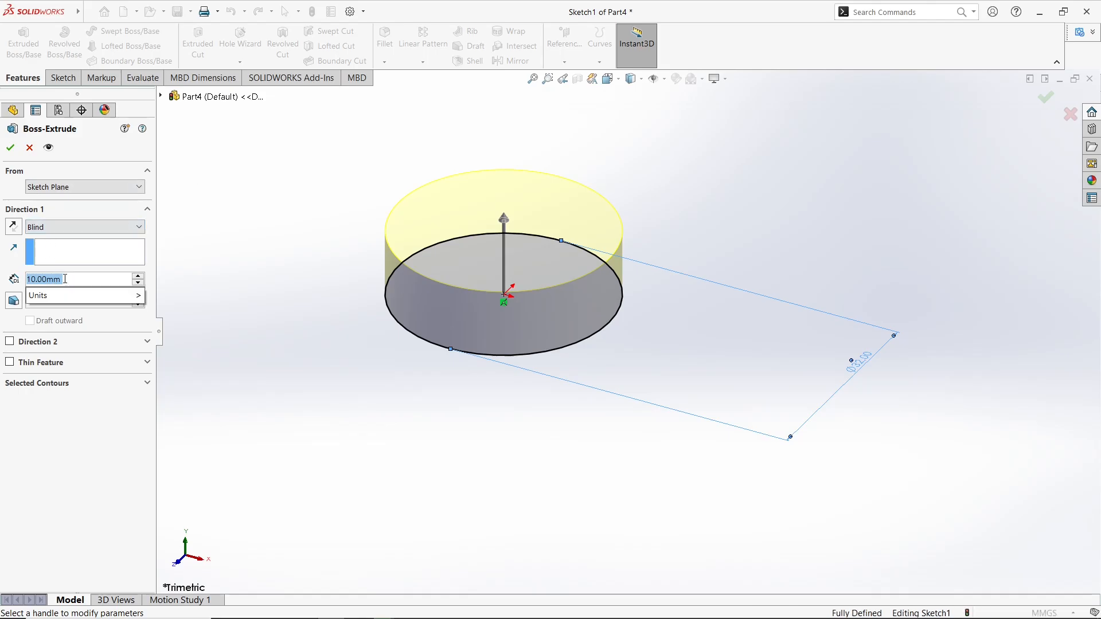
text(4)
click(10, 148)
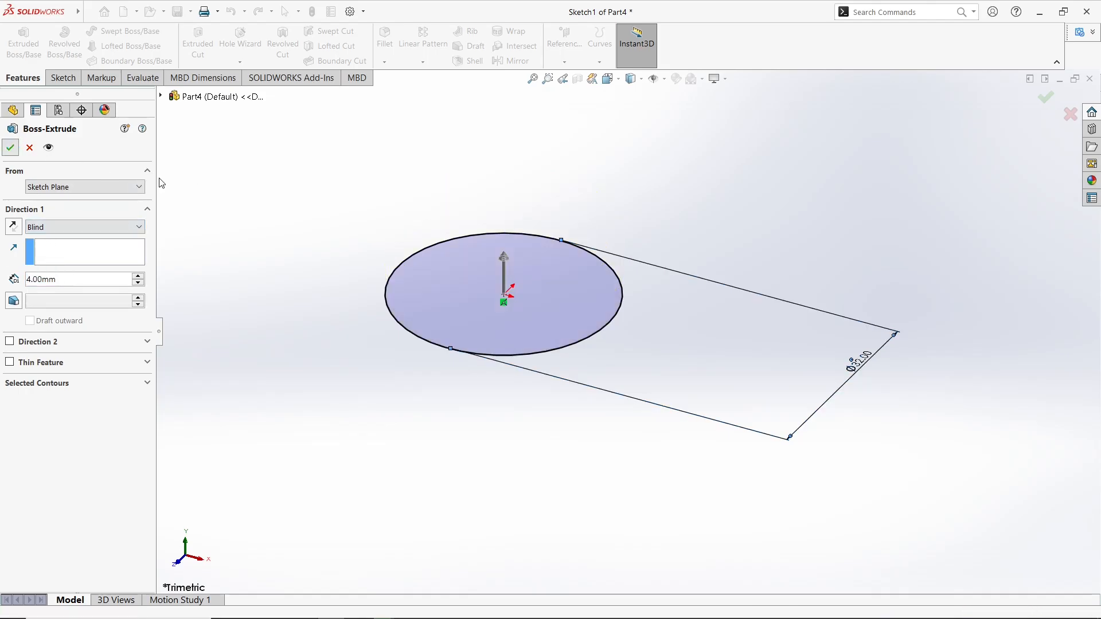
On the disc's upper face, sketch a centre rectangle about 14.5 by 10.9 mm from the origin.
click(448, 266)
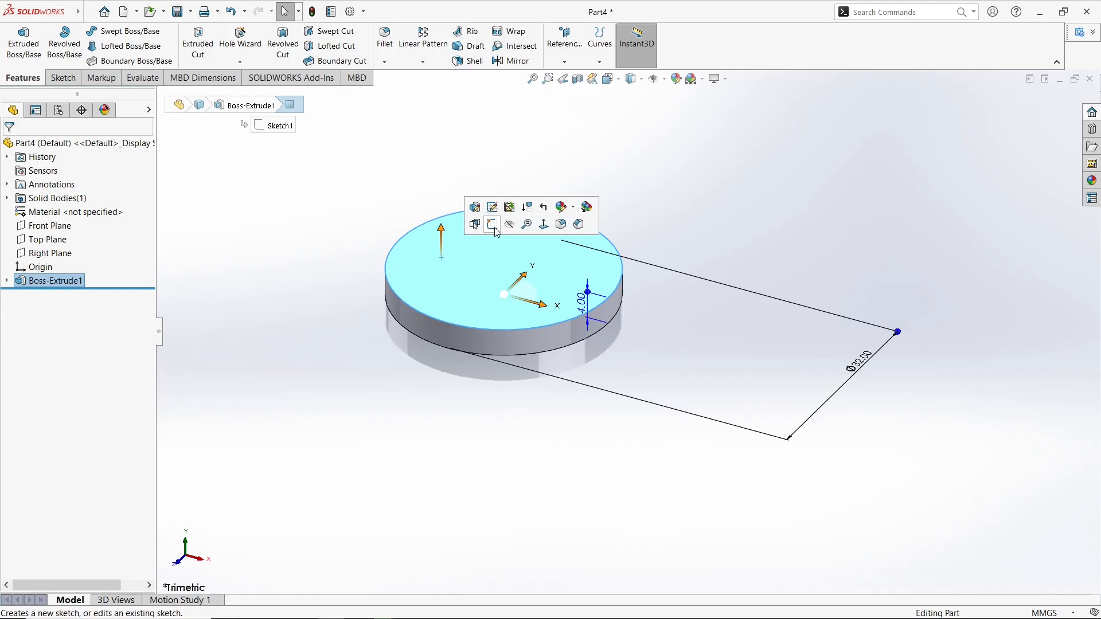
click(492, 225)
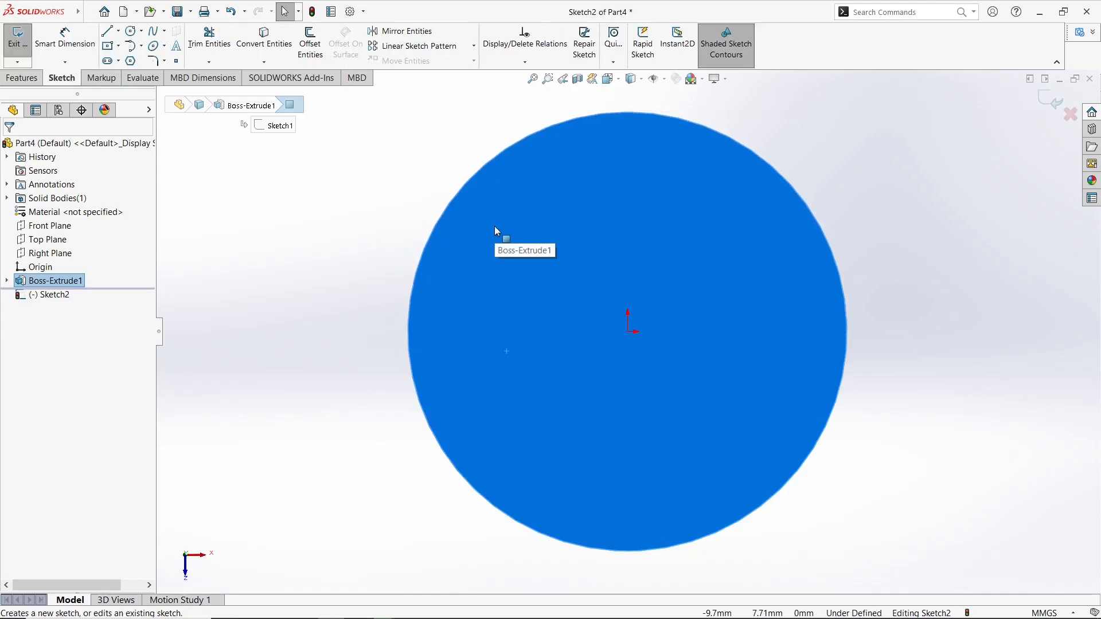
click(109, 46)
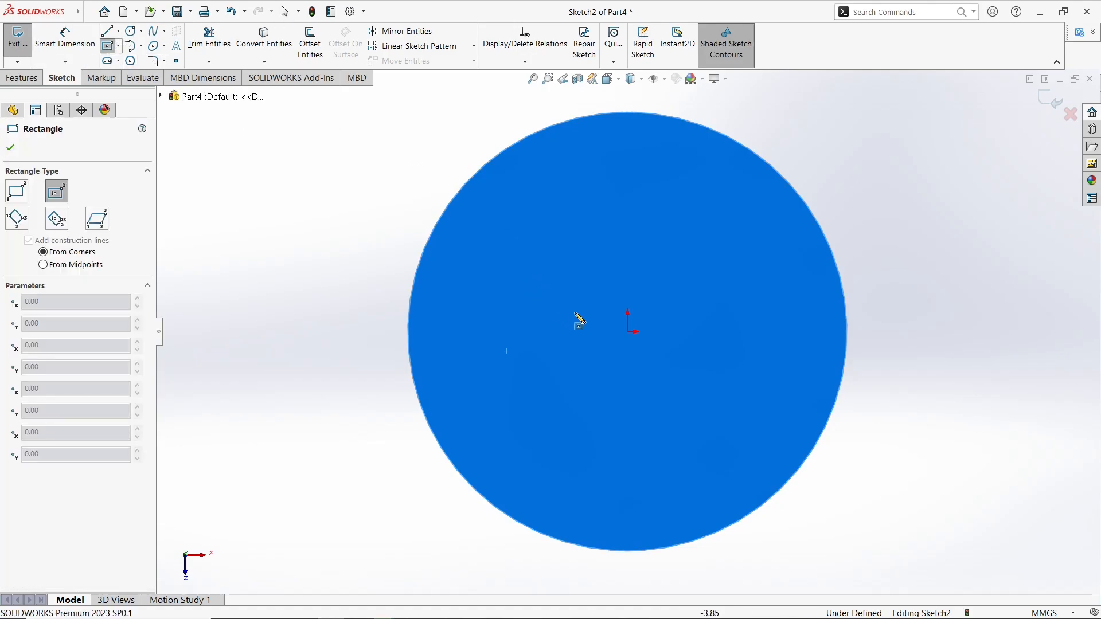
click(628, 331)
click(727, 257)
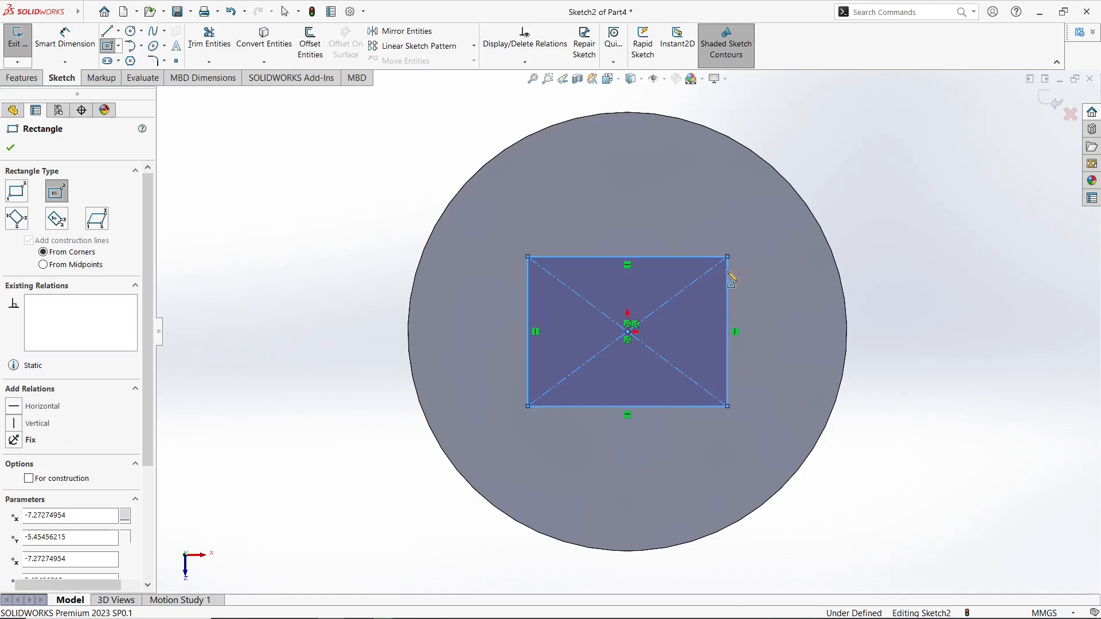
key(Escape)
Add an Equal relation between two adjacent sides of the rectangle to make it a square.
click(726, 277)
ctrl+click(713, 257)
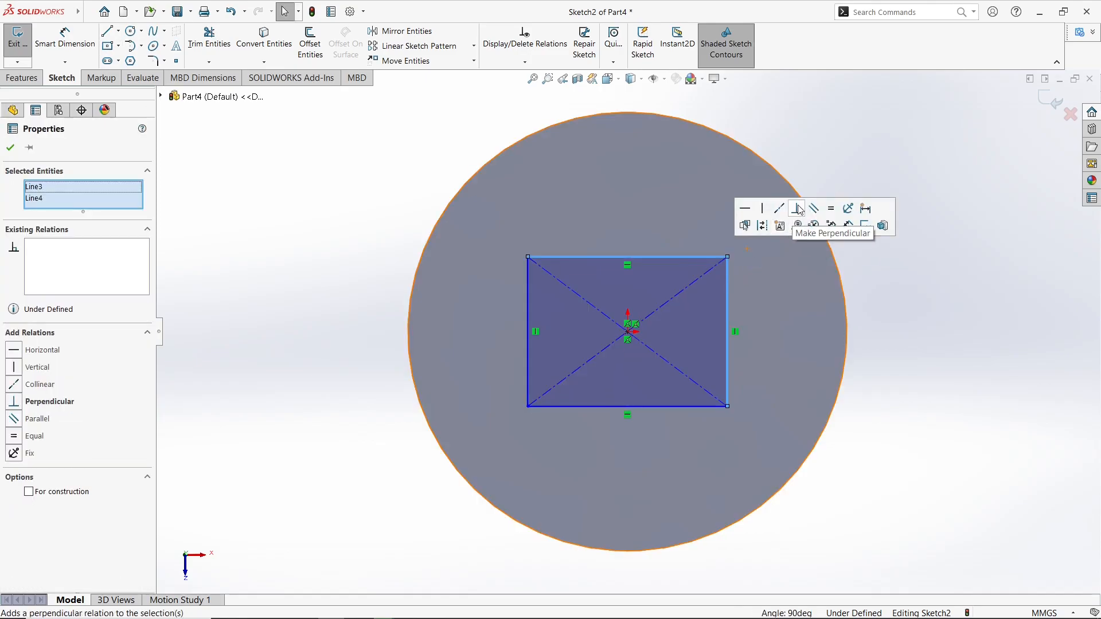
click(829, 211)
click(913, 280)
Dimension the vertical side of the square at 16 mm.
right_drag(913, 278, 940, 139)
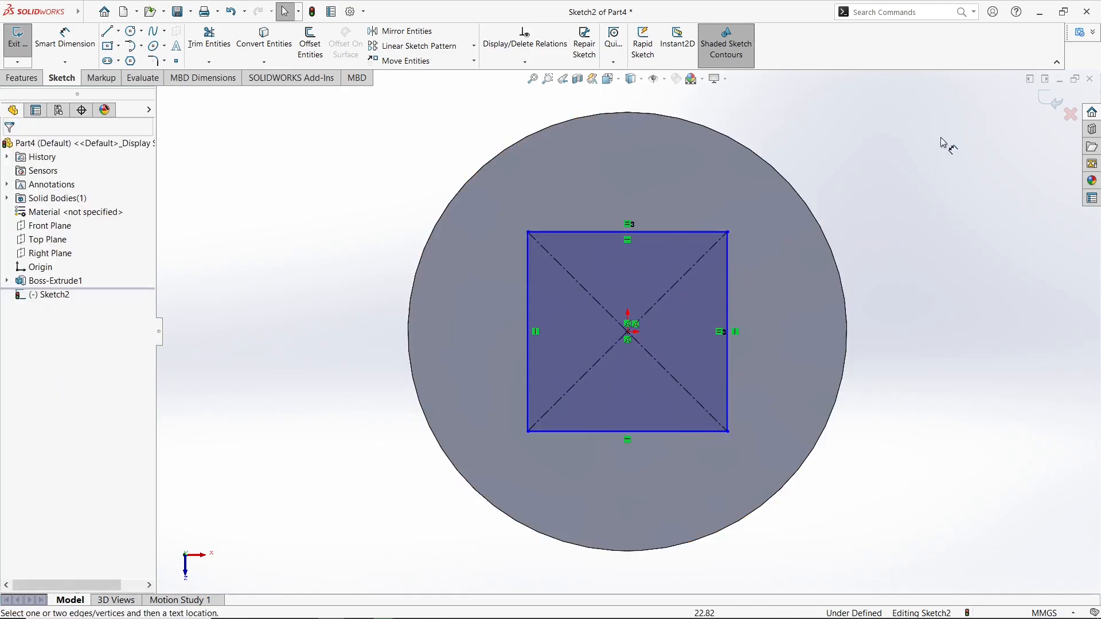
click(728, 281)
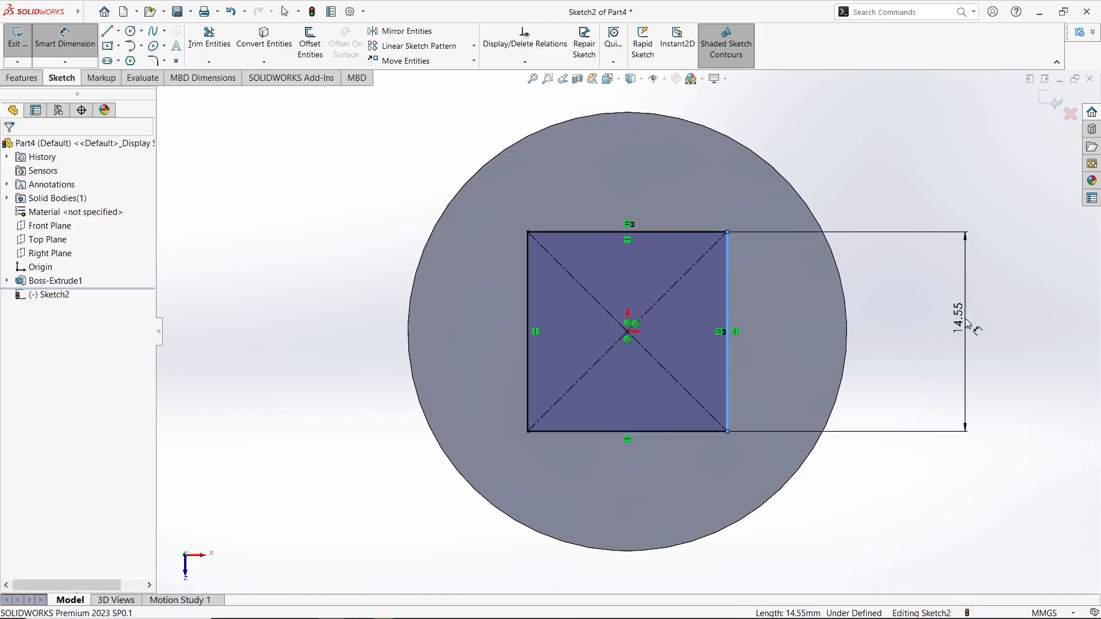
click(965, 321)
text(16)
key(Return)
click(913, 339)
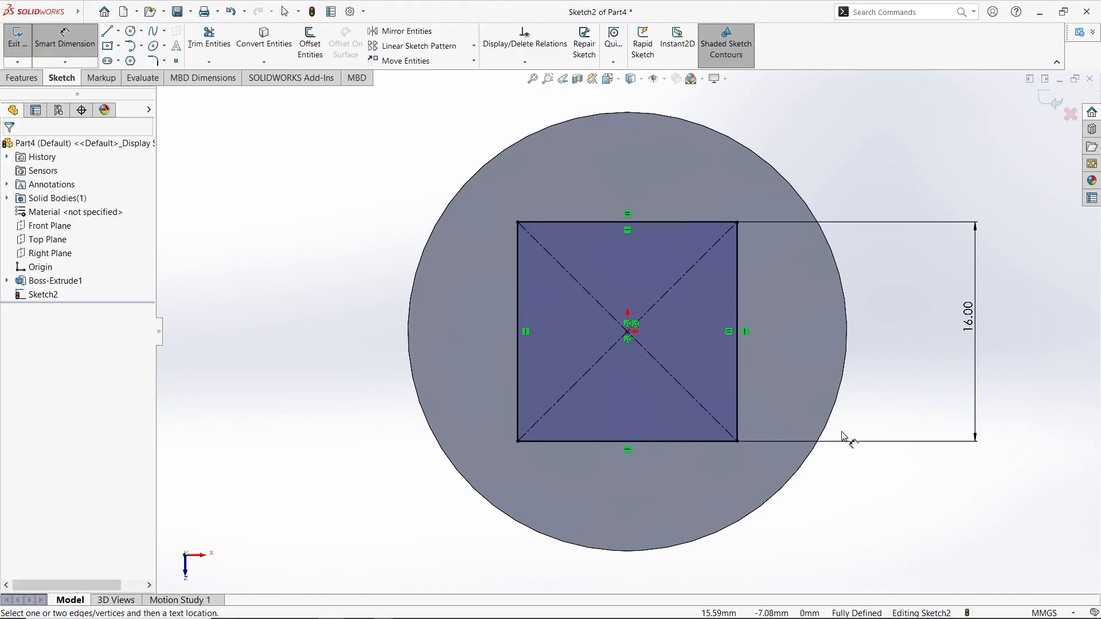
Extrude the square 35 mm from the disc as a blind boss merged with the body.
scroll(841, 425, up, 2)
click(24, 78)
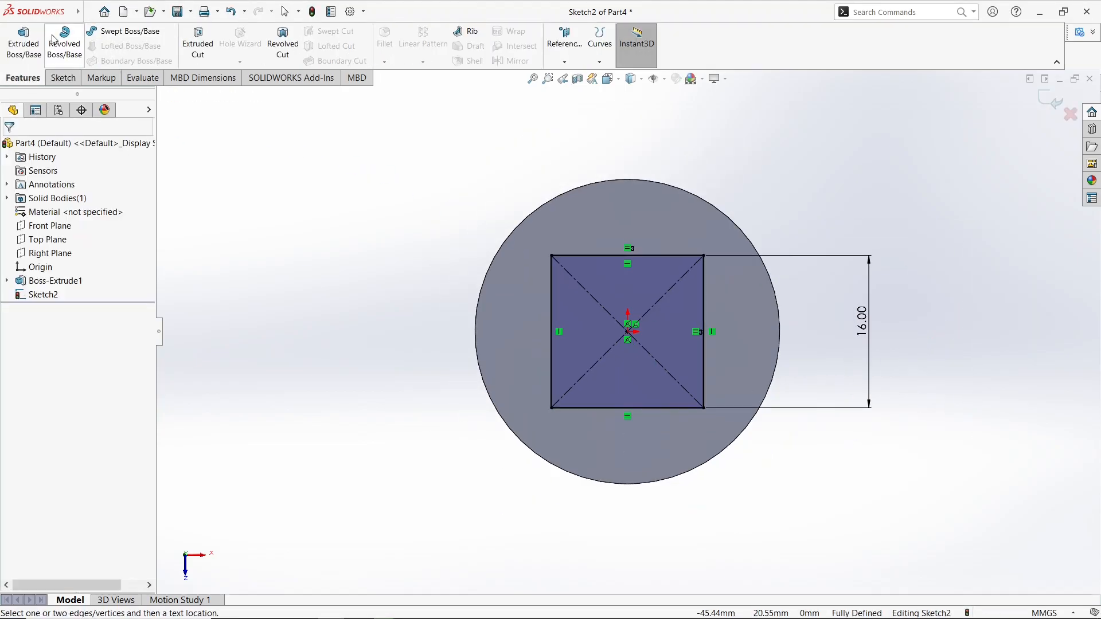
click(36, 41)
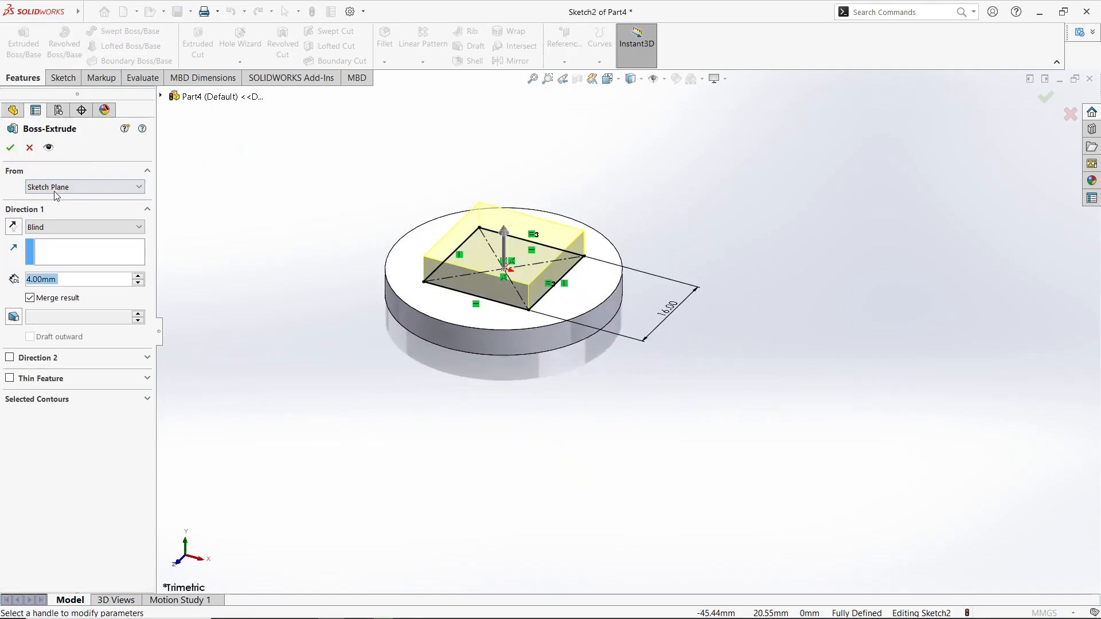
text(35)
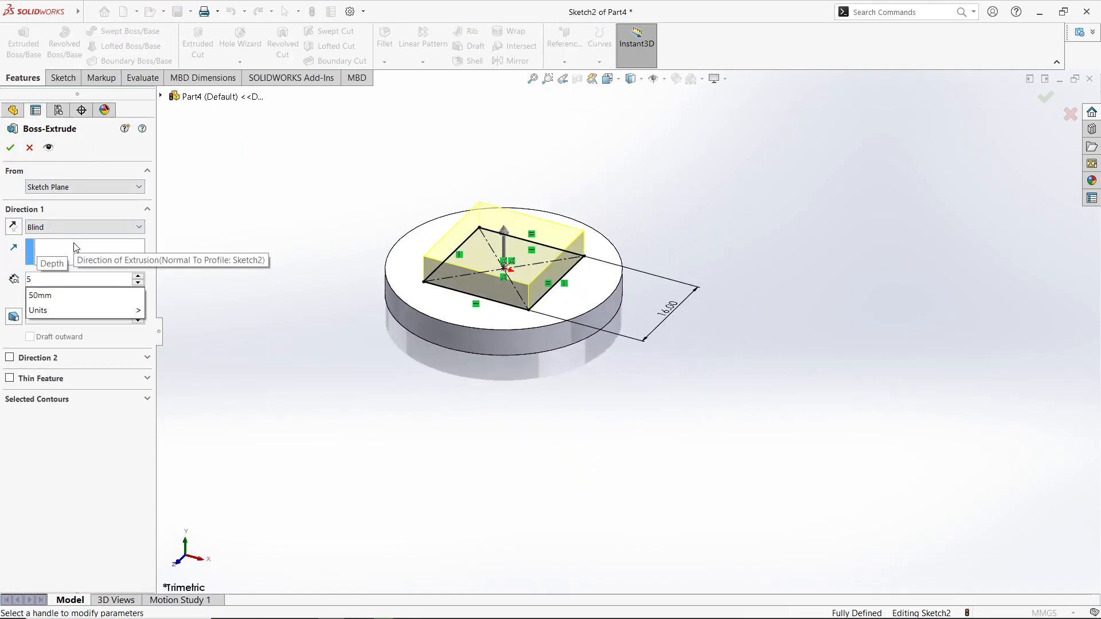
key(Return)
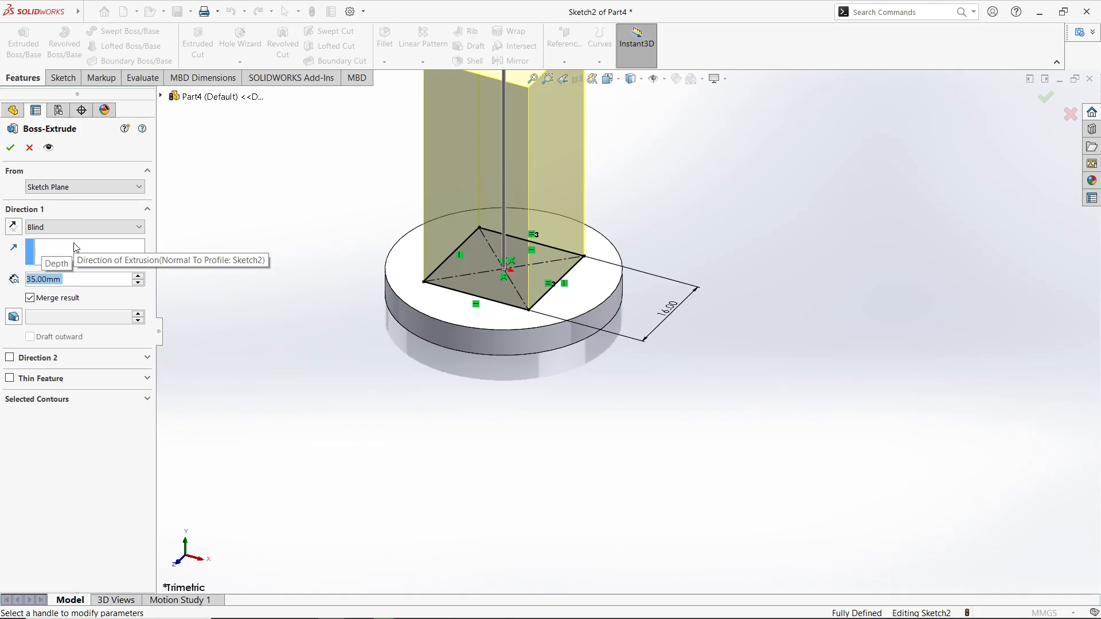
click(10, 148)
On the disc's free underside, sketch a circle centred on the origin with a radius of about 7.16 mm.
mouse_move(168, 241)
middle_down()
mouse_move(241, 255)
mouse_move(423, 239)
mouse_move(416, 282)
mouse_move(591, 248)
middle_up()
click(610, 320)
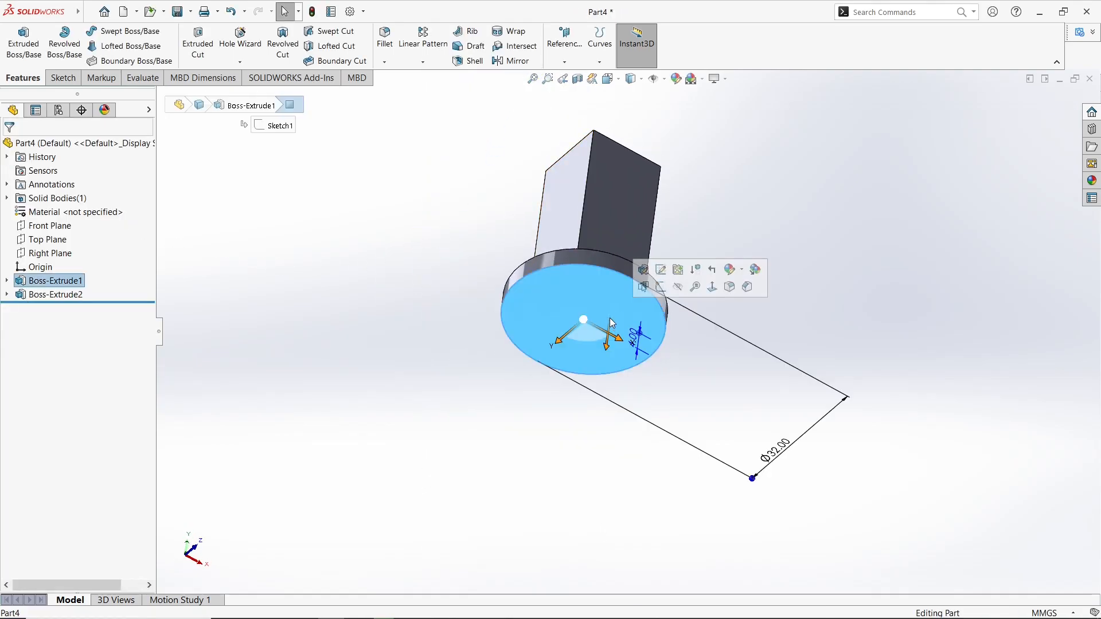
click(663, 285)
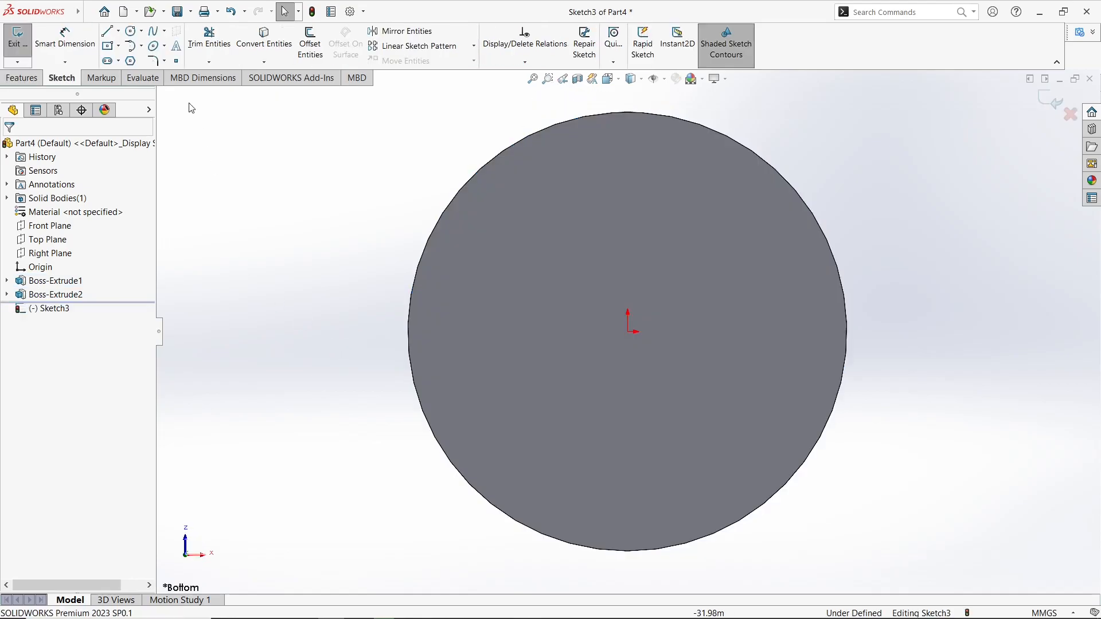
click(131, 31)
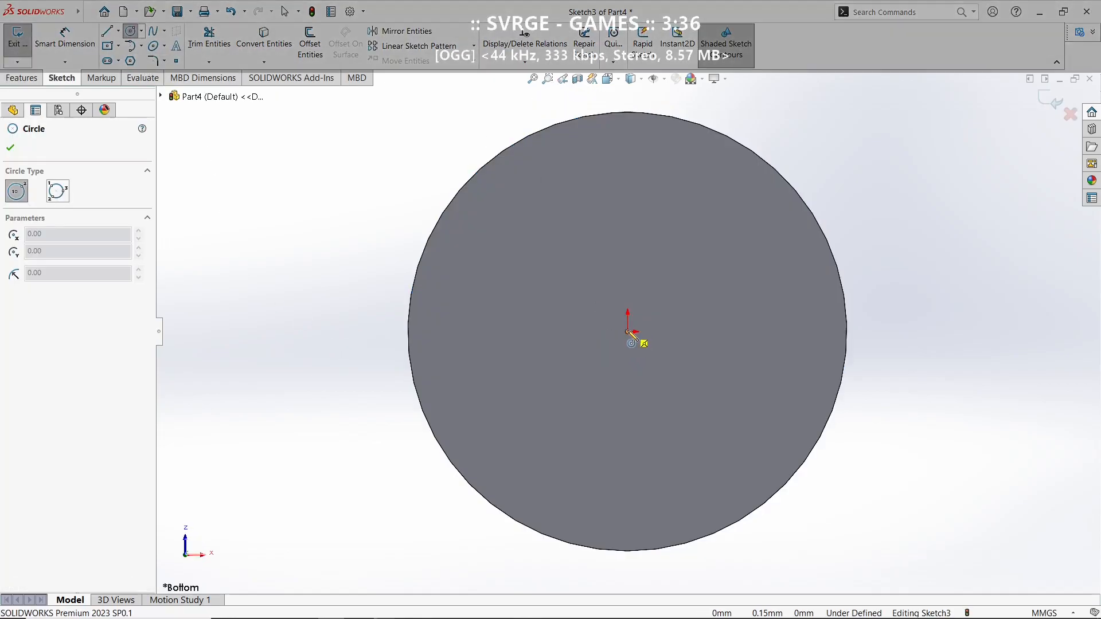
click(630, 332)
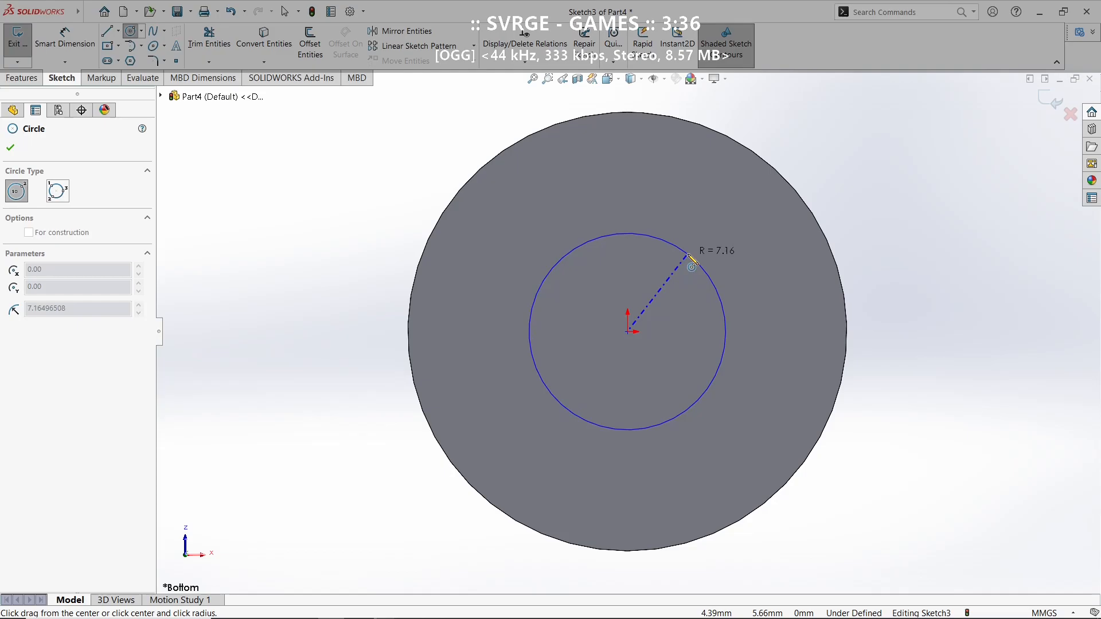
click(689, 255)
Dimension the new circle on the disc's underside with a diameter of 12 mm.
click(65, 51)
click(581, 246)
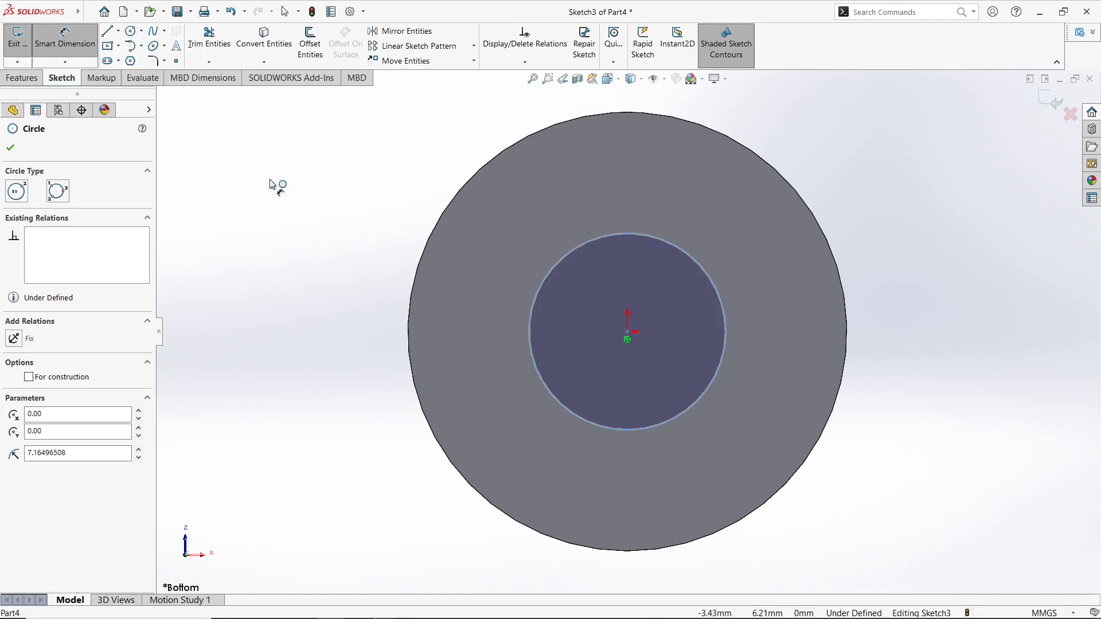
click(245, 181)
key(Return)
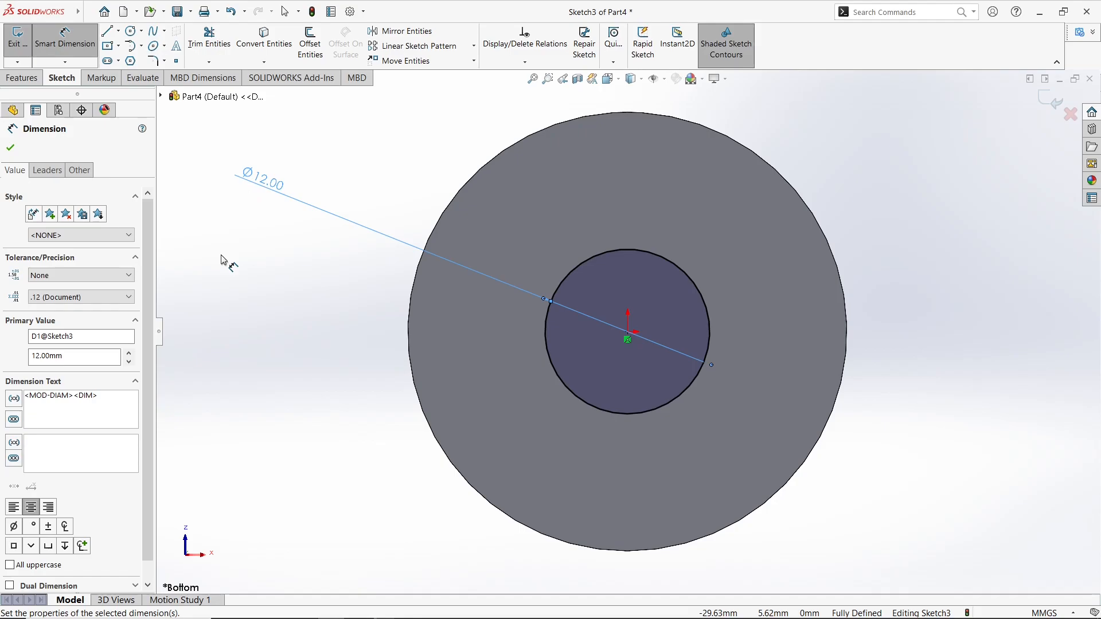
key(Escape)
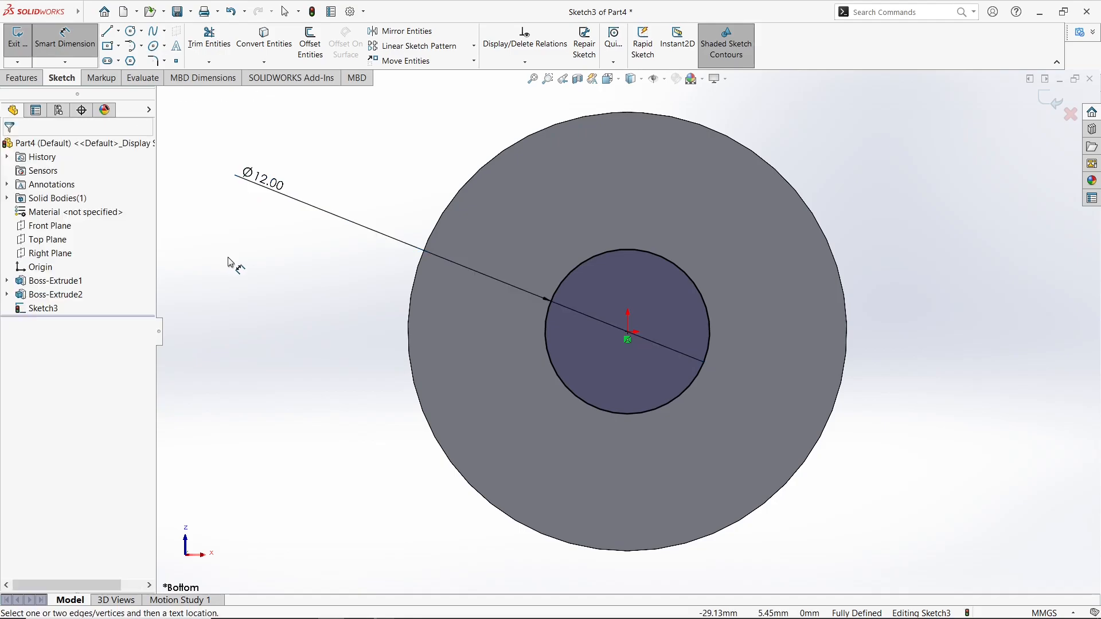
Extrude the 12 mm circle 25 mm away from the disc as a blind boss to form a round shaft.
middle_drag(231, 261, 234, 313)
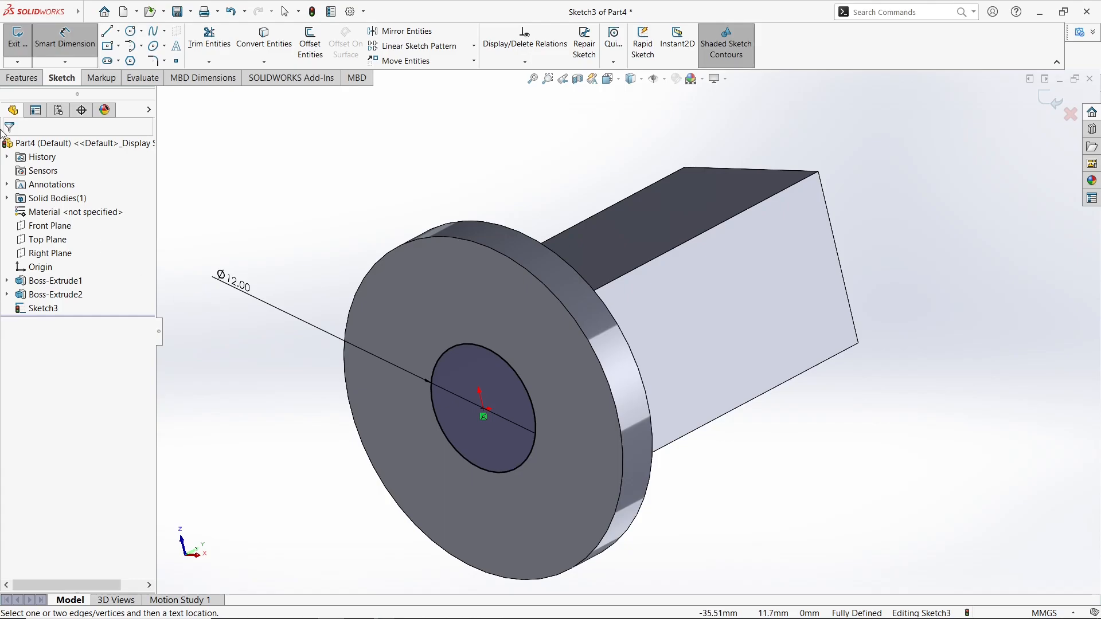
click(27, 80)
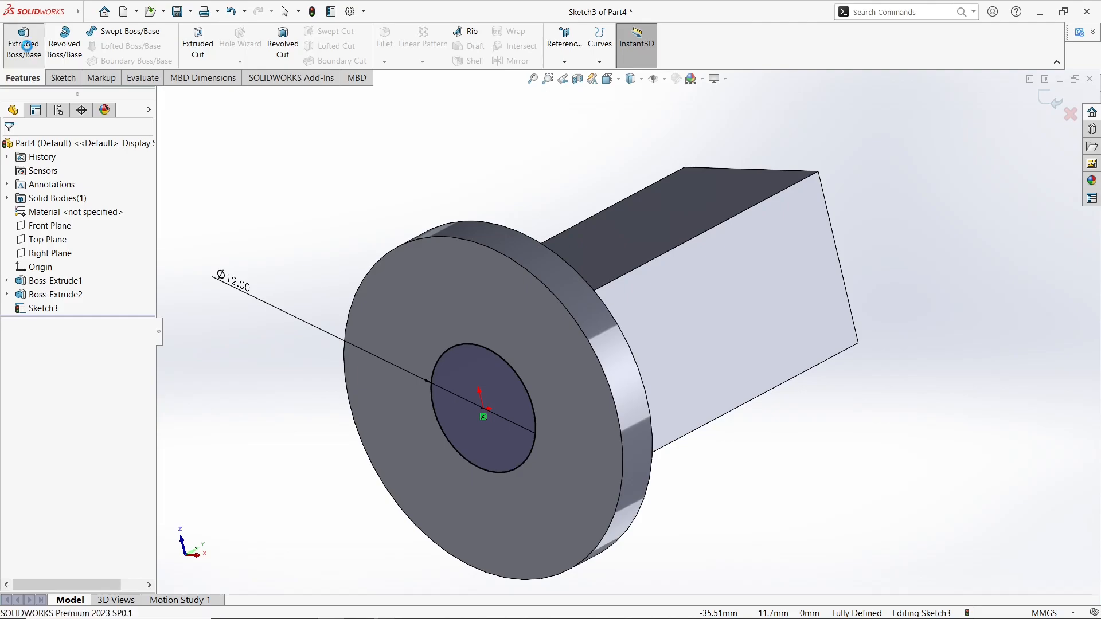
click(23, 41)
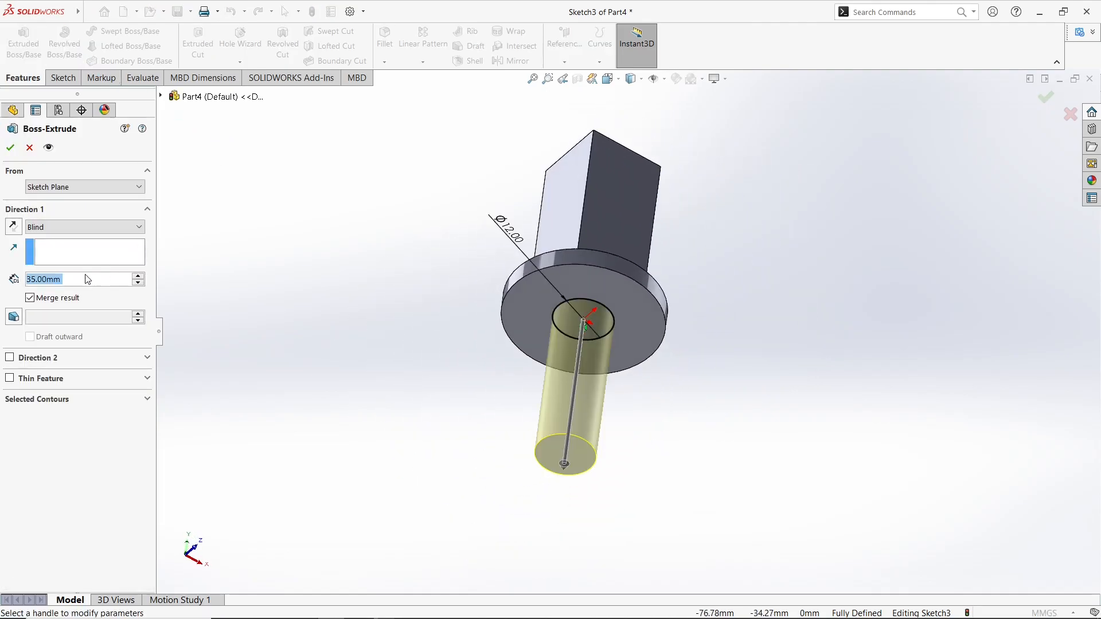
text(25)
key(Return)
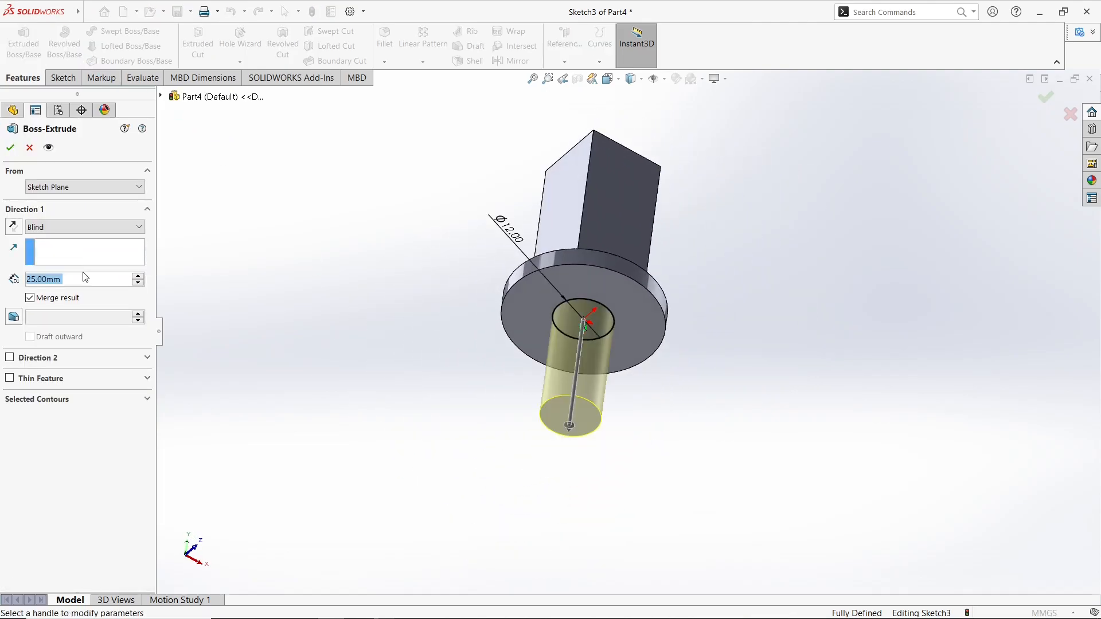
click(11, 148)
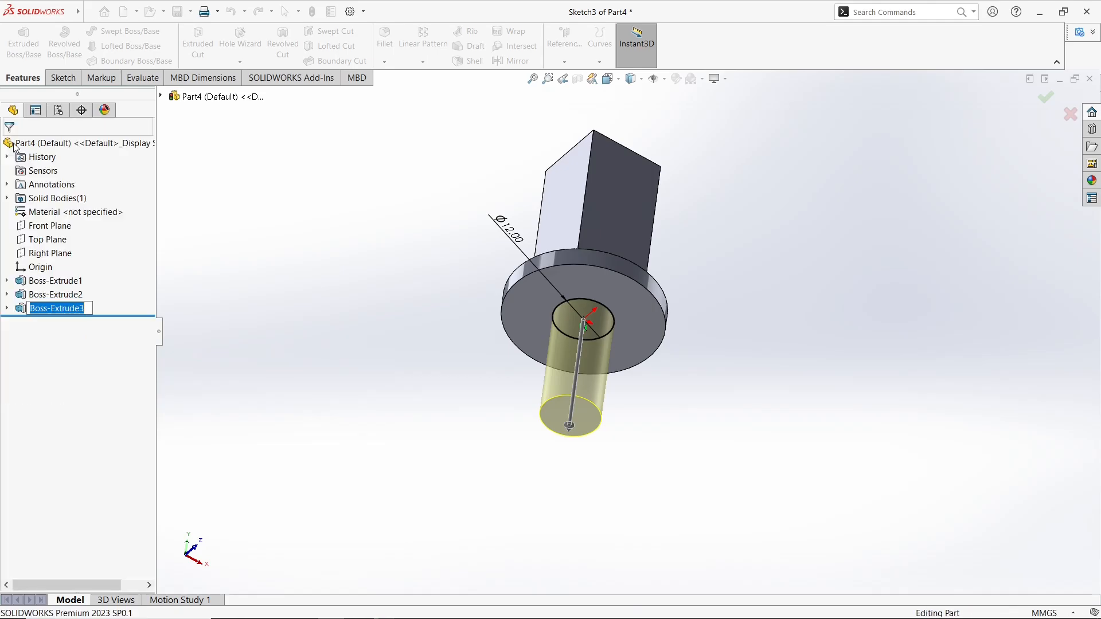
click(270, 231)
Start a blind cut Thread from the circular edge where the shaft meets the flange, with a depth of 26 mm.
mouse_move(418, 304)
middle_down()
mouse_move(315, 265)
mouse_move(351, 326)
mouse_move(352, 273)
middle_up()
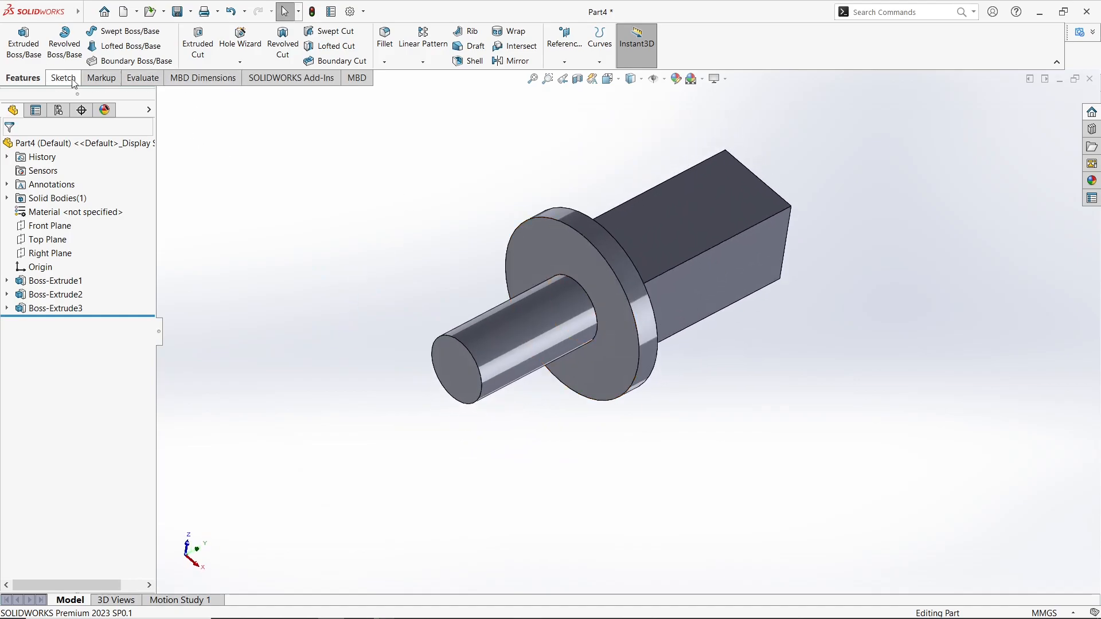
click(238, 62)
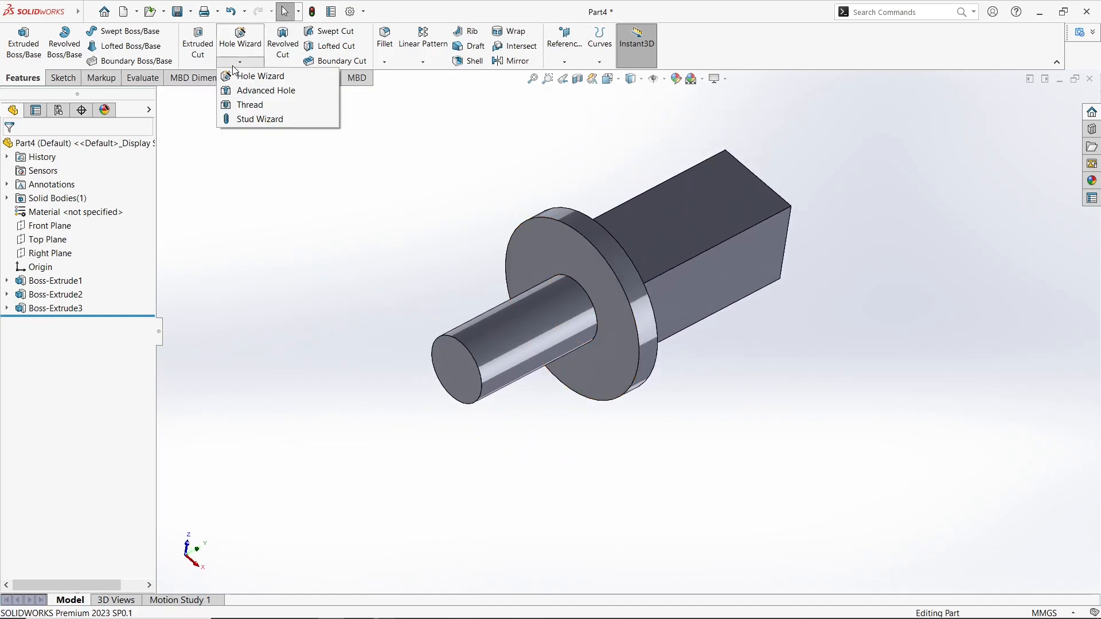
click(249, 105)
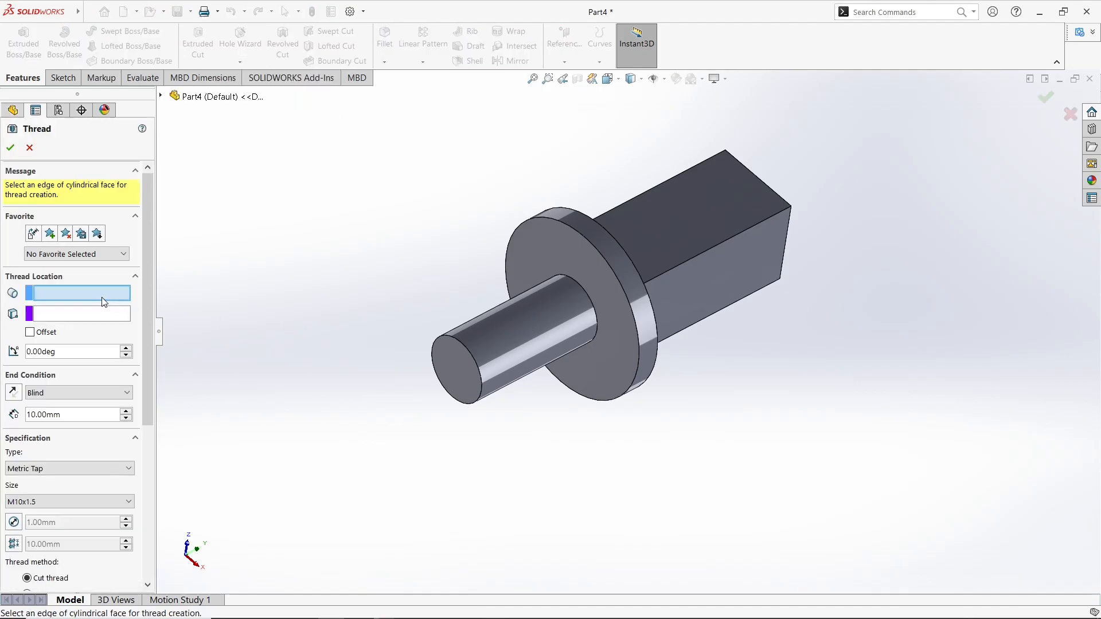
click(574, 283)
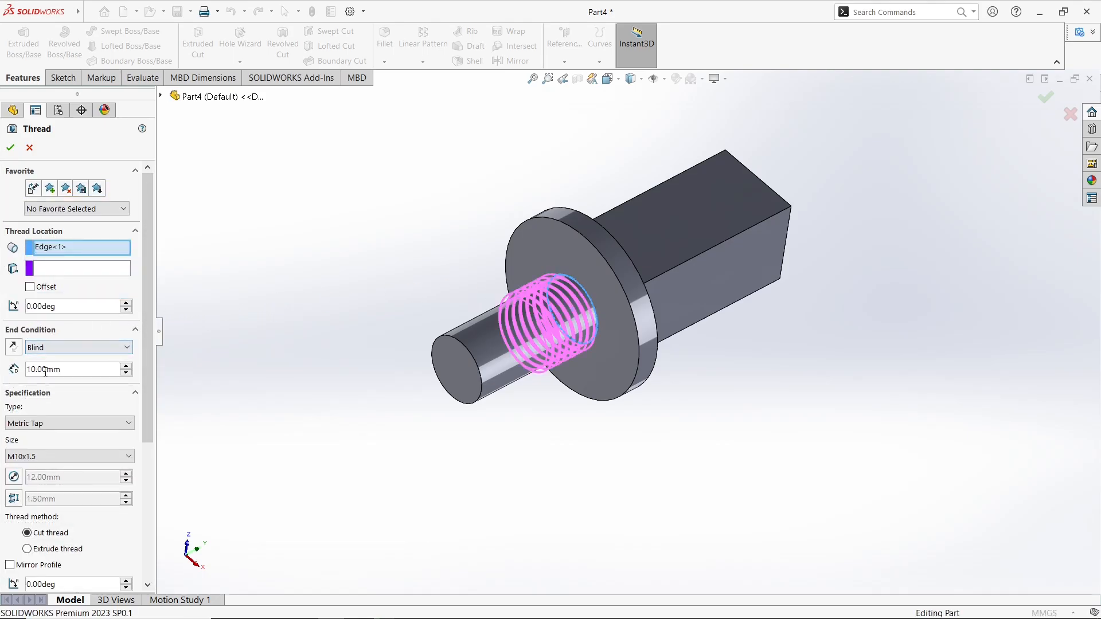
drag(150, 335, 148, 397)
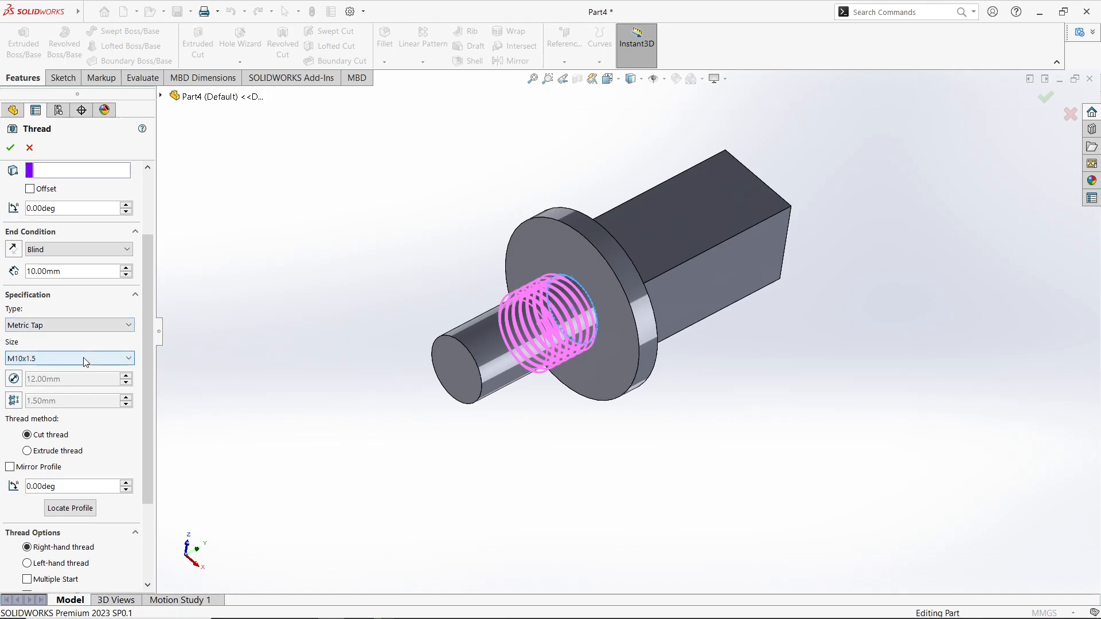
middle_drag(385, 317, 384, 344)
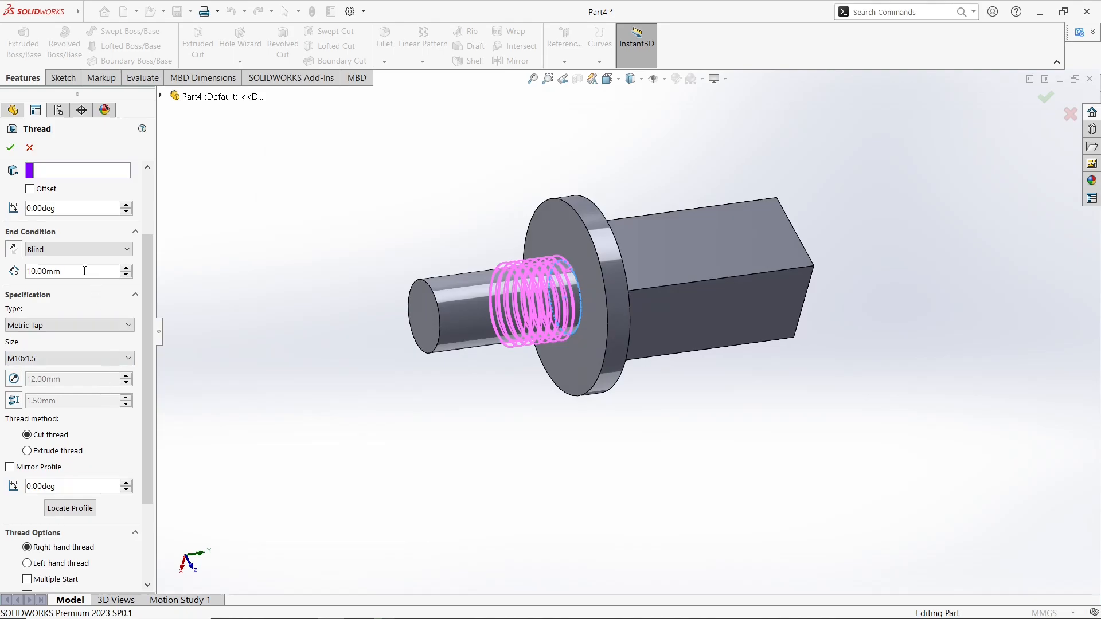
drag(85, 271, 19, 271)
text(26)
key(Return)
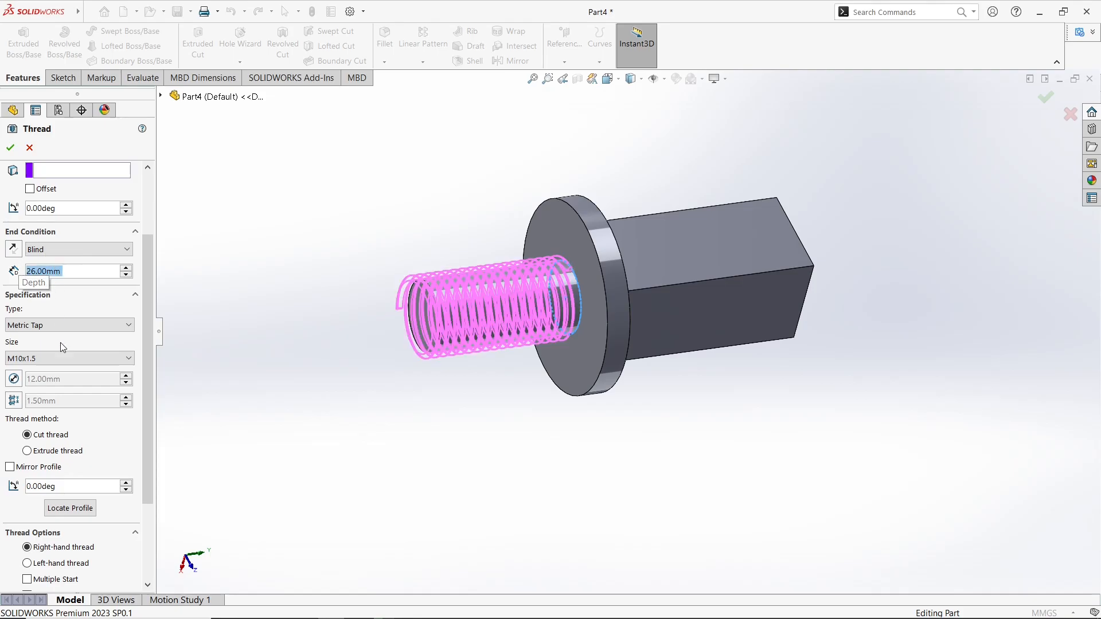
Try to cut the thread on the shaft as a Metric Tap of size M12x1.5.
click(33, 361)
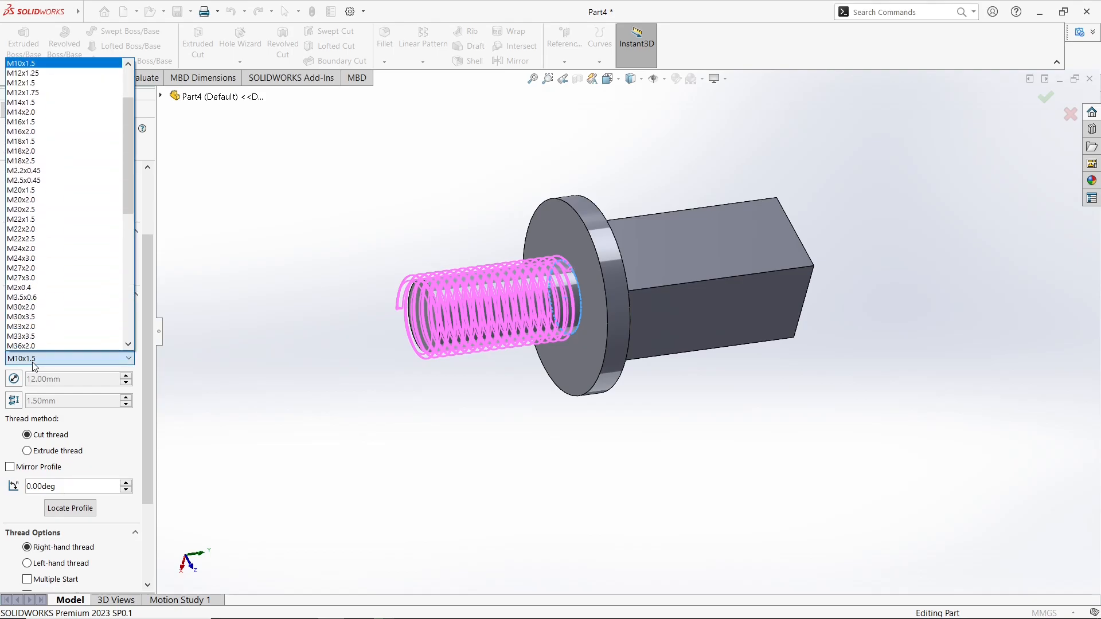
click(29, 83)
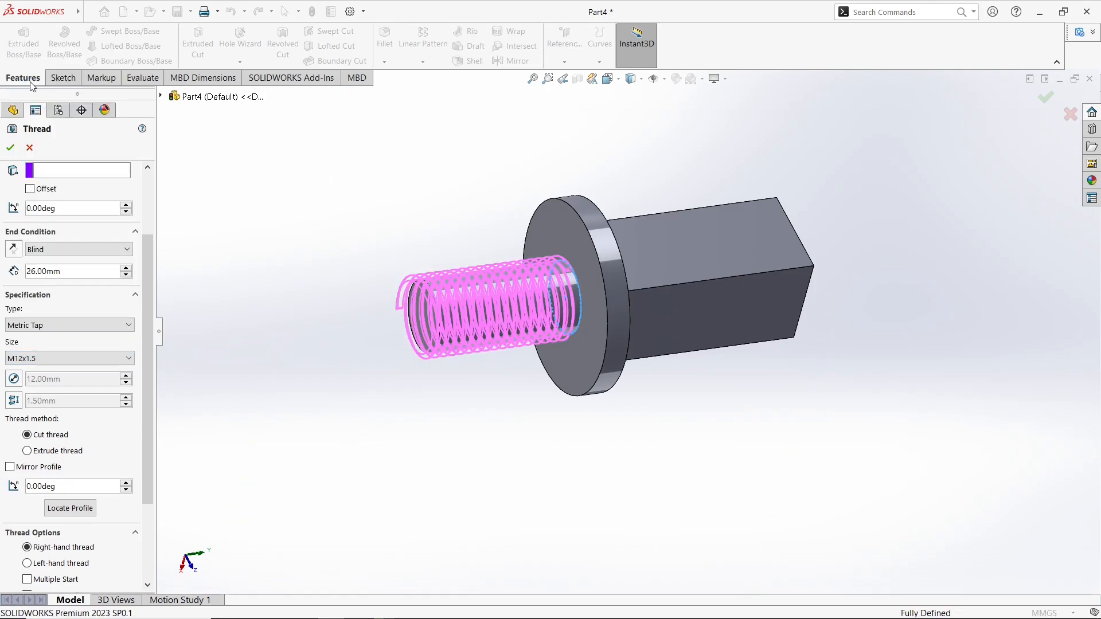
middle_drag(279, 281, 367, 172)
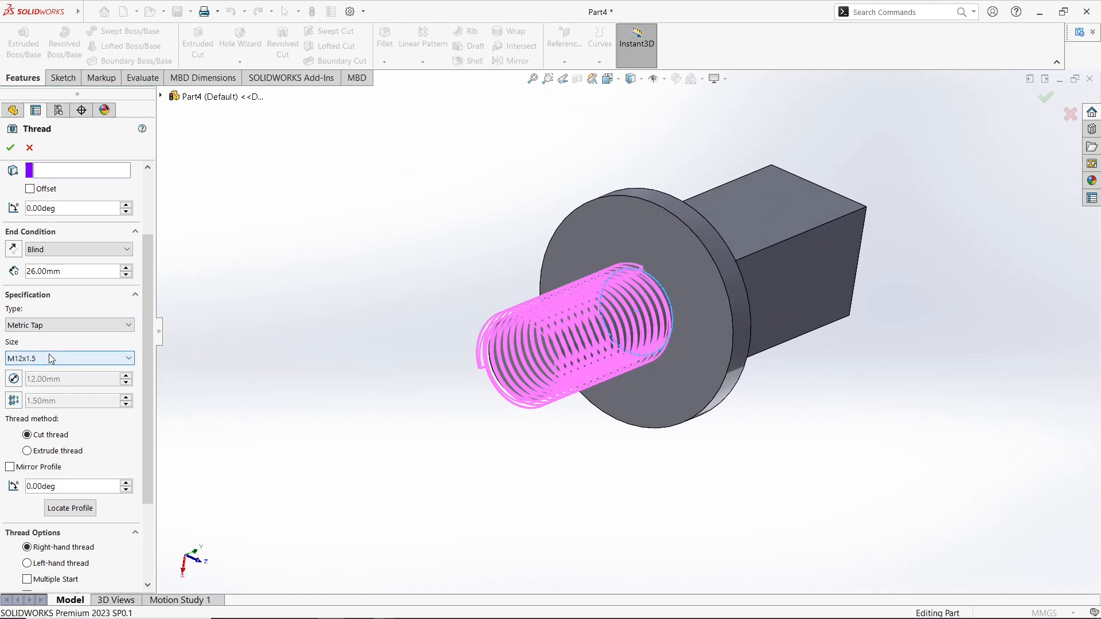
click(11, 149)
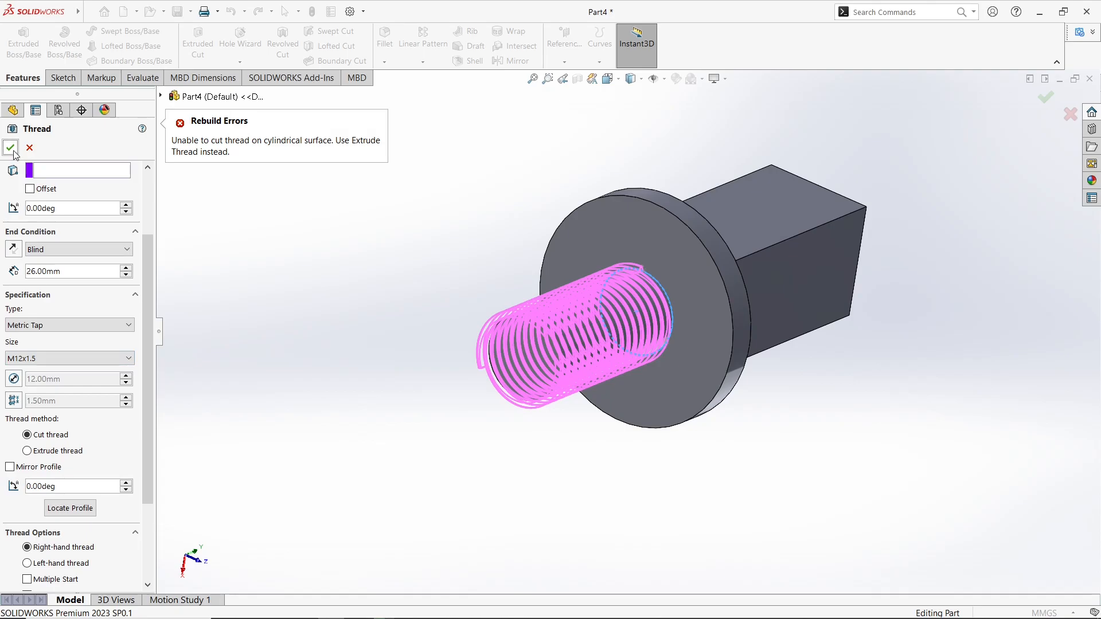
Try to cut the thread on the shaft as a Metric Tap of size M10x1.5.
click(43, 360)
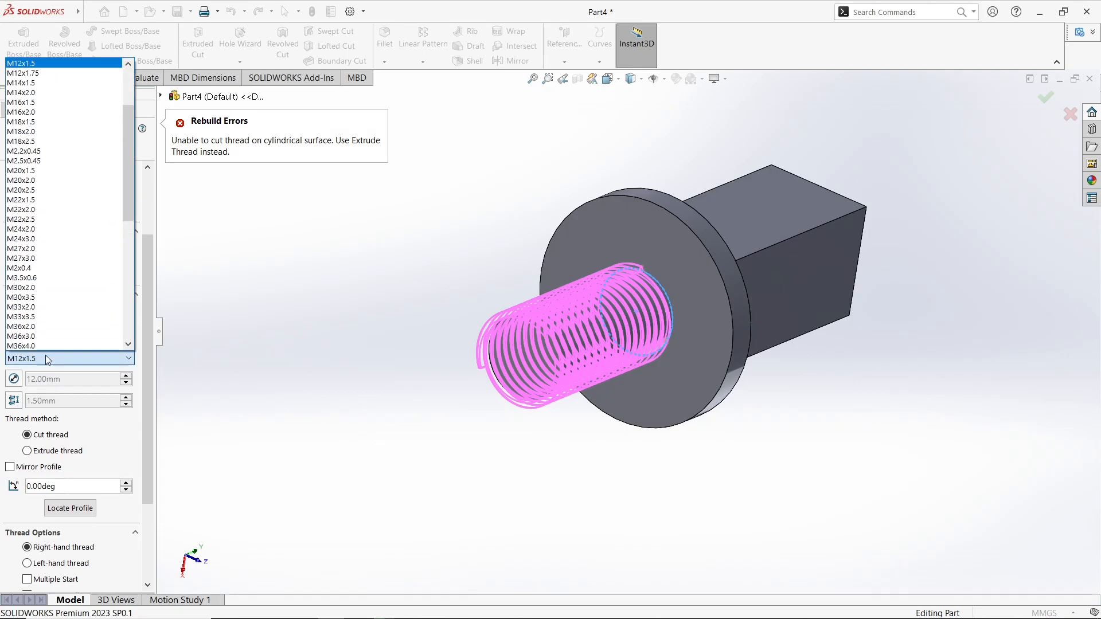
scroll(64, 103, up, 1)
click(57, 81)
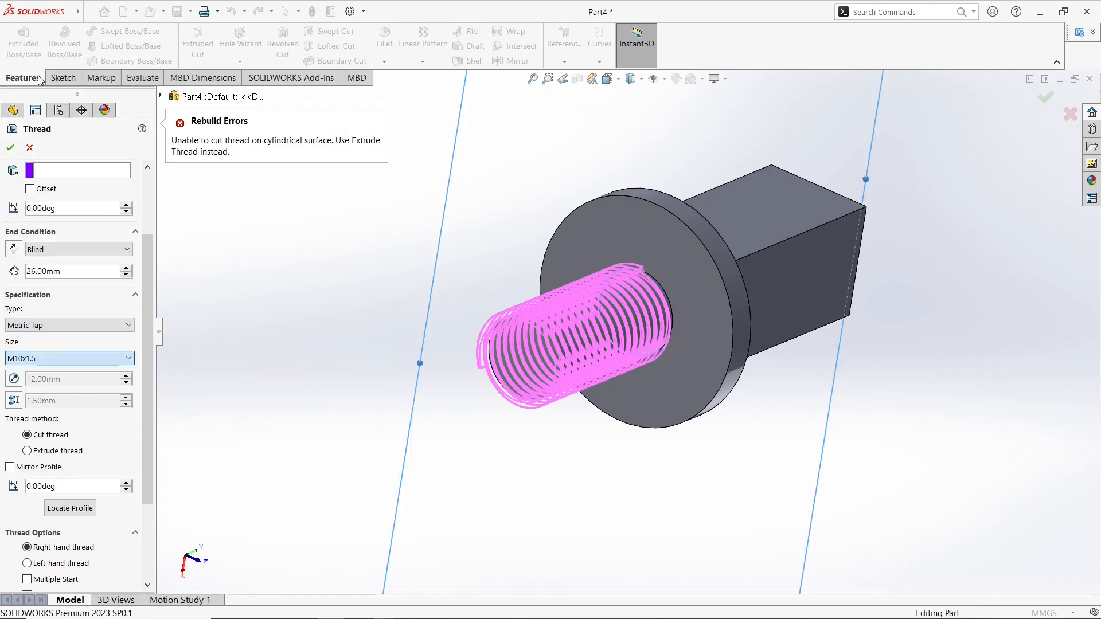
click(10, 151)
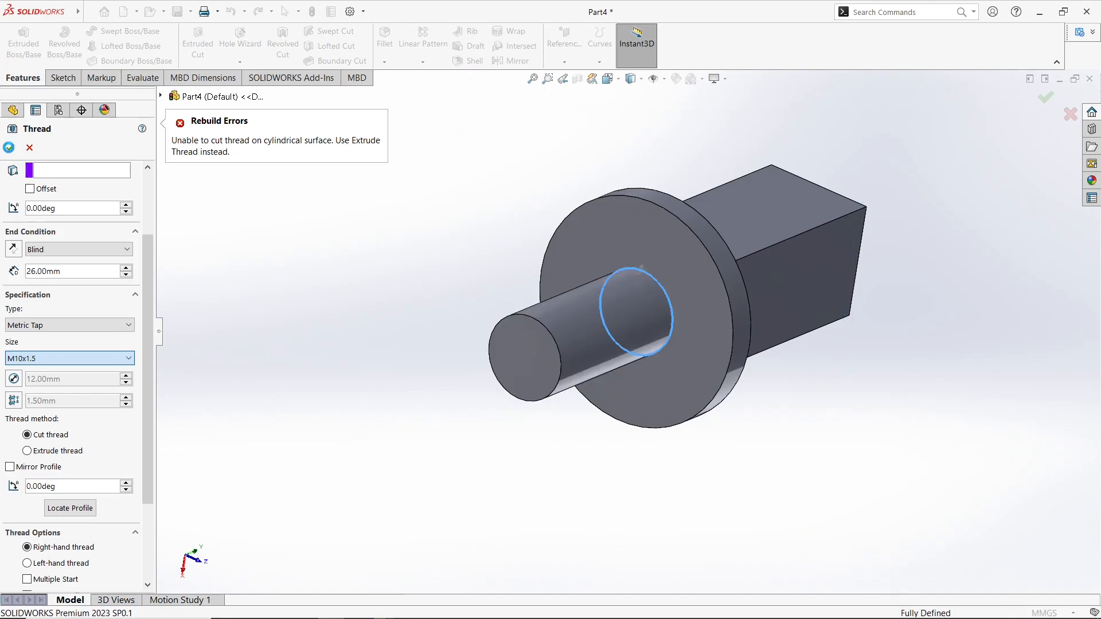
click(11, 150)
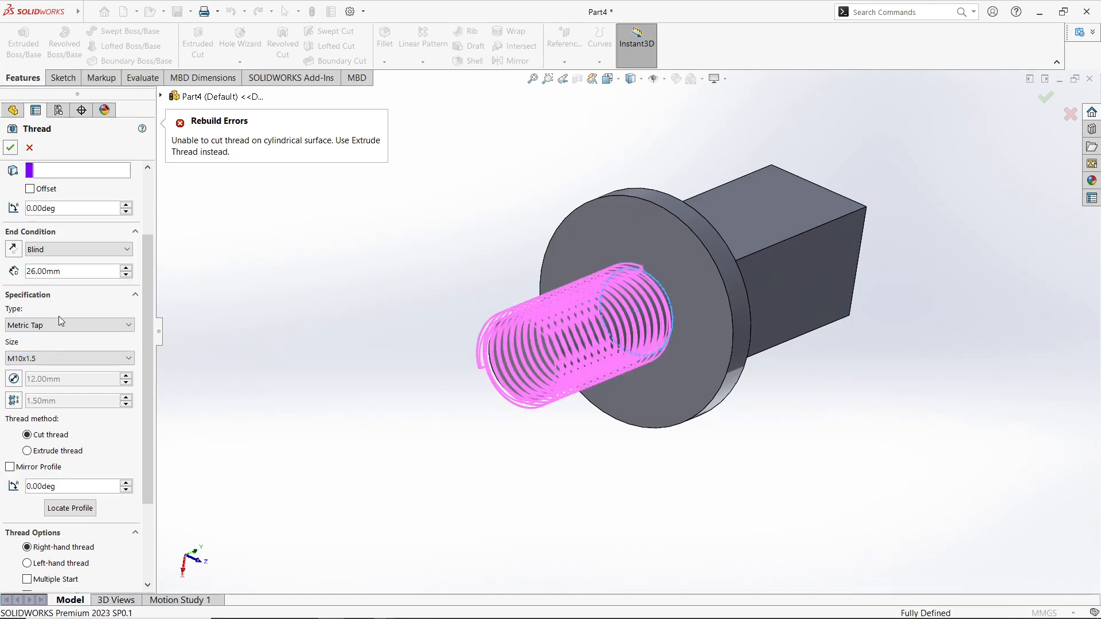
Set the thread type to Metric Die and cut the M10x1.5 thread along the shaft.
click(74, 325)
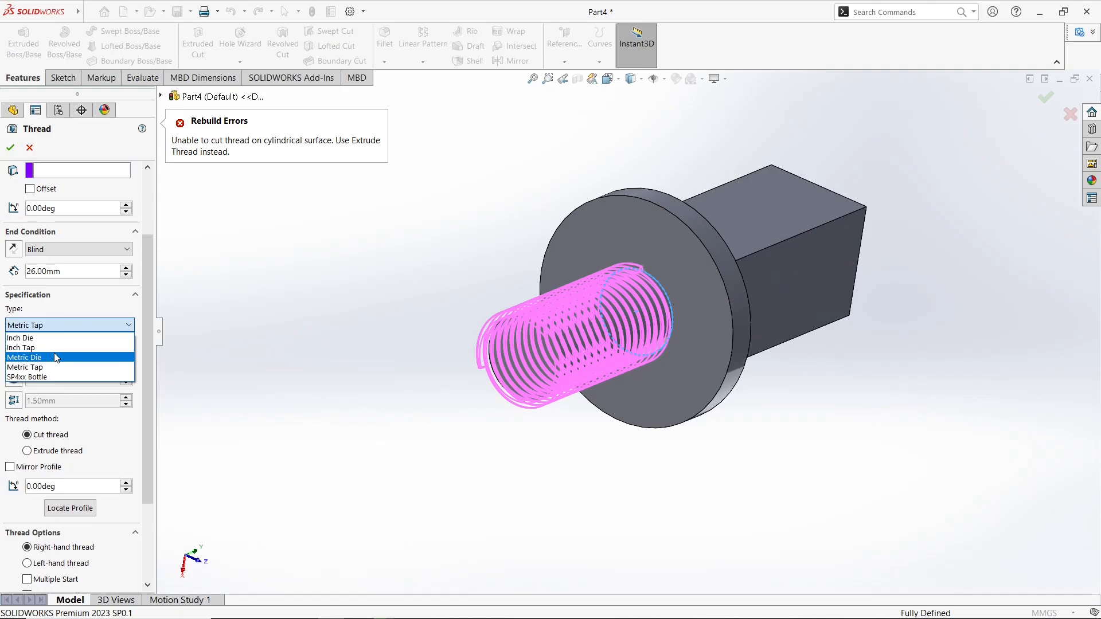
click(56, 358)
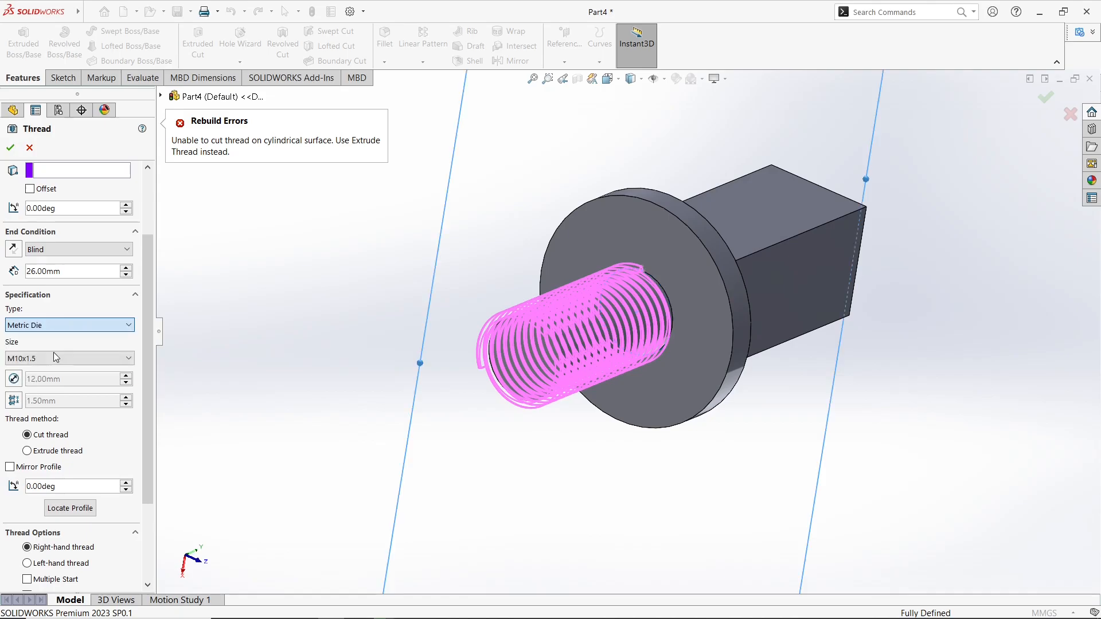
click(11, 147)
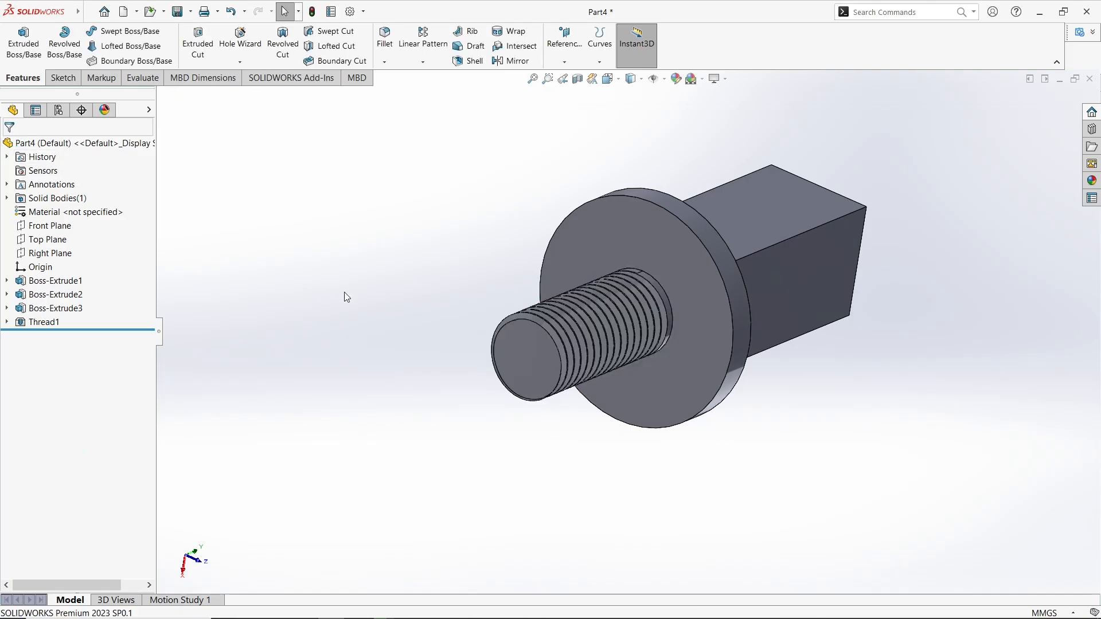
middle_drag(405, 298, 336, 267)
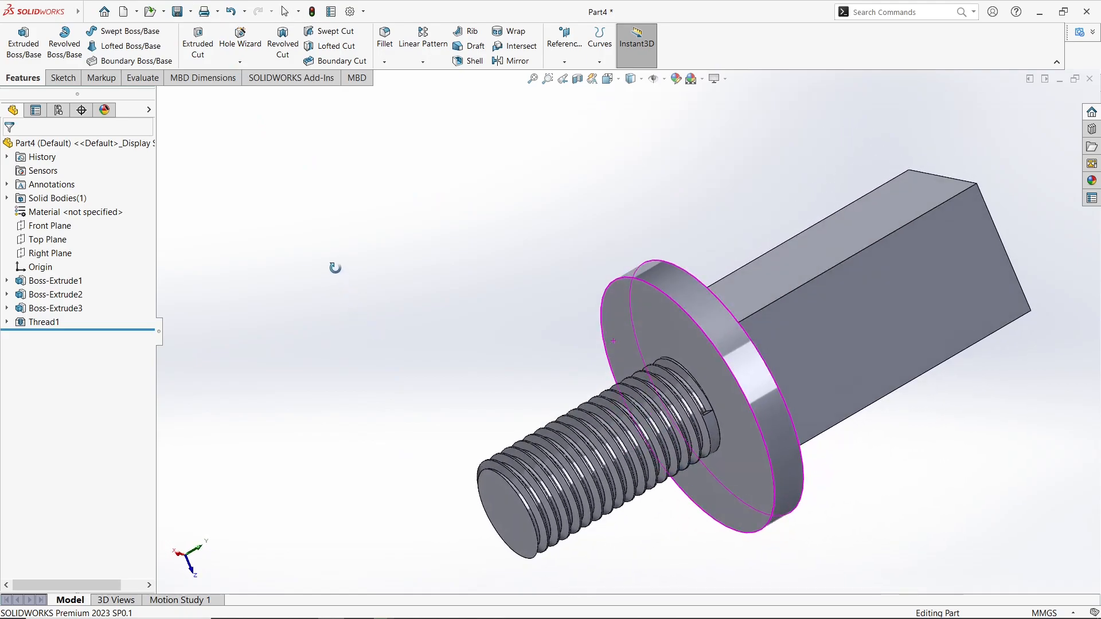
middle_drag(335, 268, 433, 464)
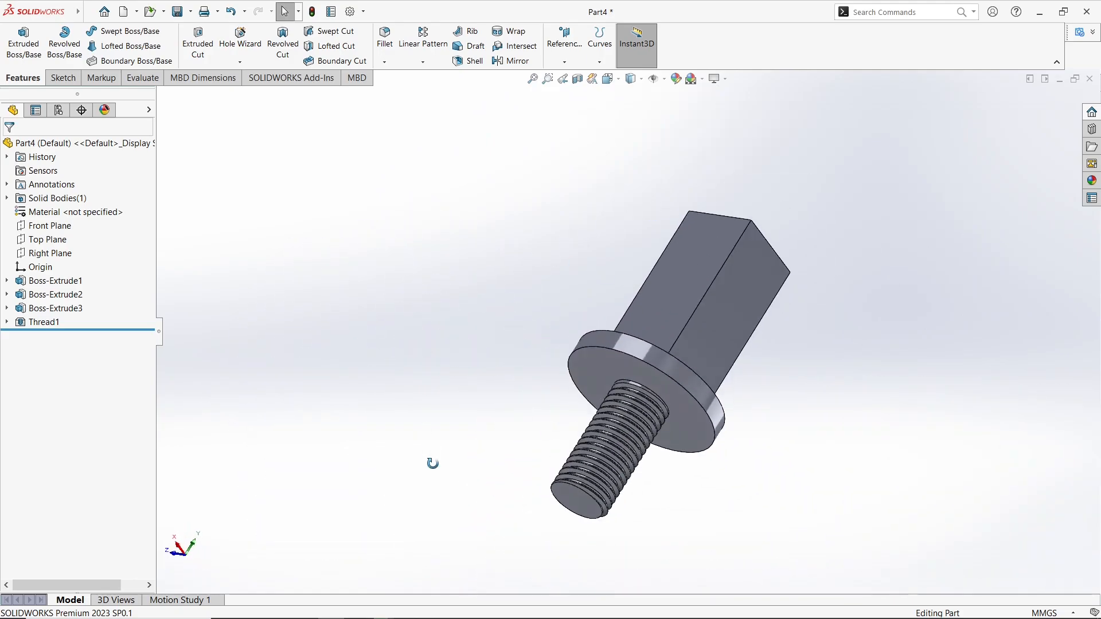
Assign the Alloy Steel material from the Steel category to the part.
click(53, 198)
click(55, 216)
right_click(54, 215)
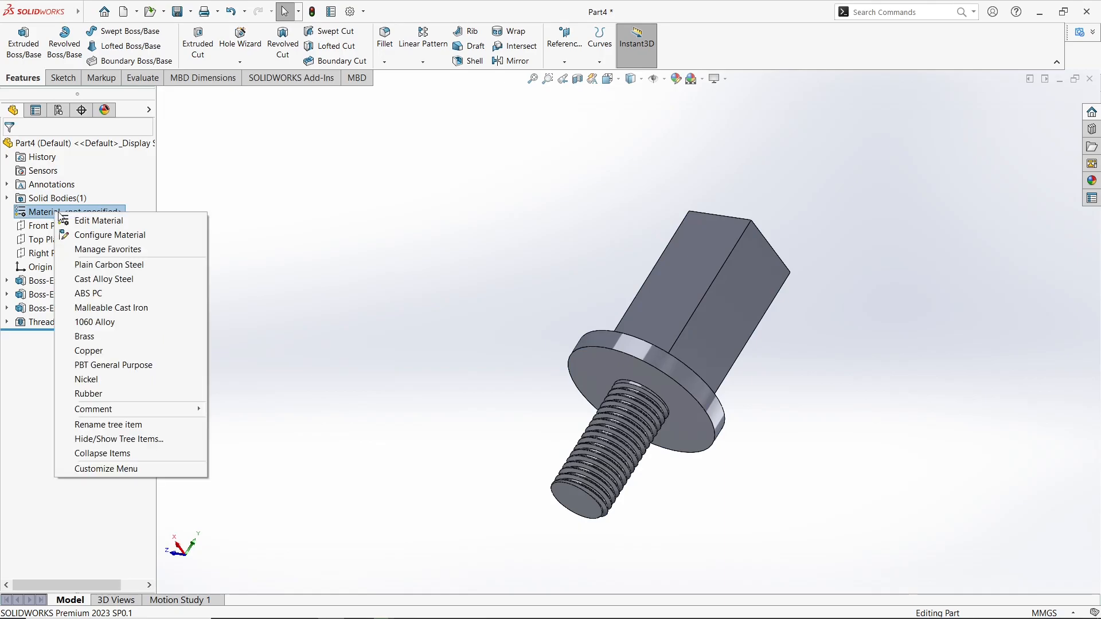
click(107, 221)
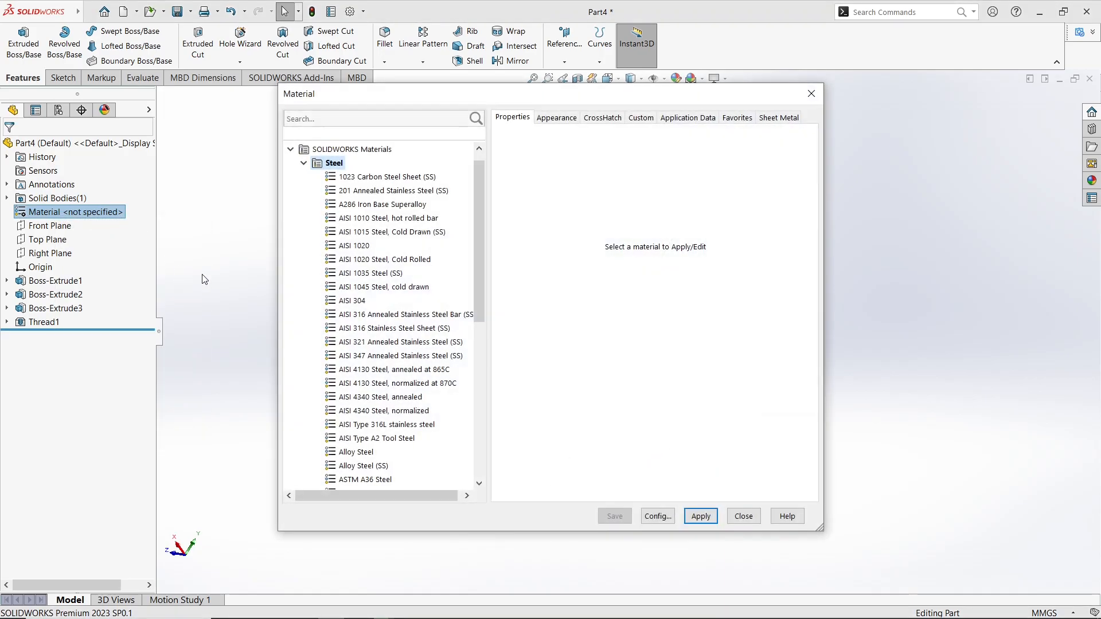
click(354, 452)
click(701, 516)
click(752, 523)
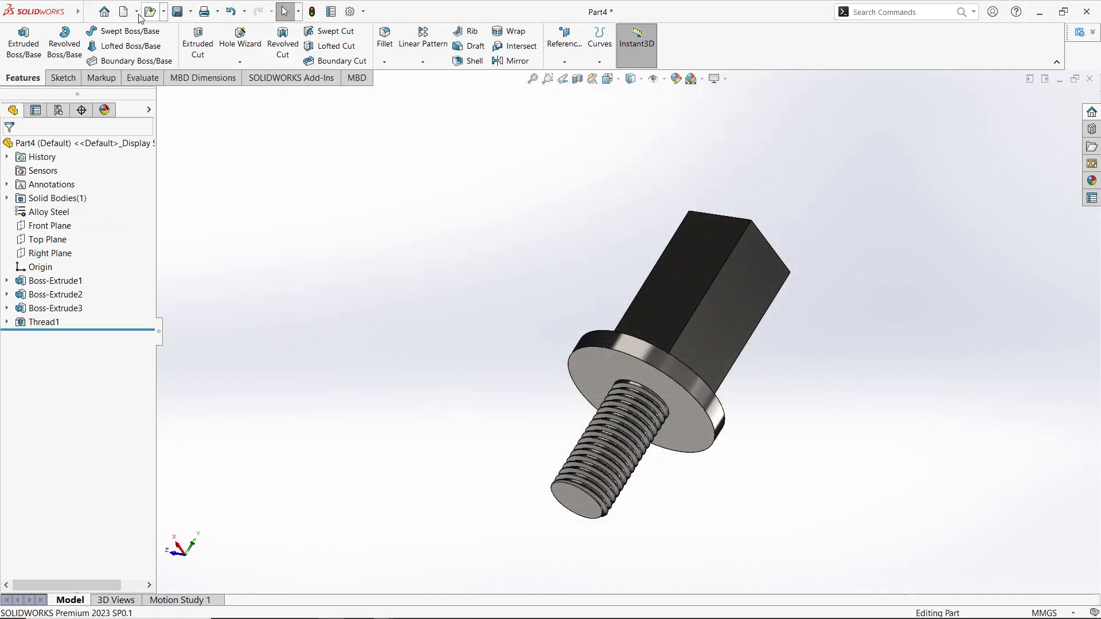
Save the part as Part4 in the Ball Valve 1 folder with a rebuild, and close it.
click(174, 13)
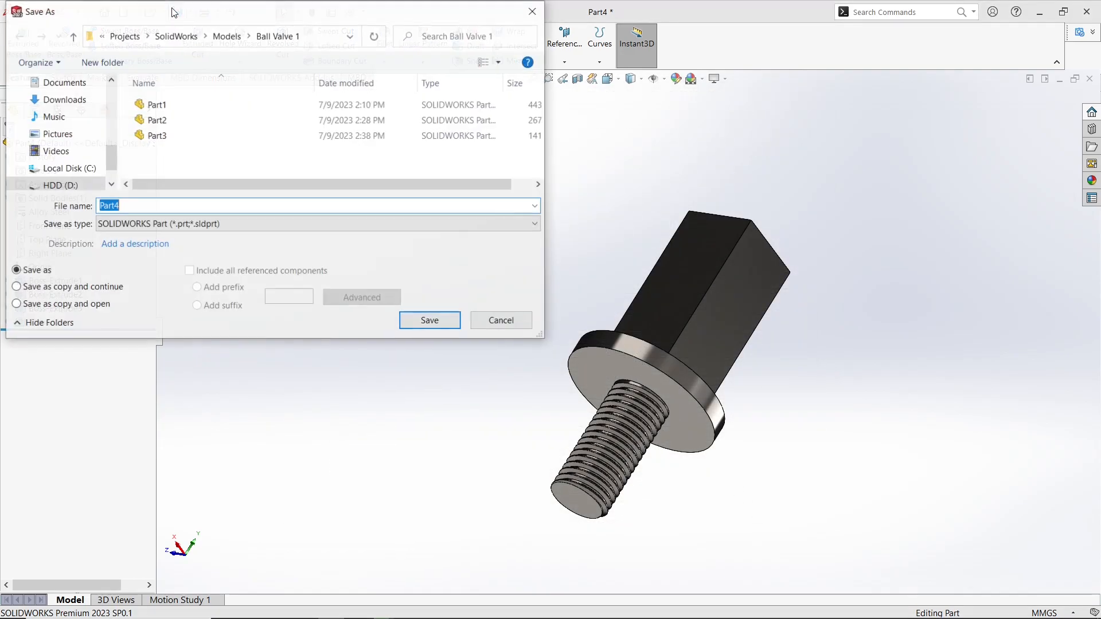
click(443, 324)
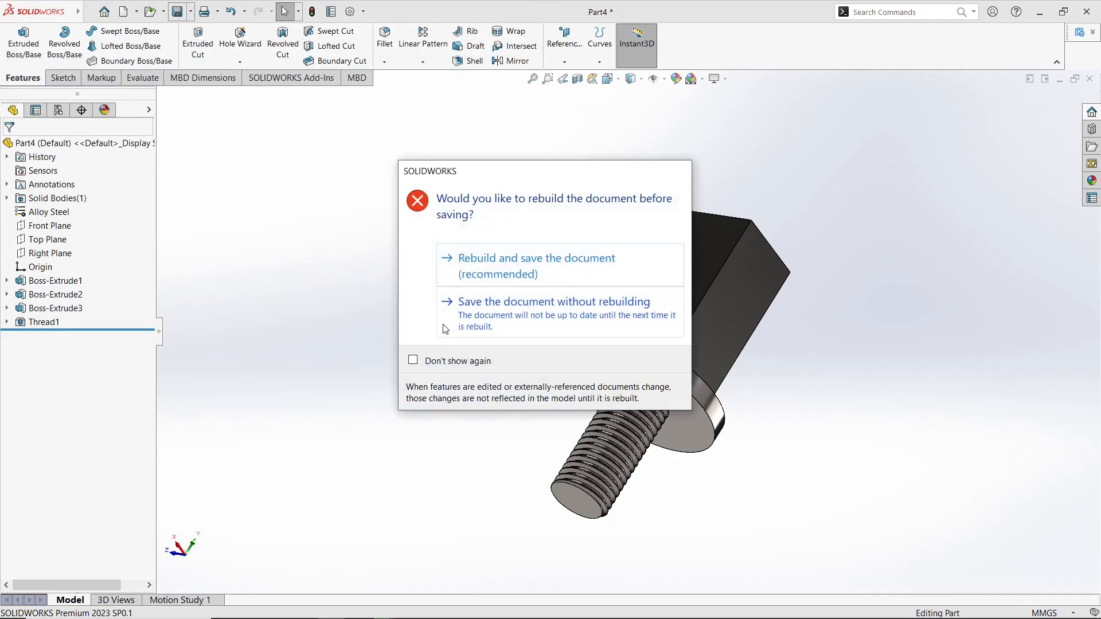
click(491, 274)
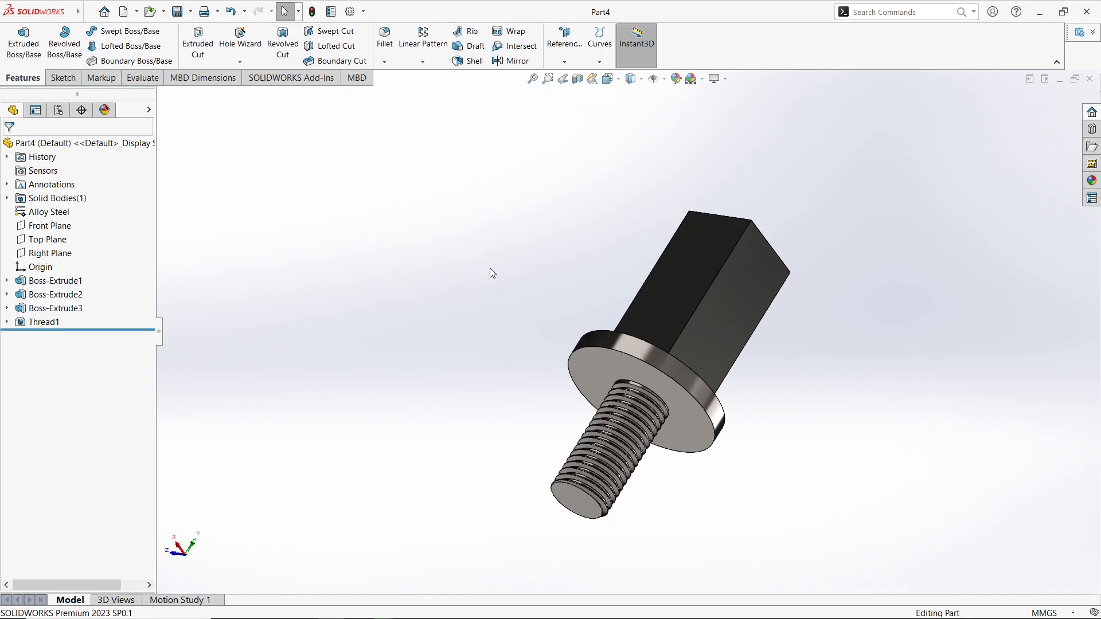
middle_drag(507, 249, 465, 317)
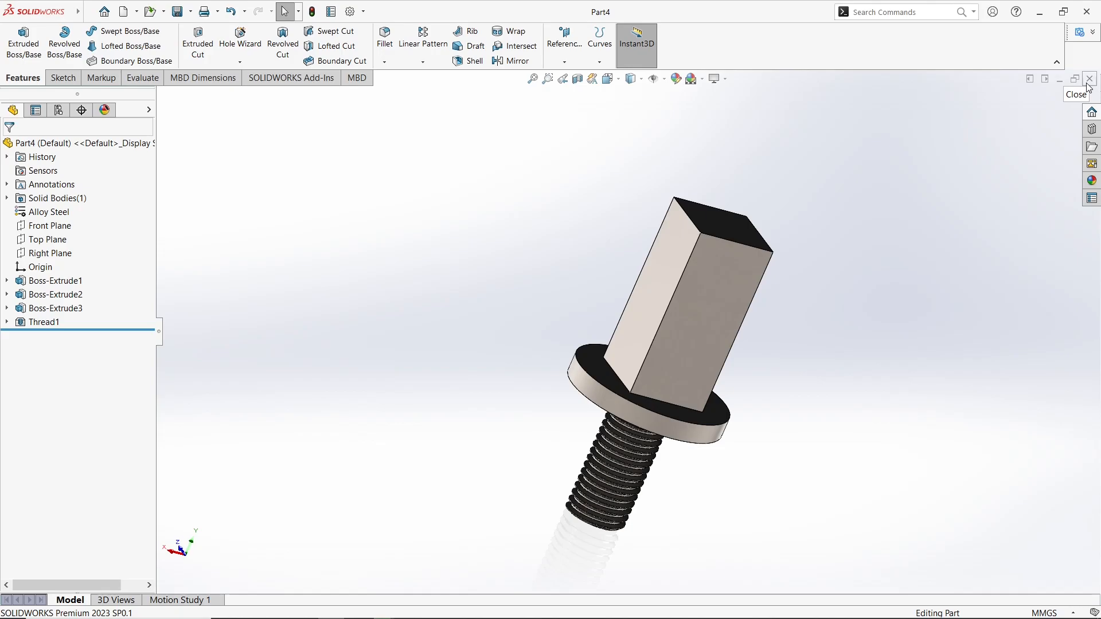
click(1089, 84)
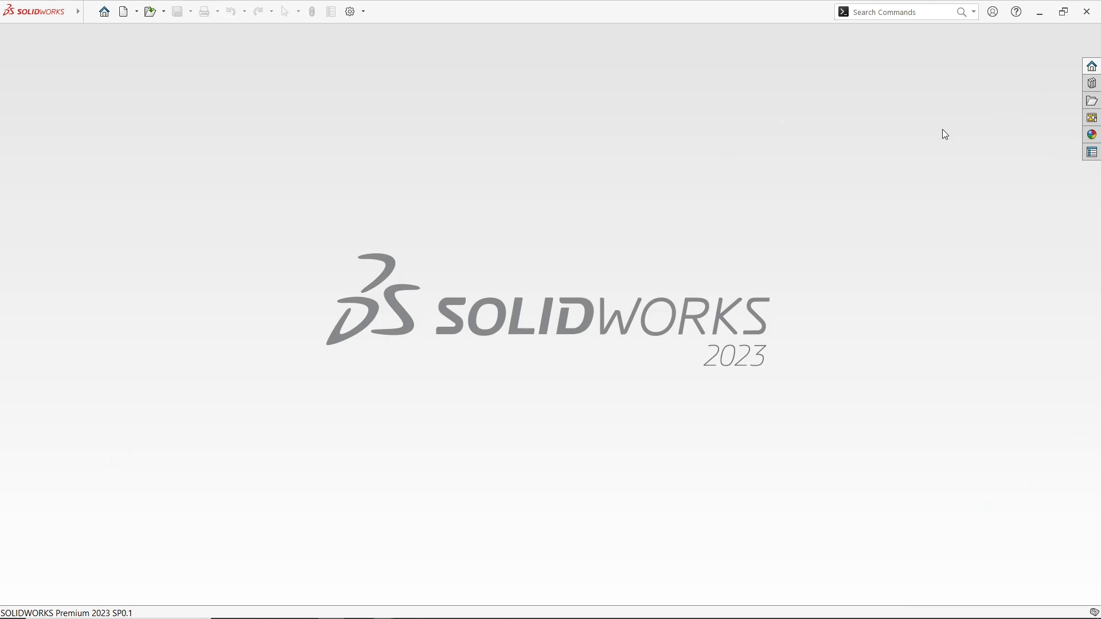
Create a new part document.
mouse_move(78, 11)
click(112, 12)
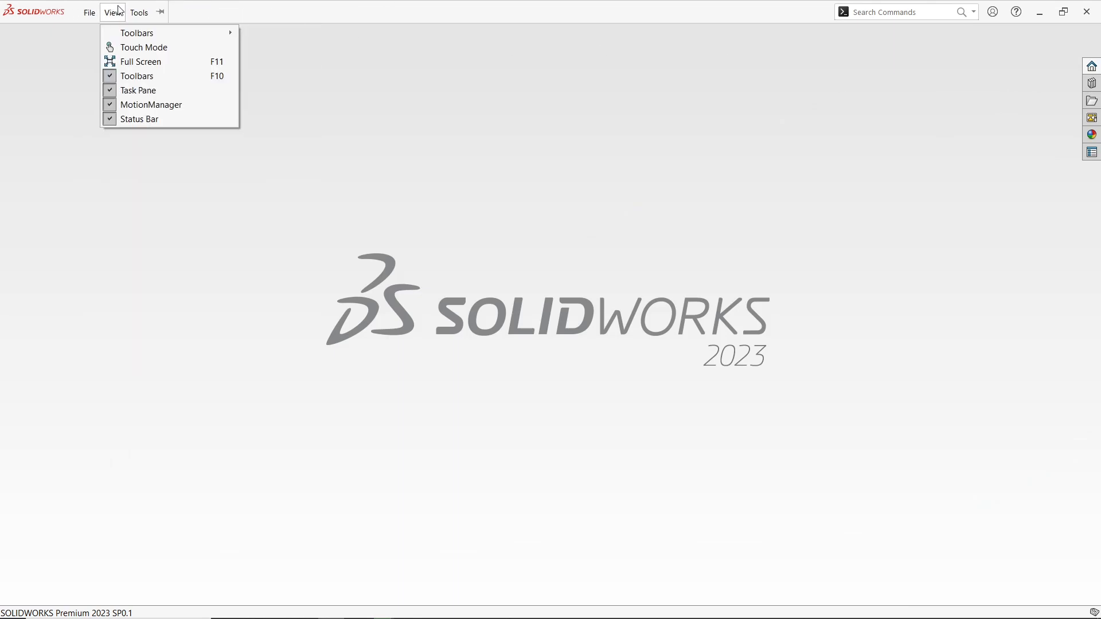
click(73, 171)
click(123, 12)
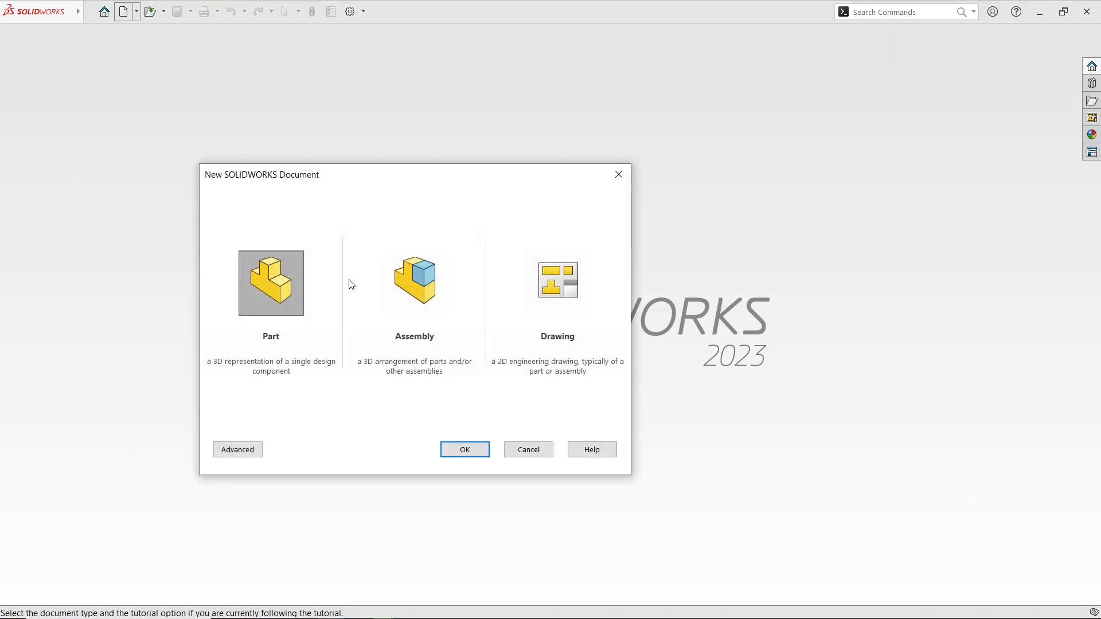
click(457, 448)
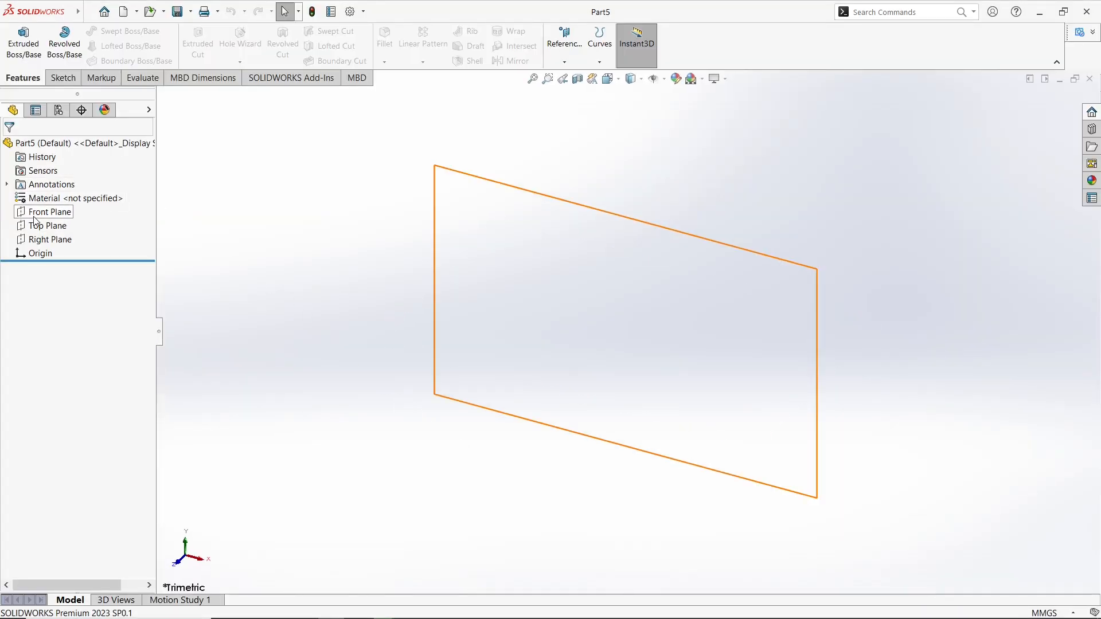
Sketch a circle about 66.7 mm in diameter on the Front Plane, centred on the origin.
click(38, 213)
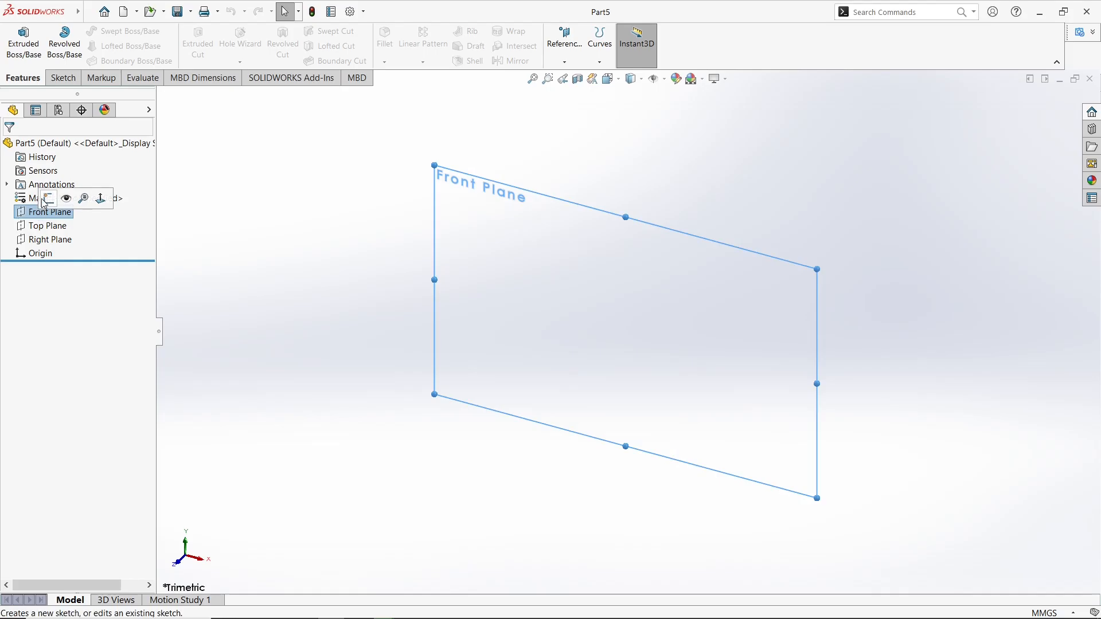
click(45, 194)
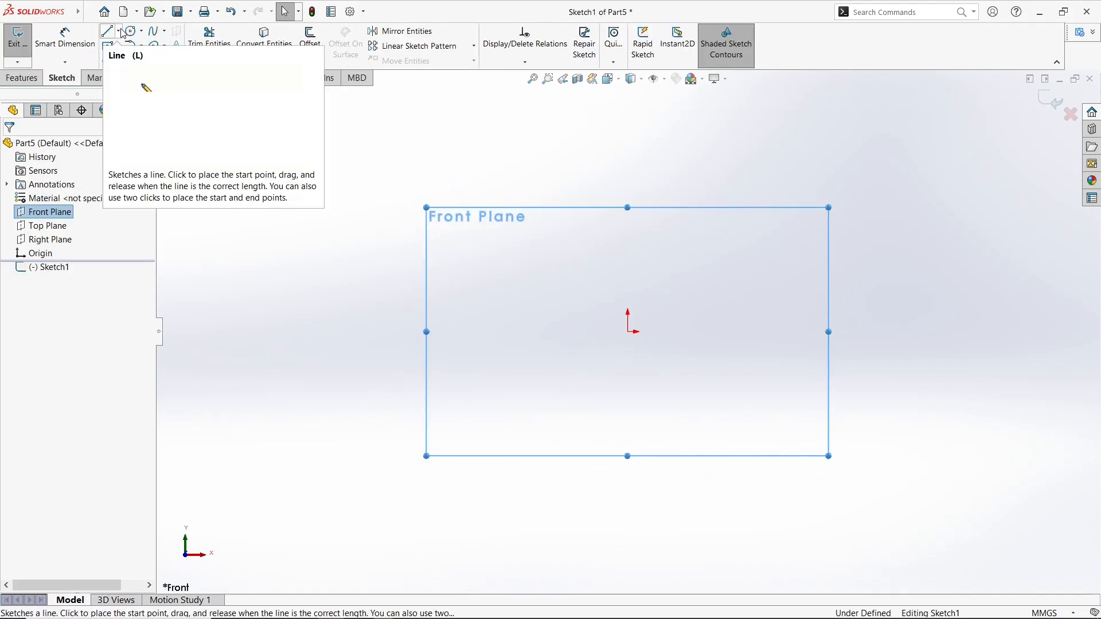
click(120, 31)
click(123, 60)
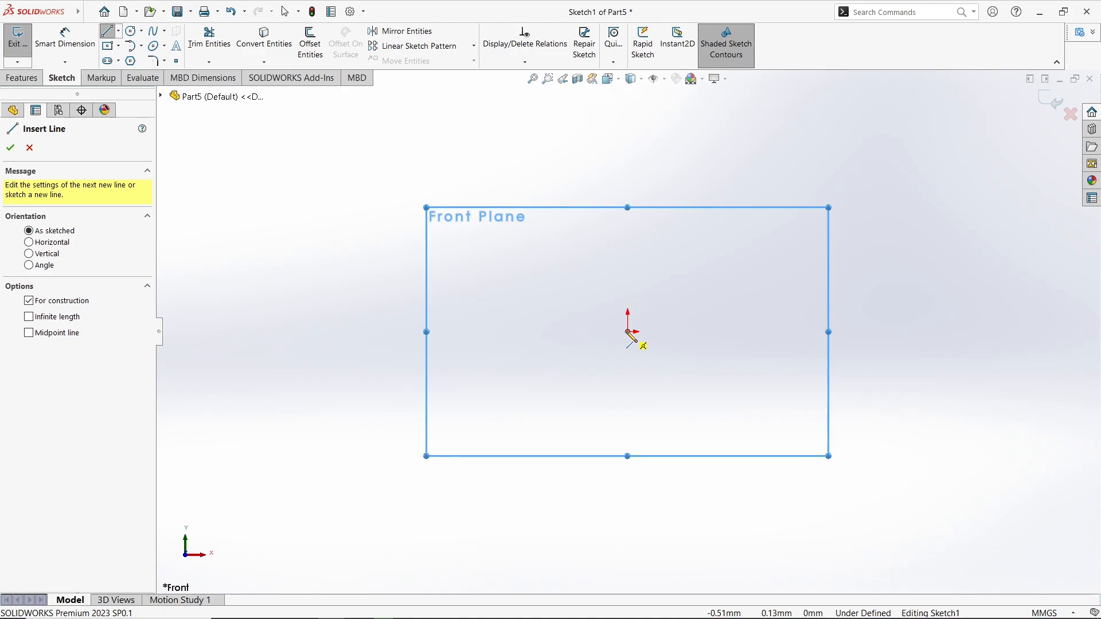
click(131, 32)
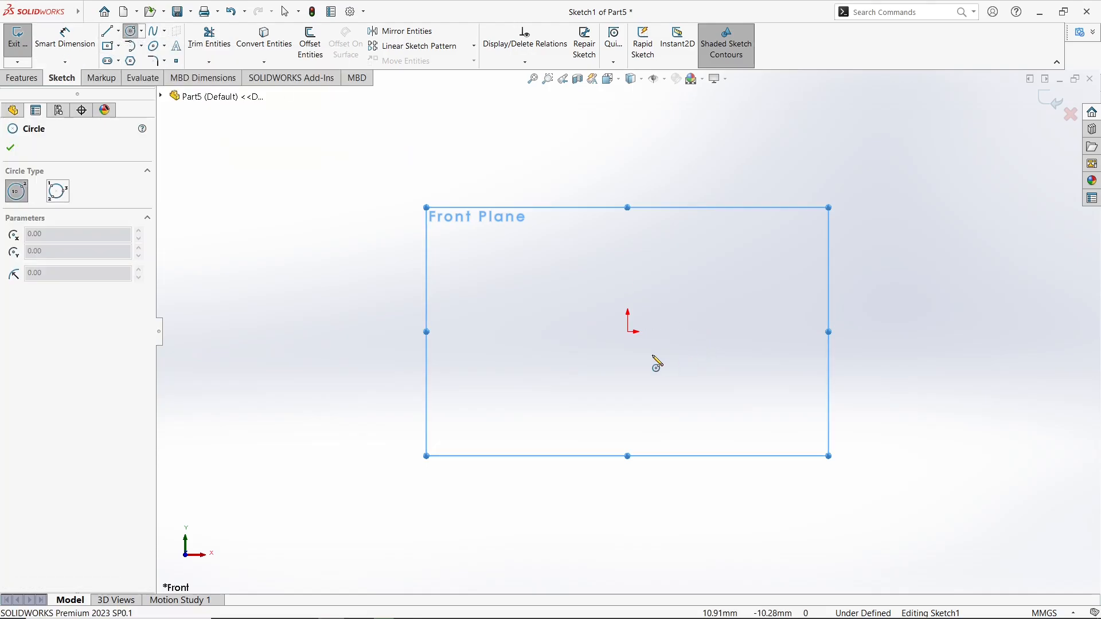
drag(628, 332, 664, 270)
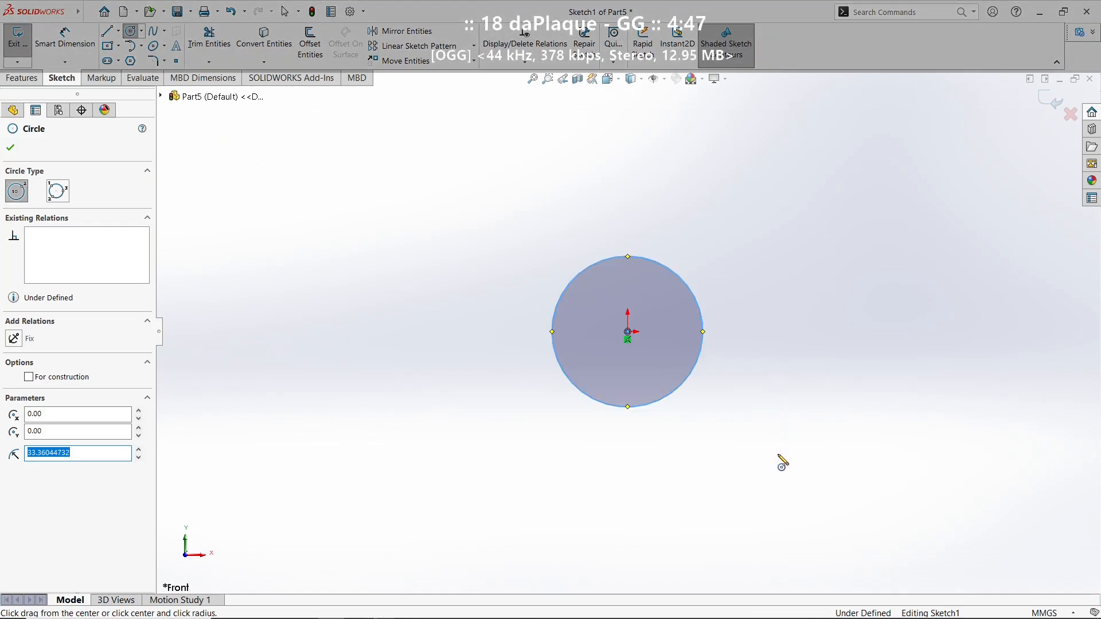
key(Escape)
Dimension the circle's diameter as 40 mm.
key(d)
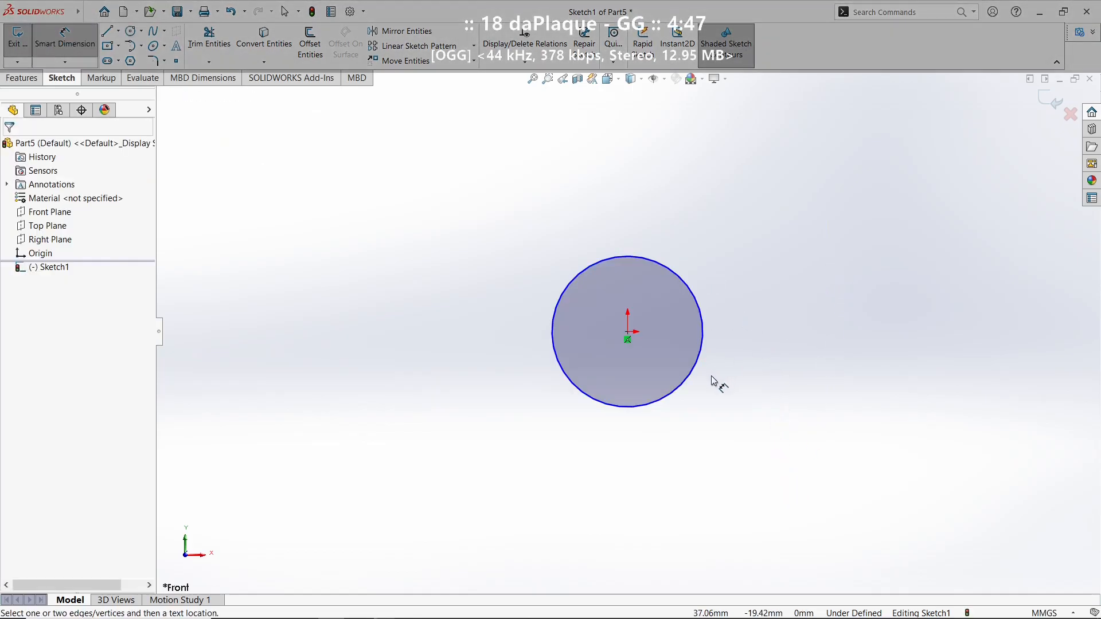
click(699, 377)
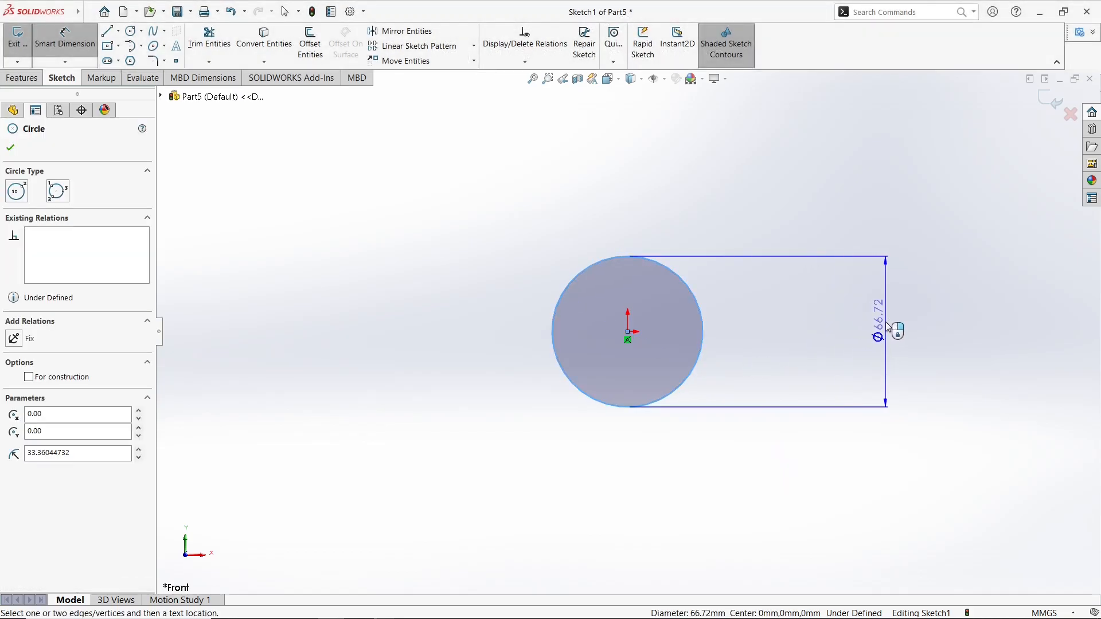
click(887, 327)
text(4)
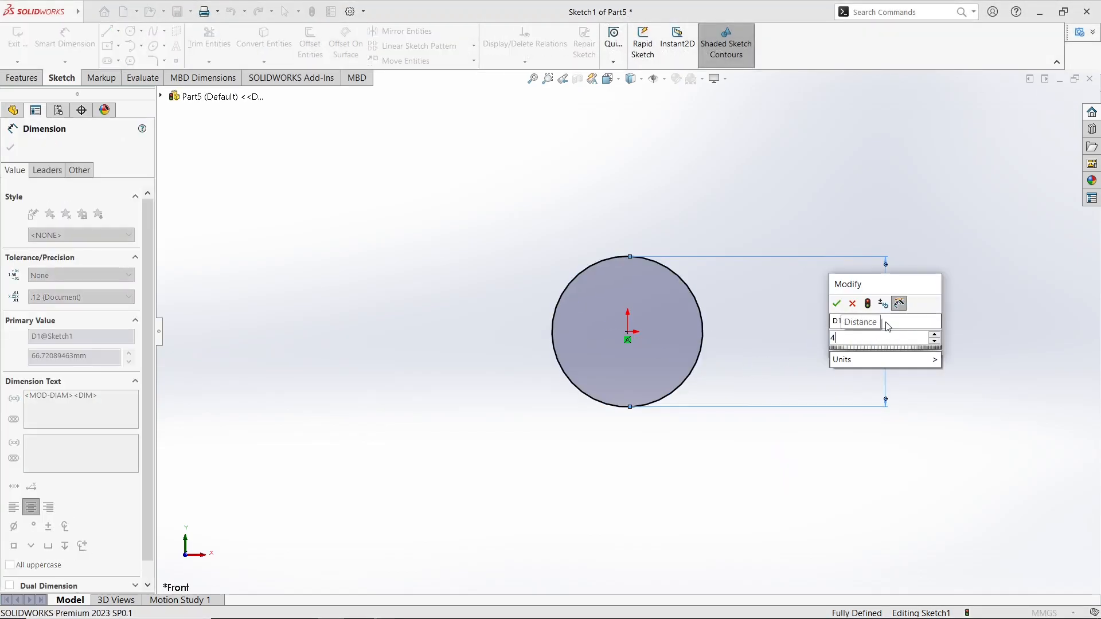
text(0)
key(Return)
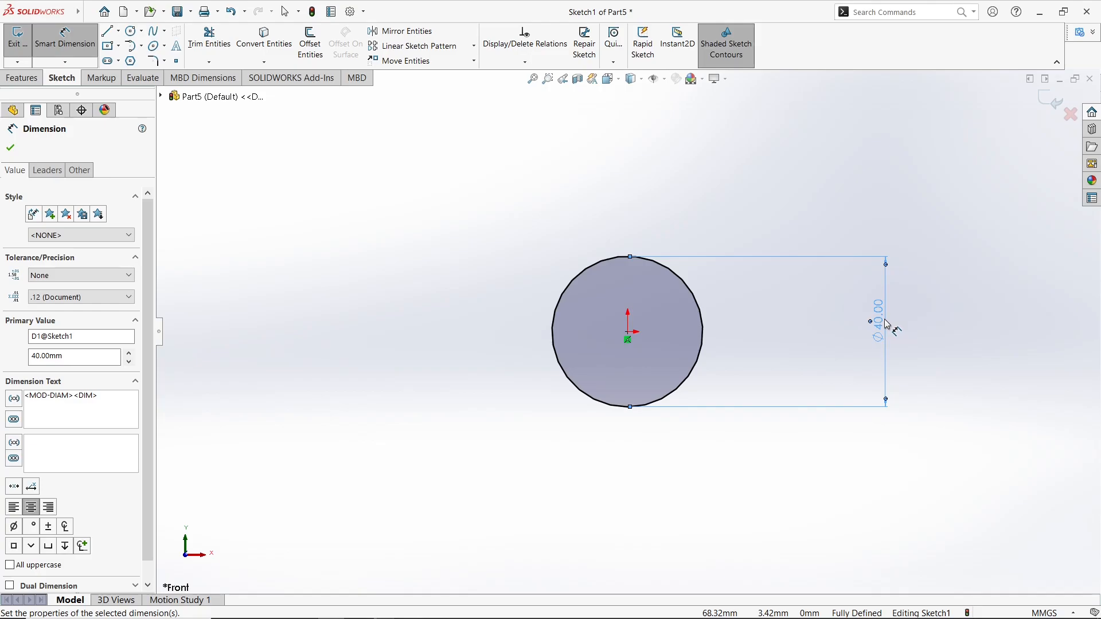
Extrude the circle 40 mm with the Mid Plane end condition.
click(22, 78)
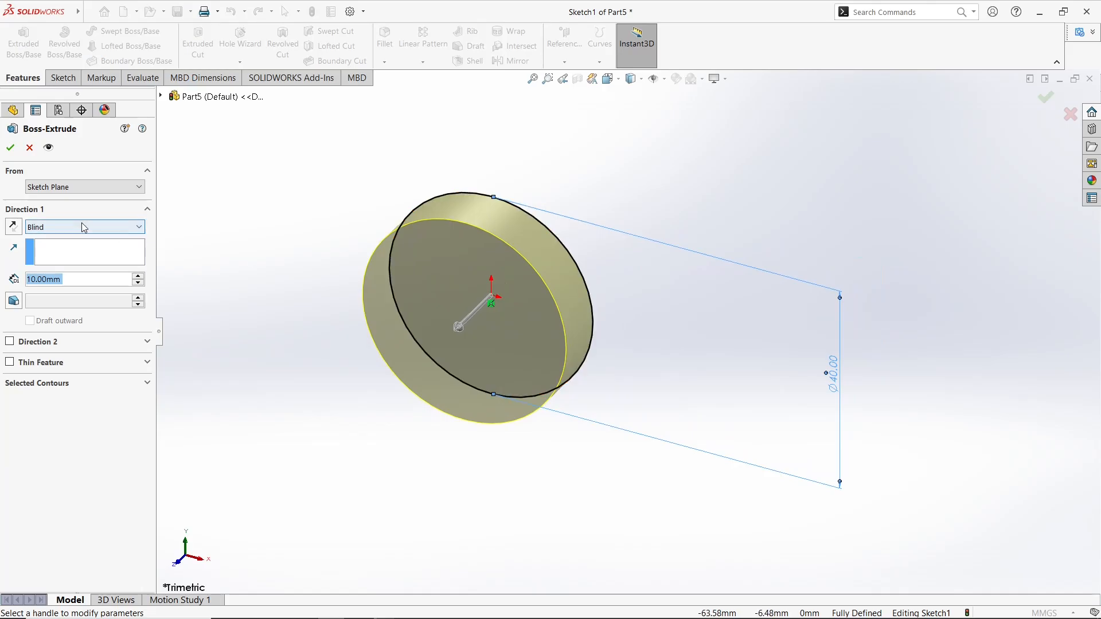
click(114, 228)
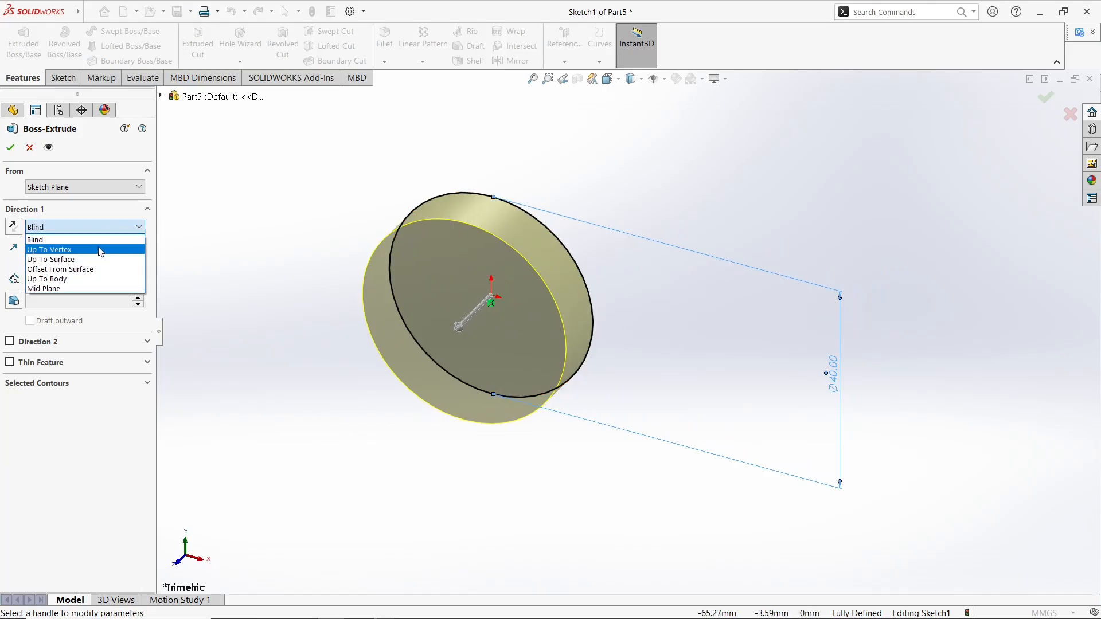
click(79, 289)
text(40)
key(Return)
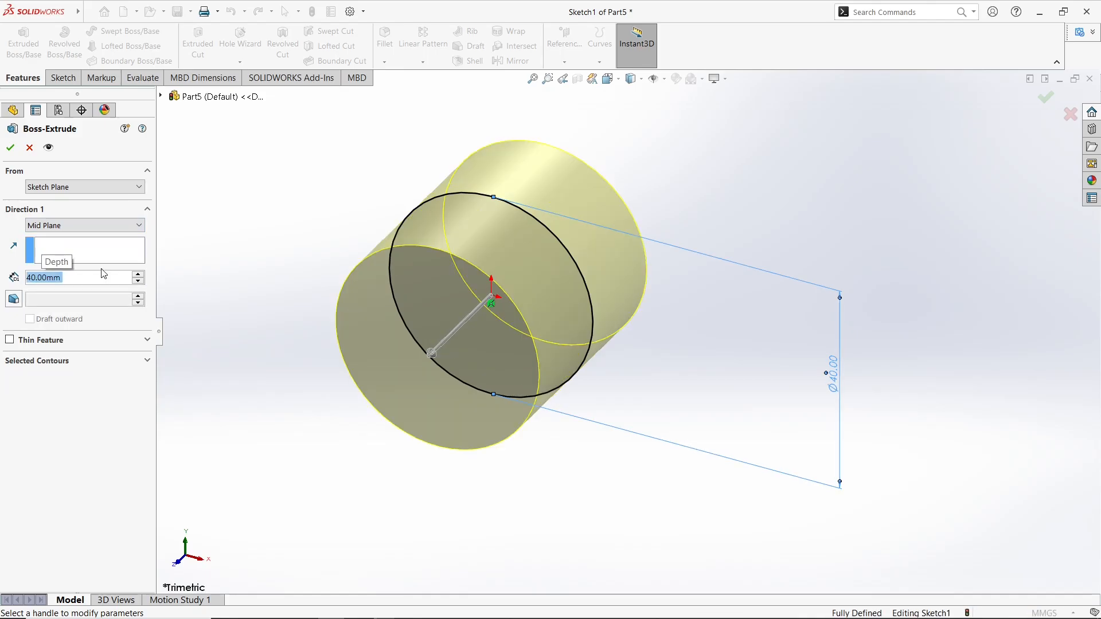
click(10, 148)
Start a sketch on the cylinder's front end face and draw a circle about 53.5 mm in diameter centred on the origin.
click(374, 296)
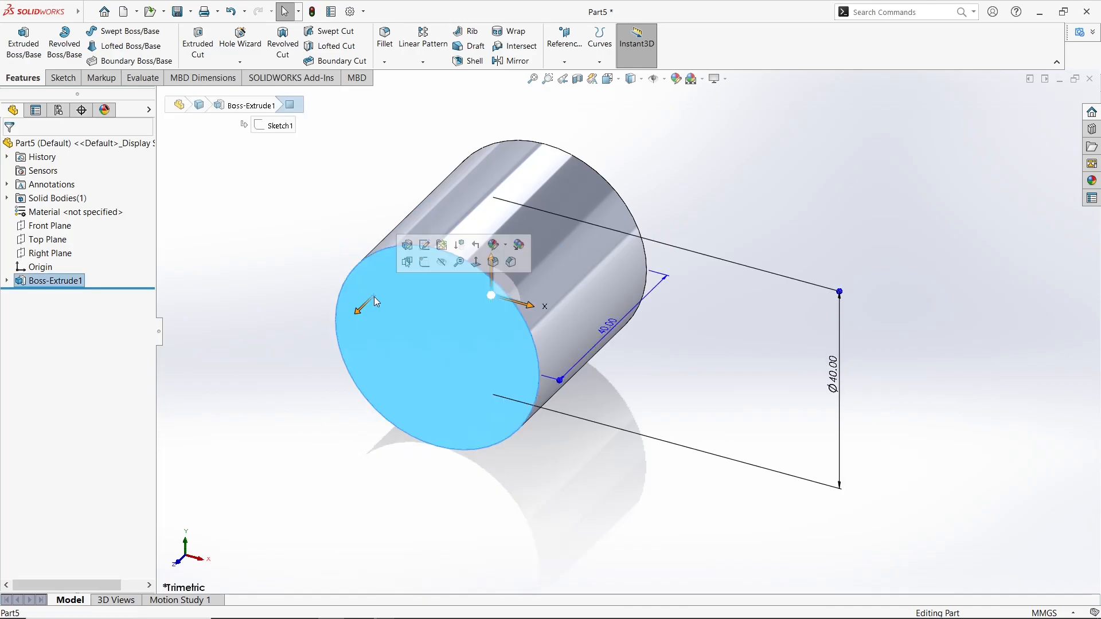
click(425, 245)
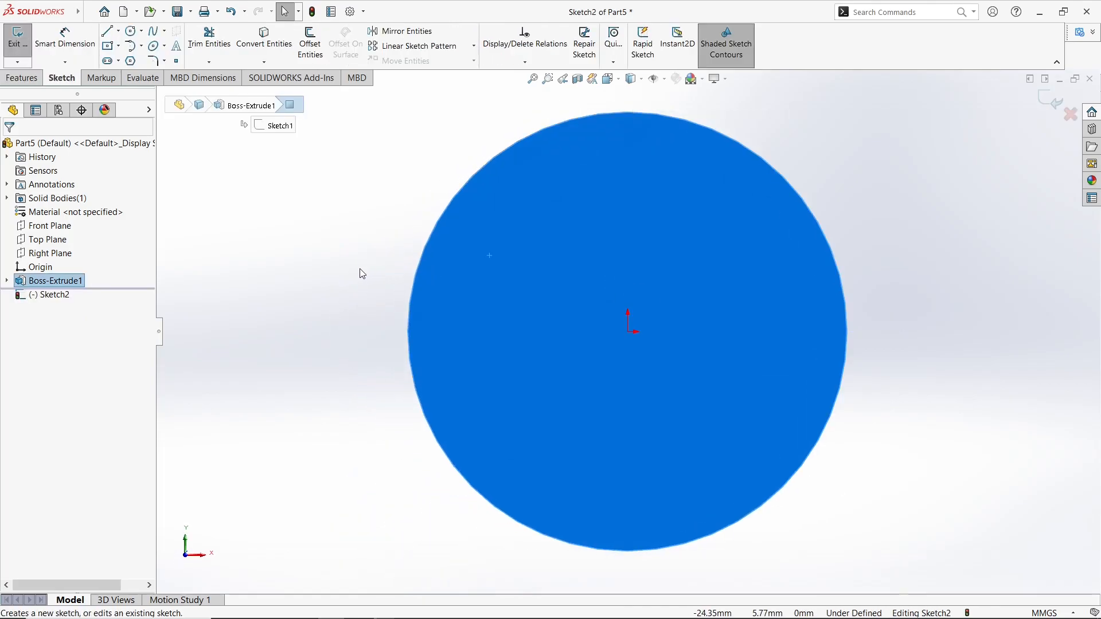
click(131, 30)
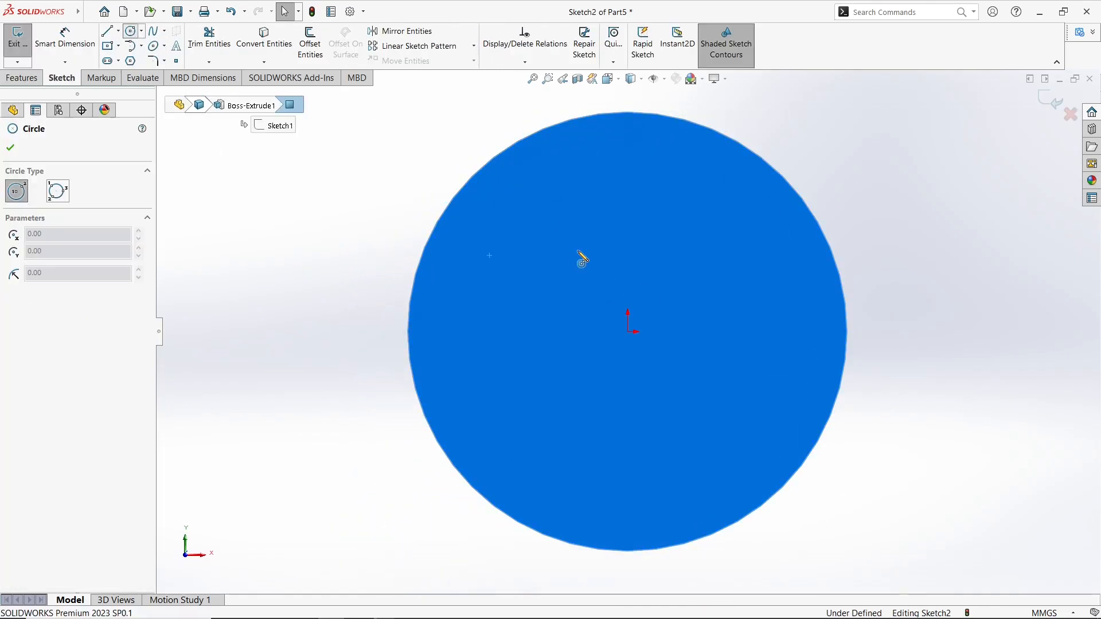
click(628, 333)
click(834, 142)
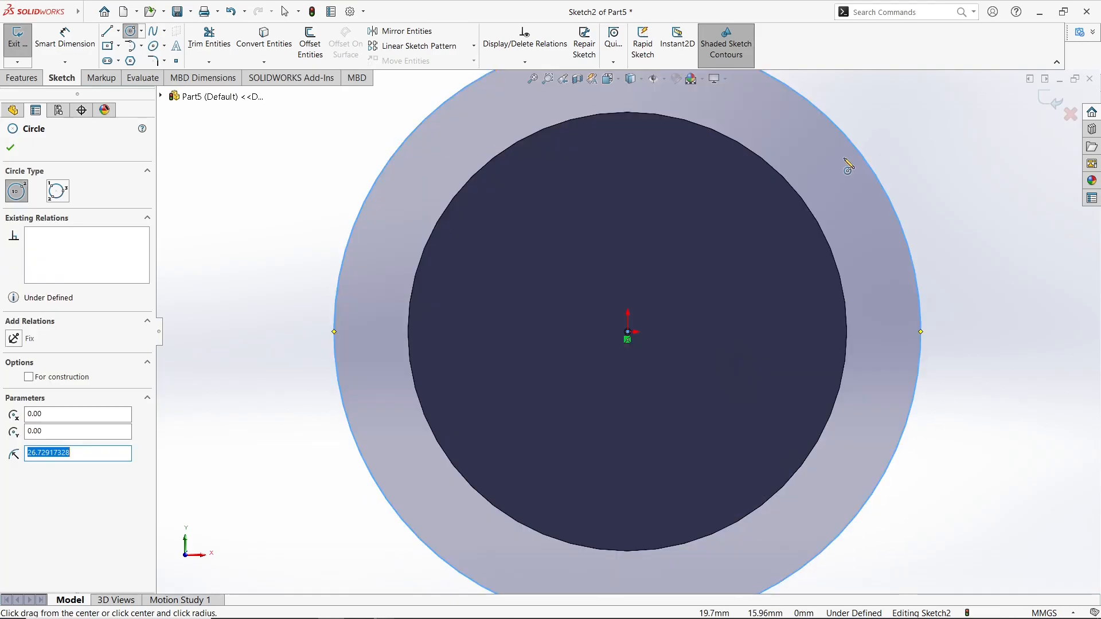
Dimension the larger circle's diameter as 50 mm.
right_drag(864, 294, 873, 162)
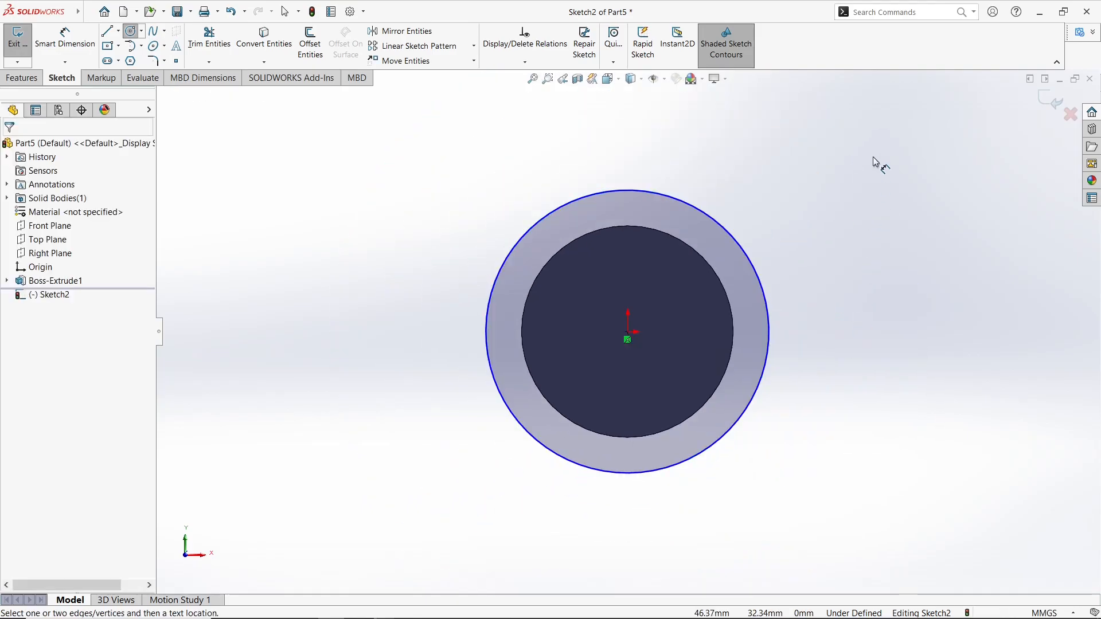
click(740, 242)
click(893, 233)
text(50)
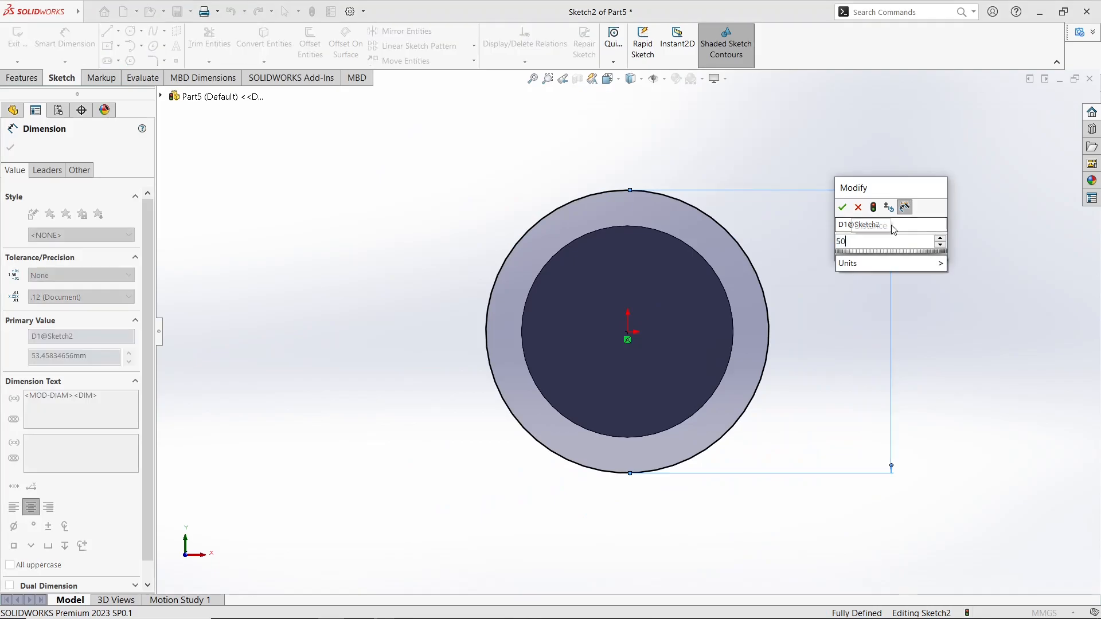
key(Return)
key(Escape)
Extrude the 50 mm circle outward 12 mm with the Blind end condition to form a collar.
click(22, 78)
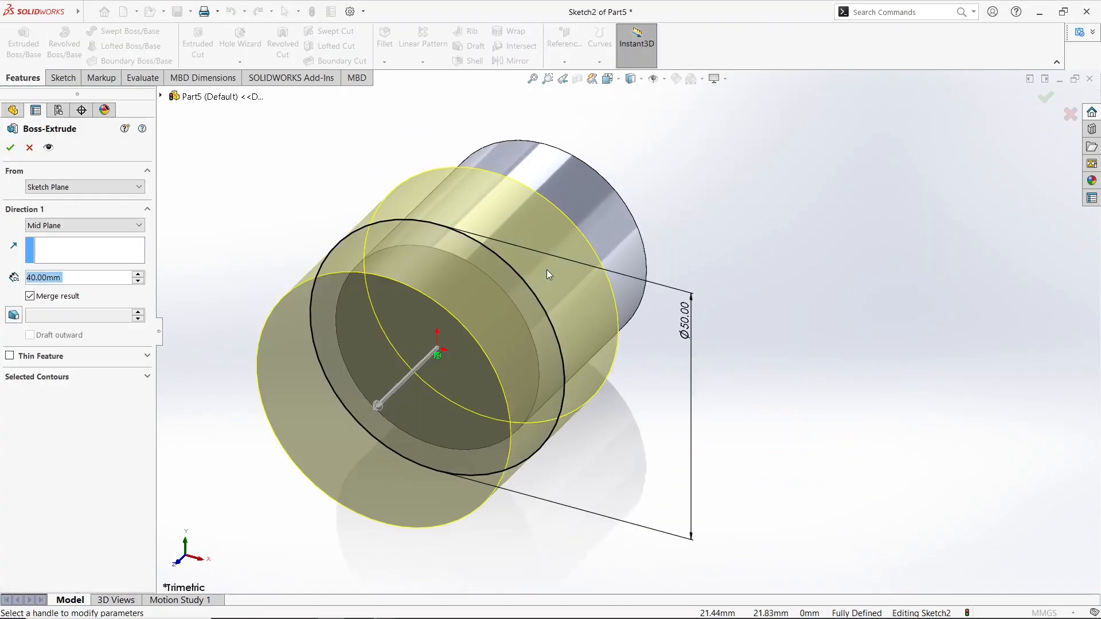
click(98, 226)
click(94, 236)
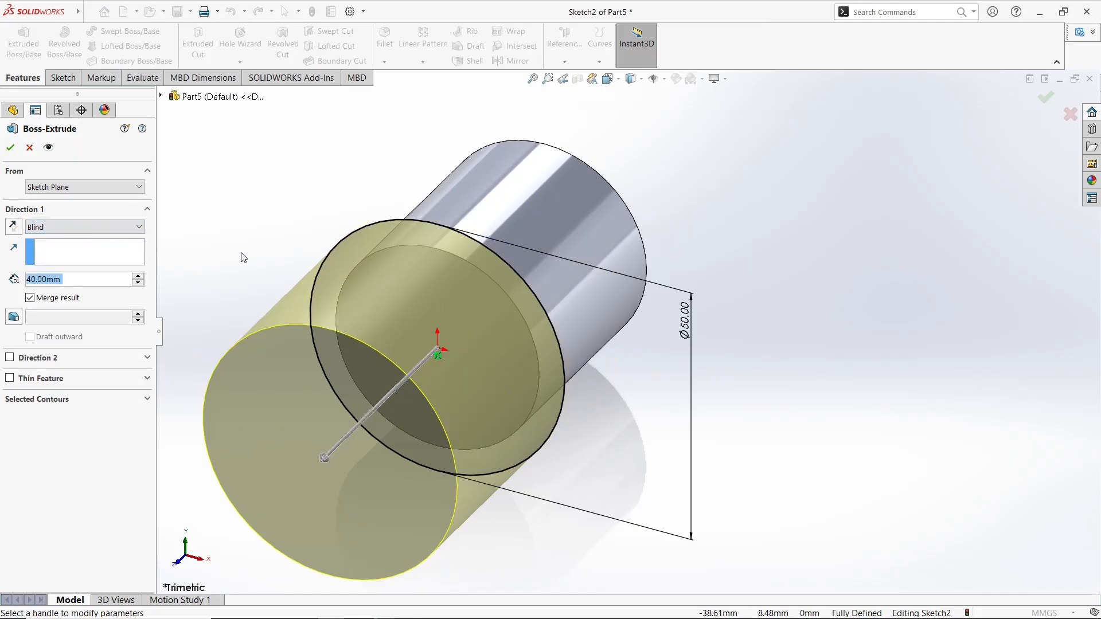
text(12)
key(Return)
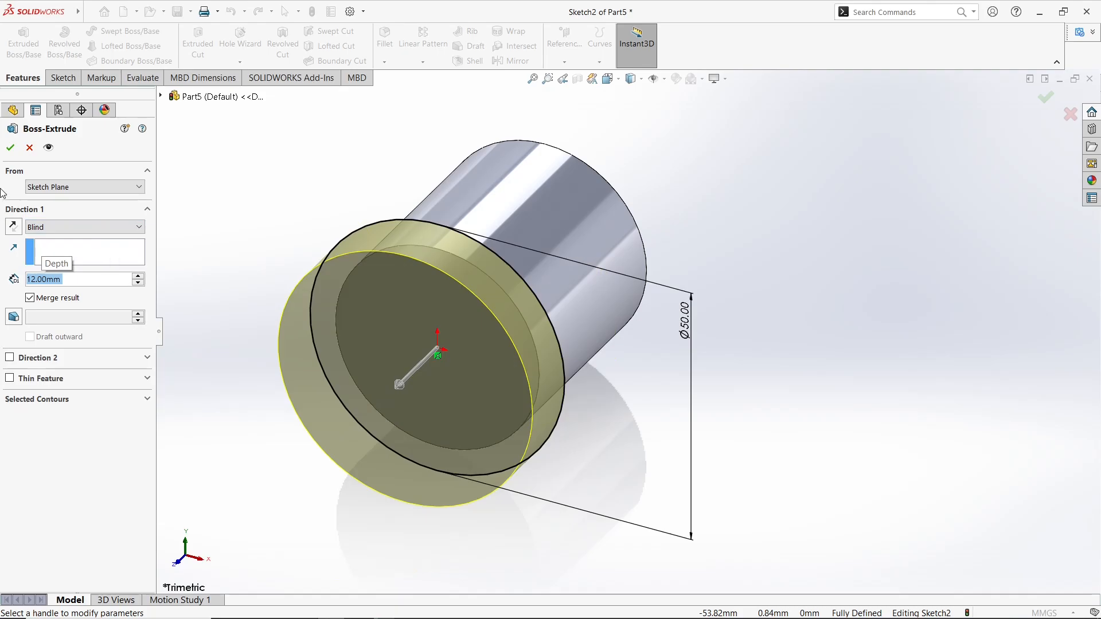
click(11, 149)
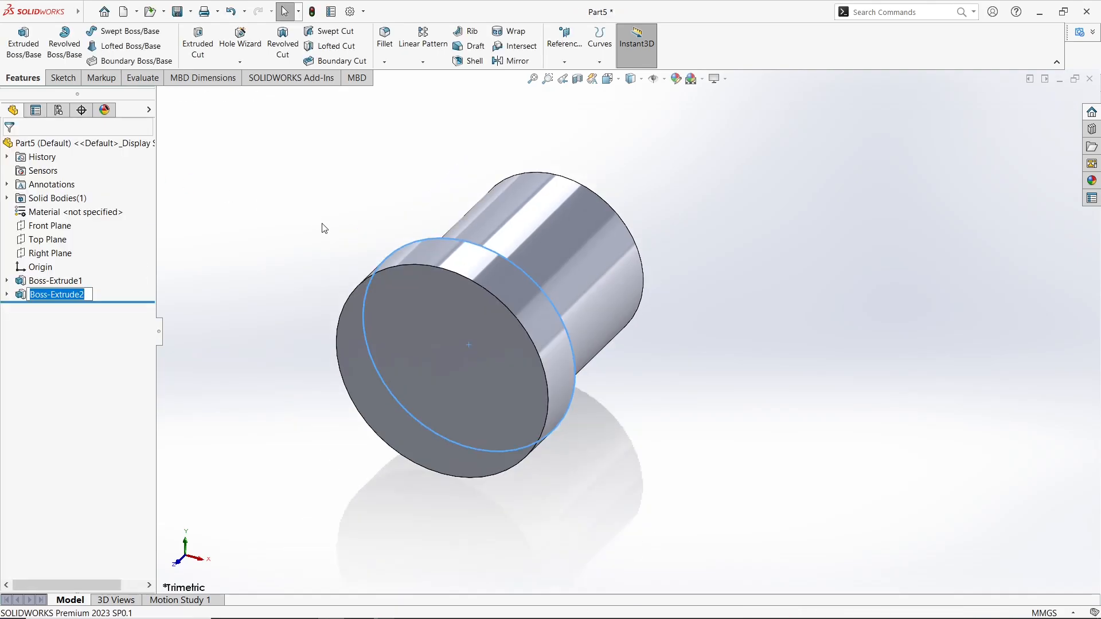
Start a sketch on the collar's front face and convert the rear cylinder's 40 mm circular edge into it.
click(427, 351)
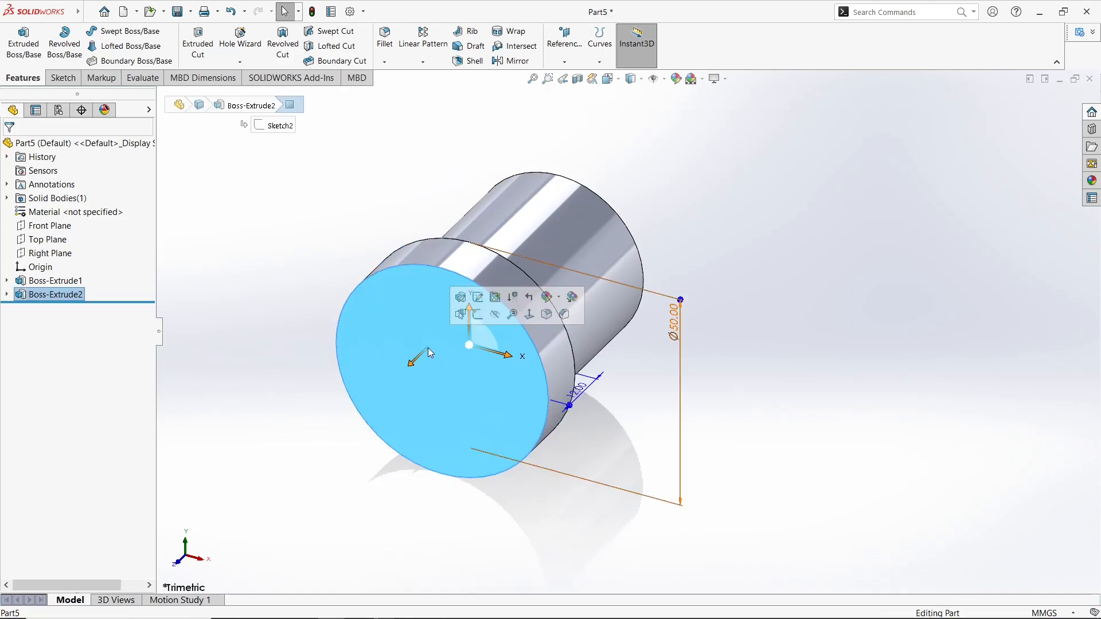
click(474, 319)
middle_drag(398, 242, 342, 287)
click(240, 161)
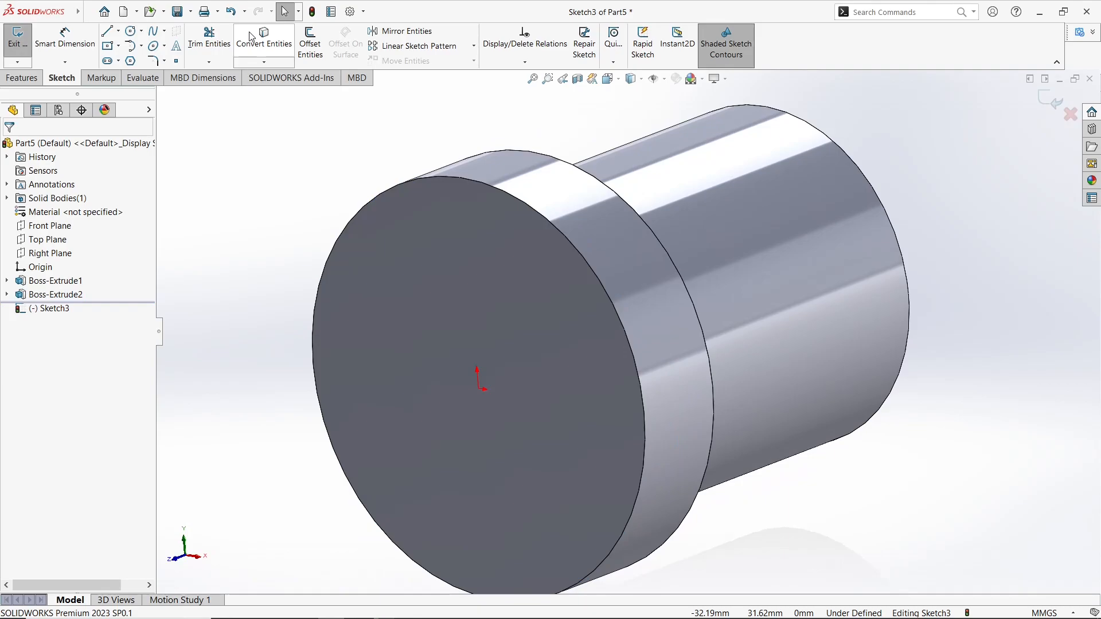
click(264, 43)
click(847, 154)
right_click(847, 154)
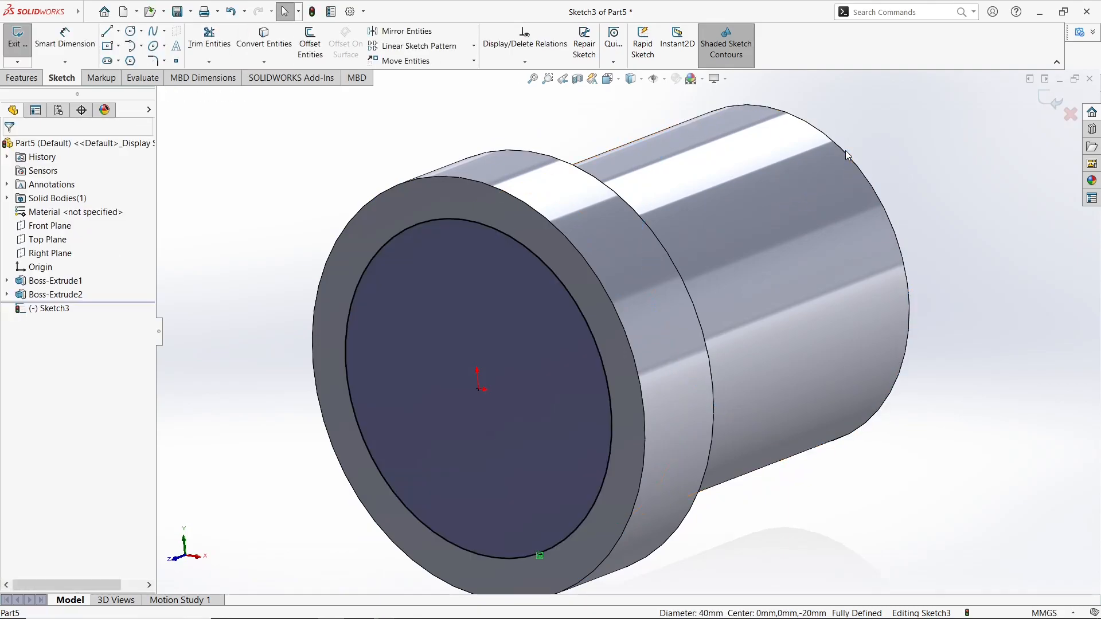
Extrude the converted circle 24 mm outward from the collar's front face with the Blind end condition.
scroll(596, 201, up, 2)
click(29, 79)
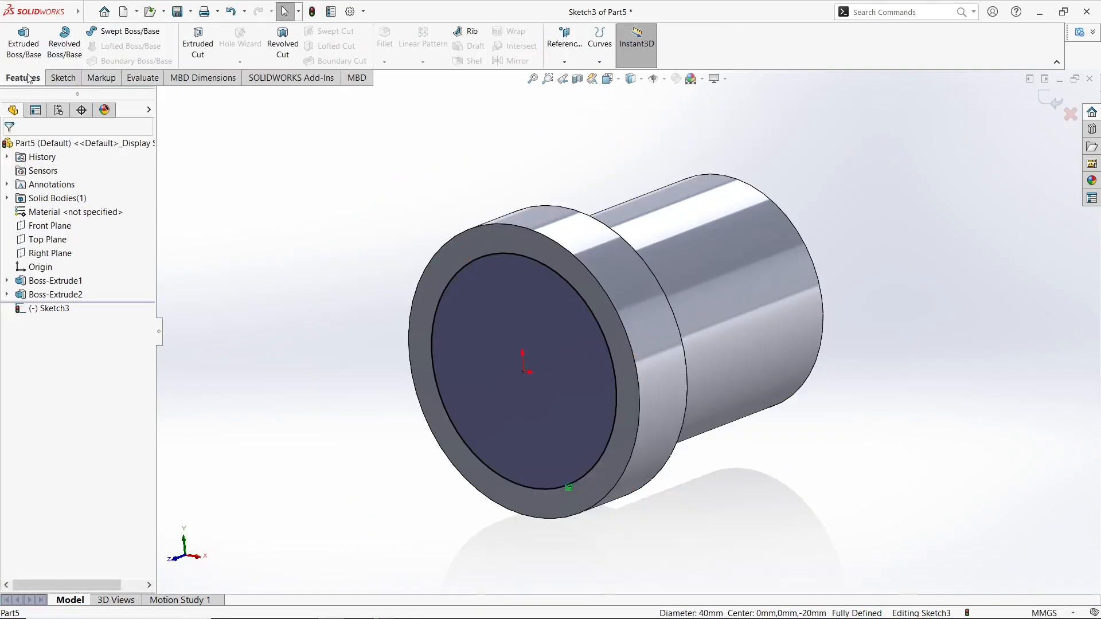
click(24, 42)
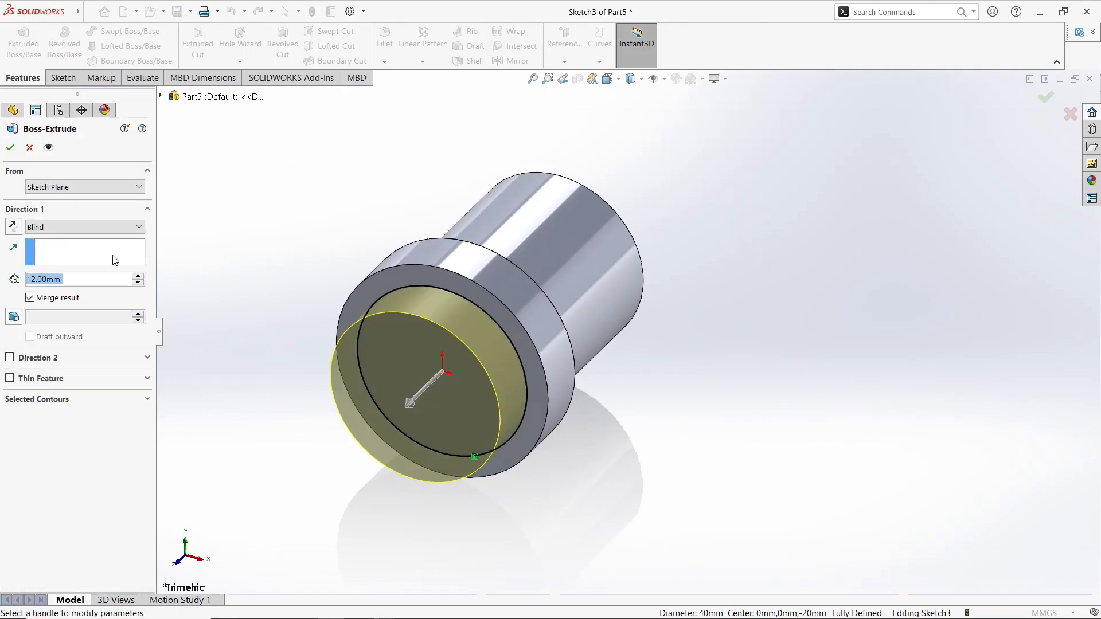
text(24)
key(Return)
click(10, 148)
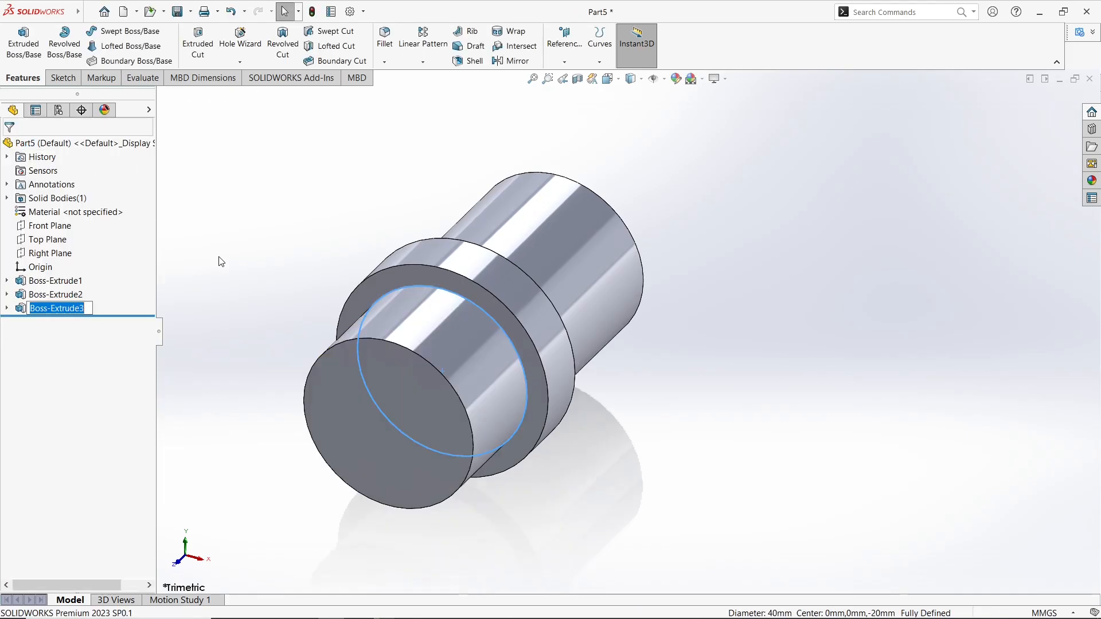
click(259, 291)
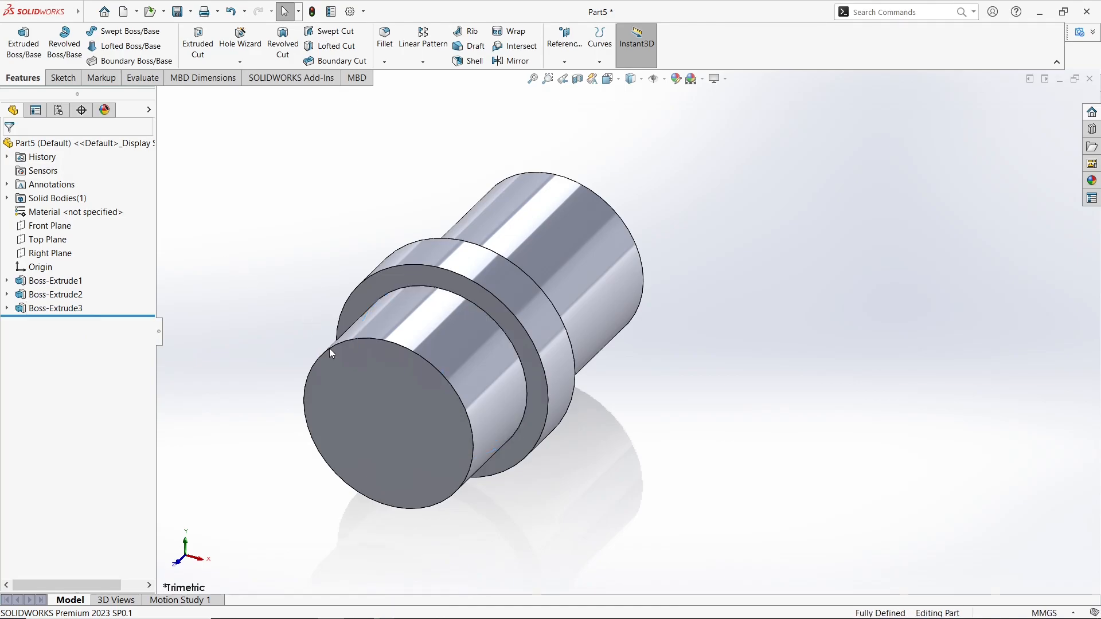
Start a sketch on the front end face of the new cylinder and convert its circular edge.
click(342, 368)
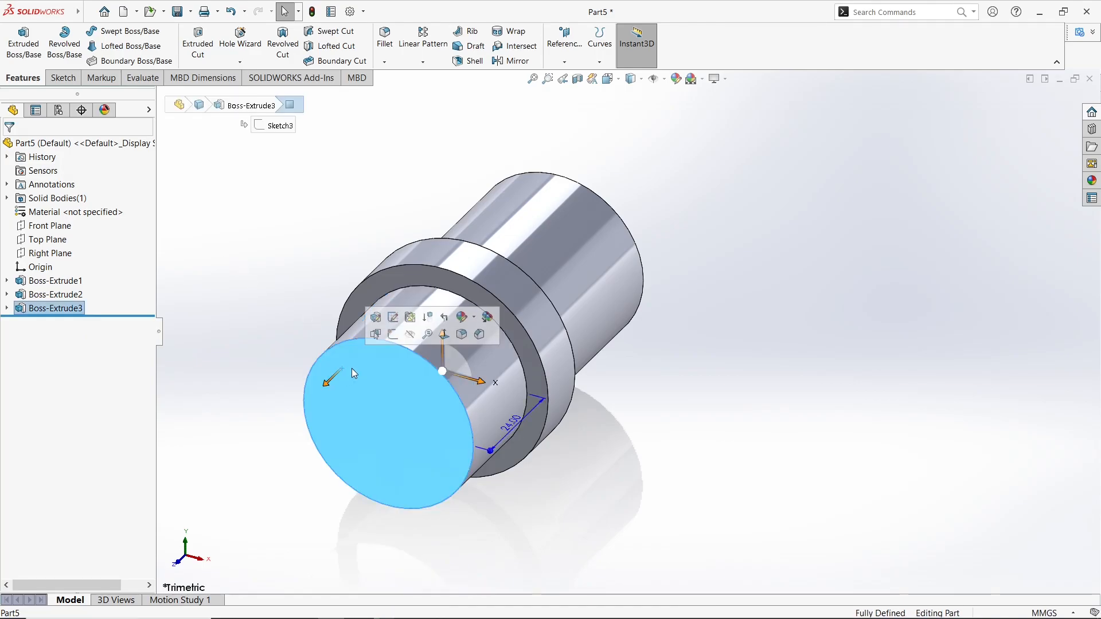
click(392, 339)
click(264, 40)
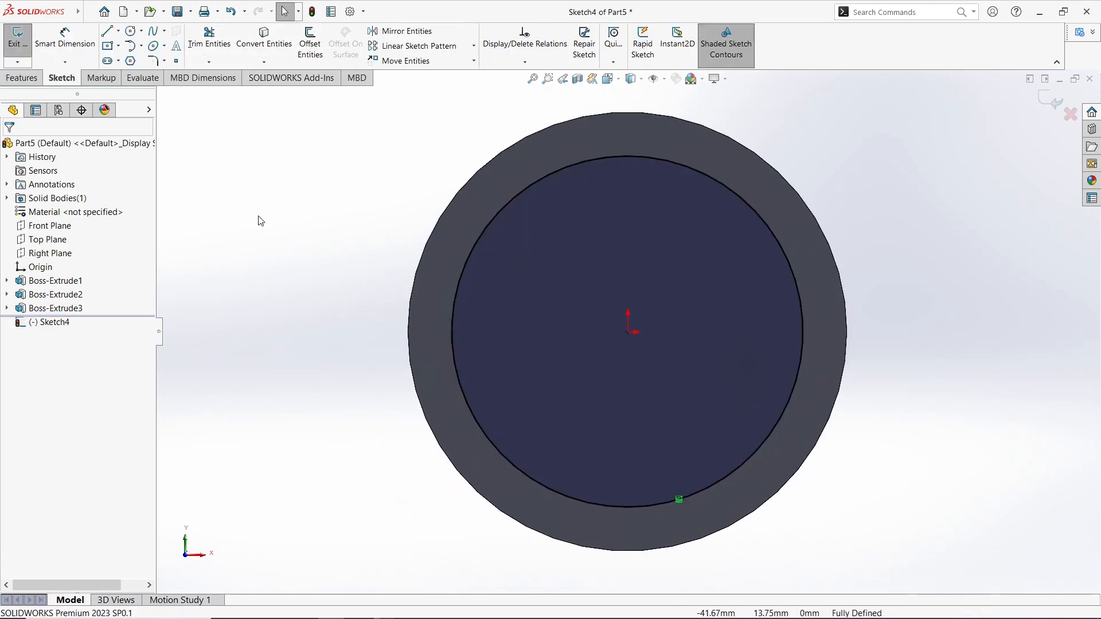
Draw a center rectangle from the origin, about 10.8 mm wide and 38.5 mm tall, with its corner on the converted circle.
scroll(735, 257, up, 3)
scroll(758, 232, down, 1)
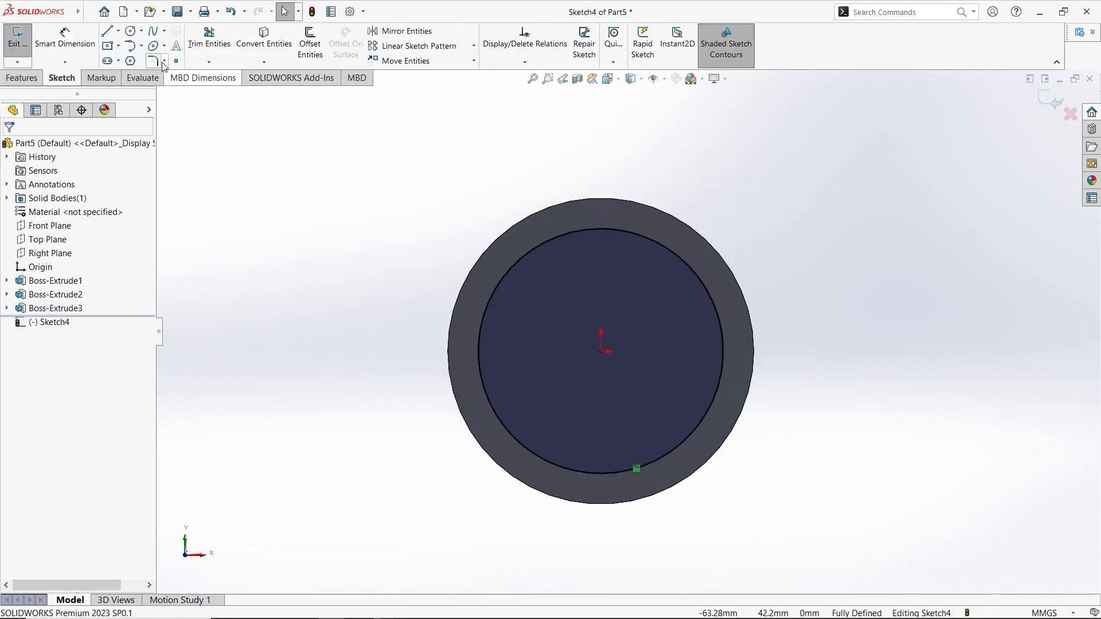
click(119, 46)
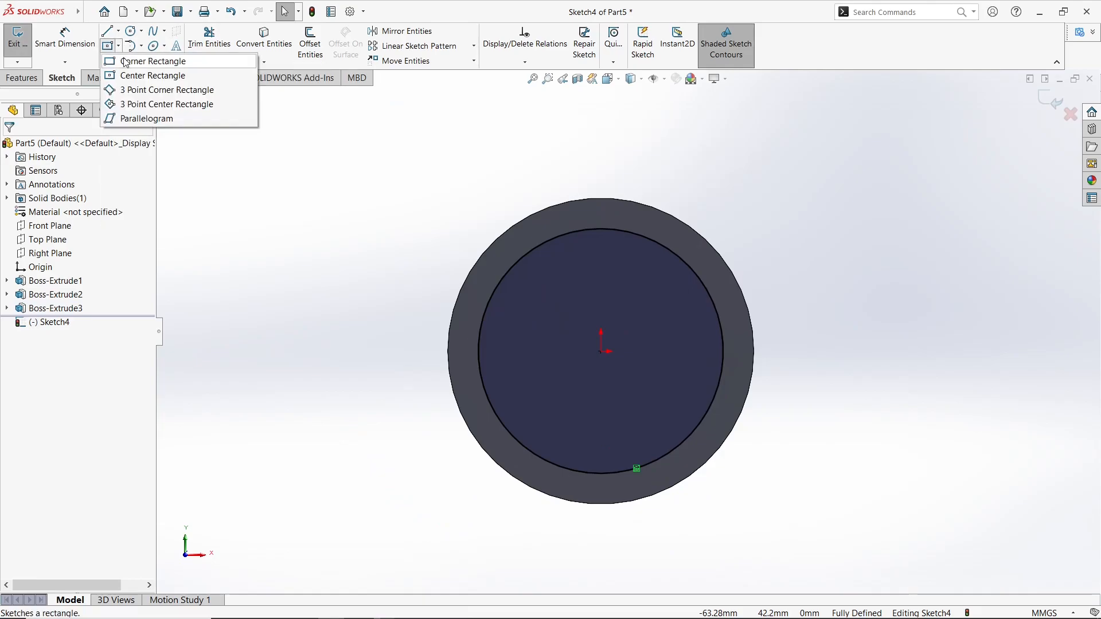
click(146, 75)
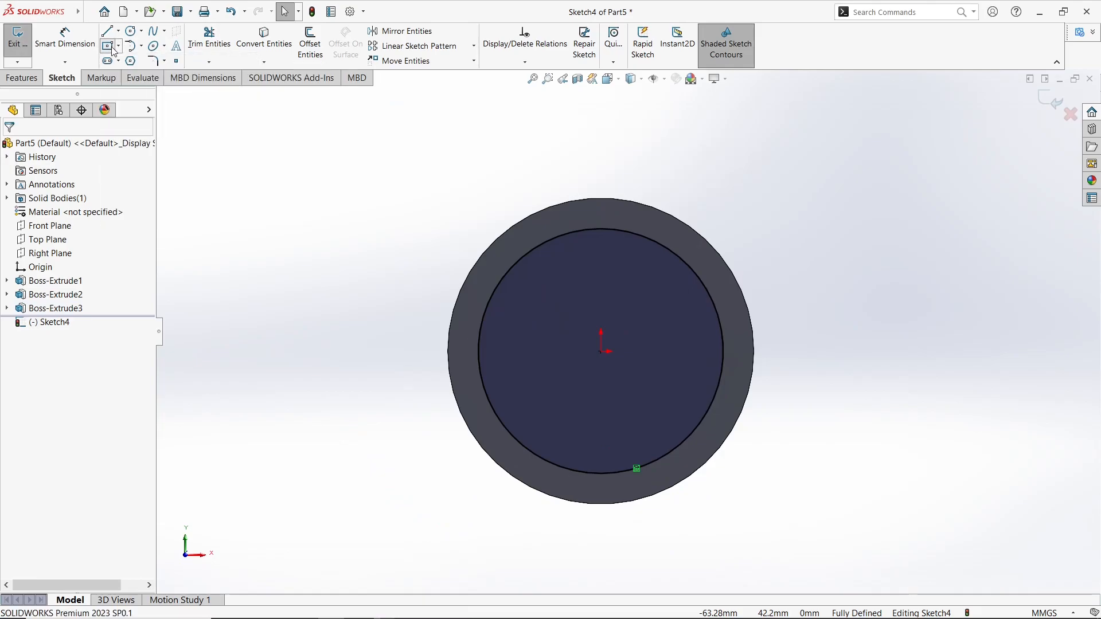
click(602, 352)
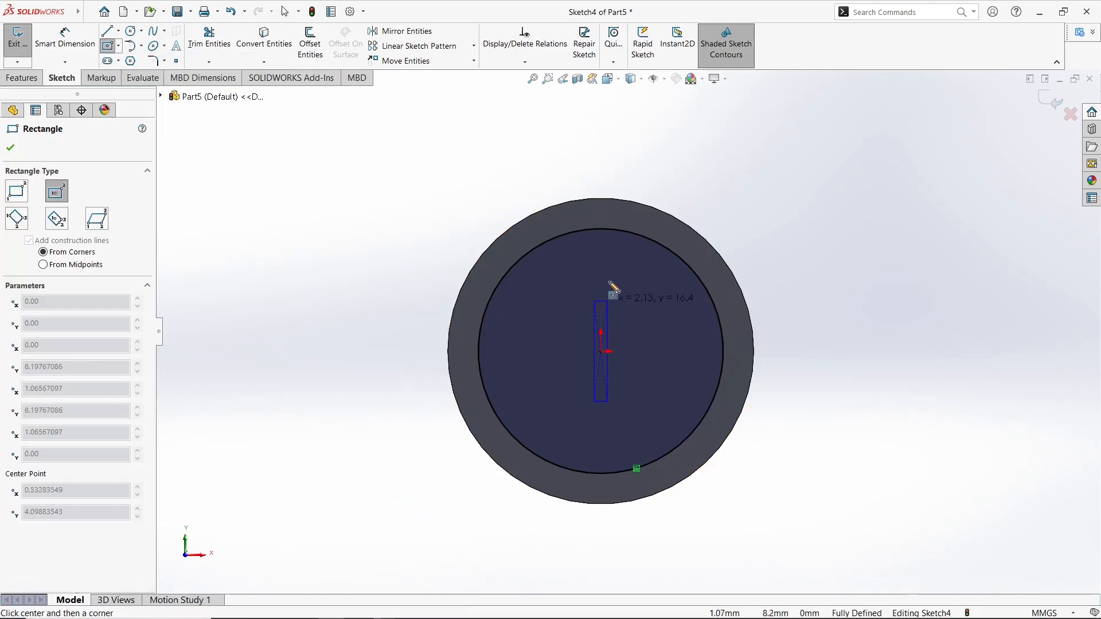
click(635, 236)
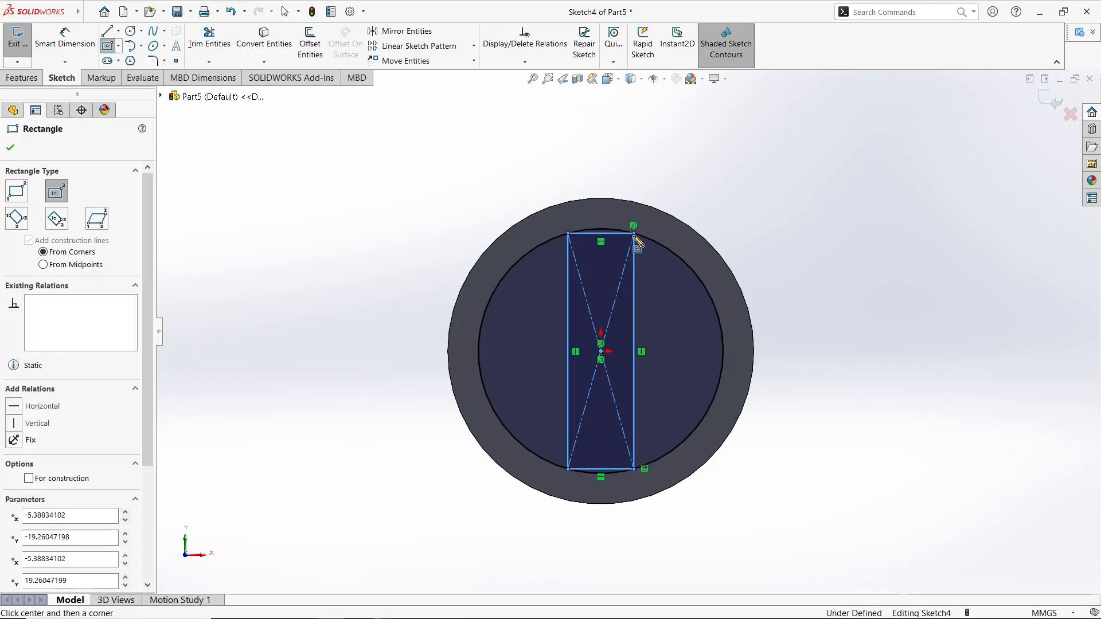
key(Escape)
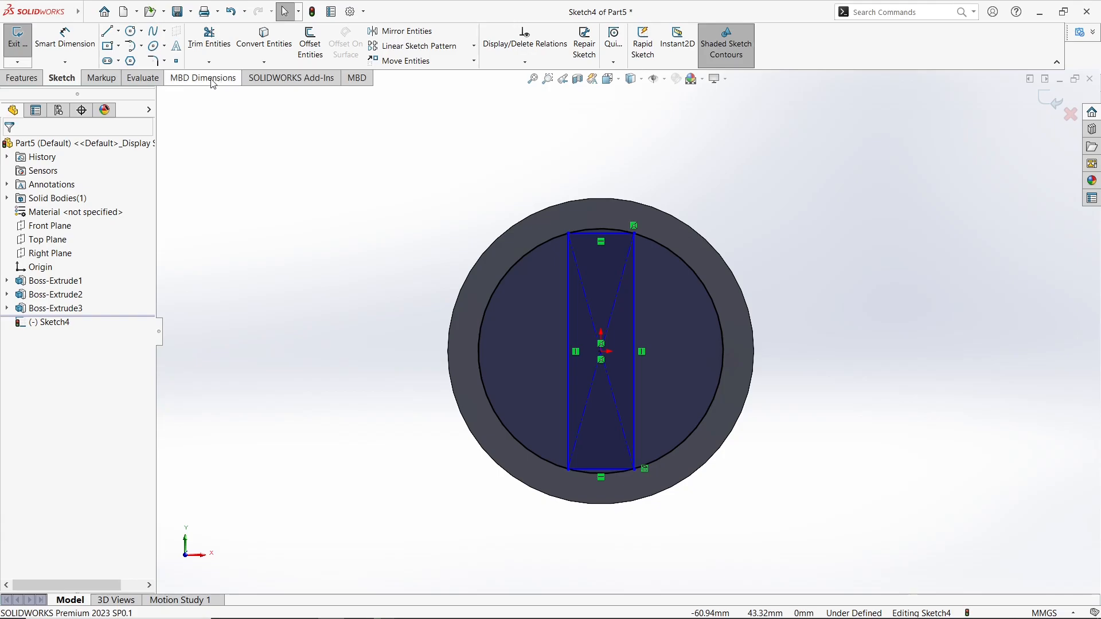
Dimension the distance between the rectangle's two vertical sides as 22 mm.
click(65, 40)
click(568, 356)
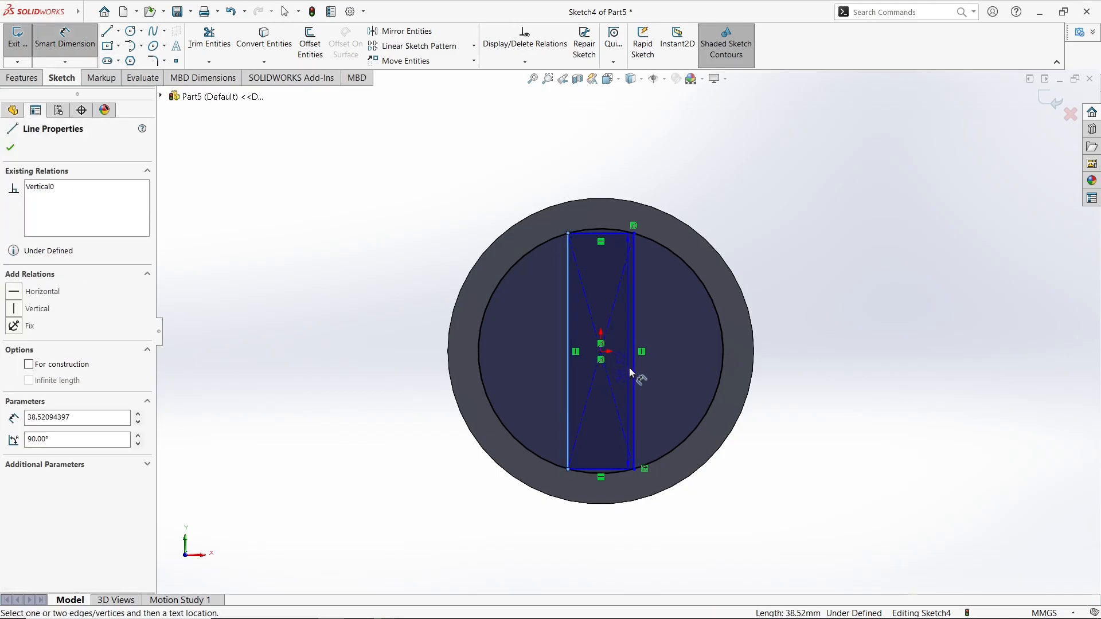
click(634, 368)
click(805, 577)
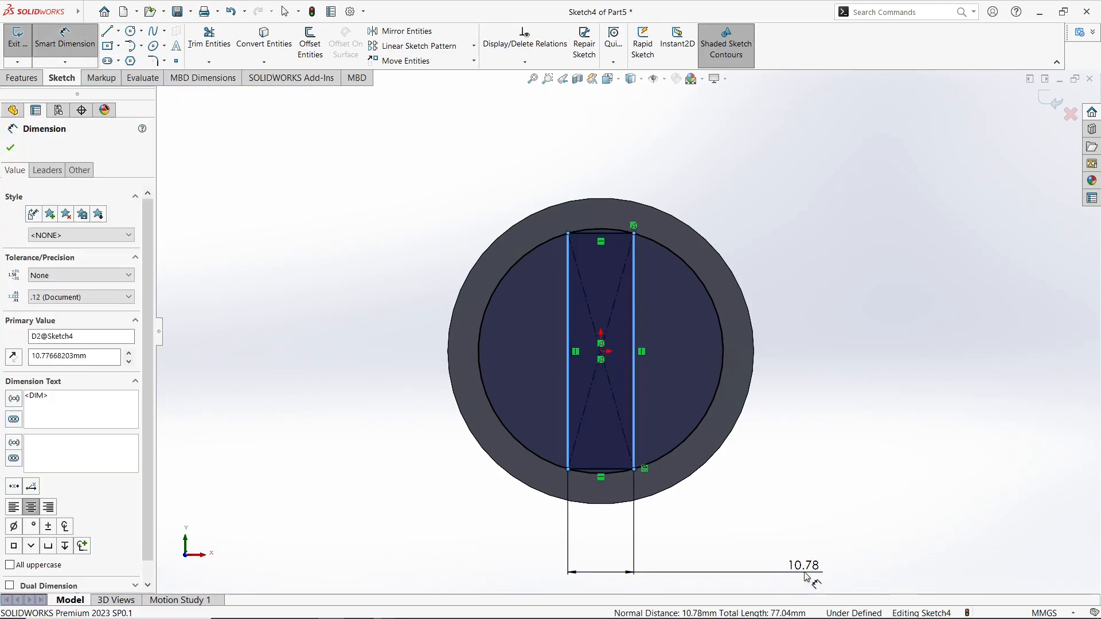
text(22)
key(Return)
click(825, 445)
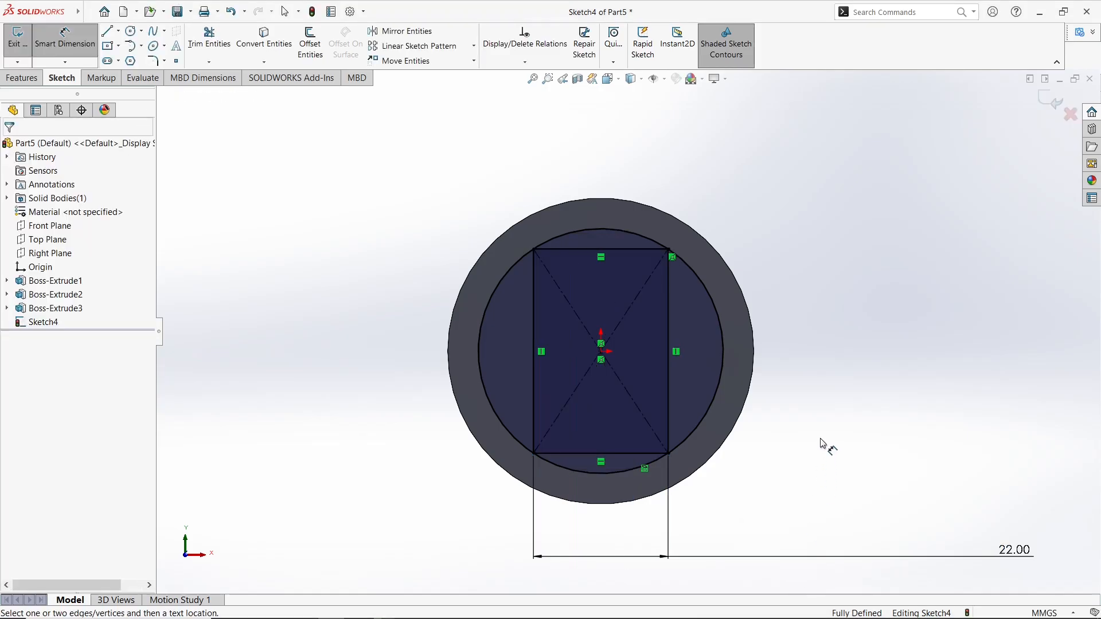
Power trim the rectangle's horizontal sides and the circle's outer side arcs, leaving a closed profile of two flats and two arcs.
click(209, 39)
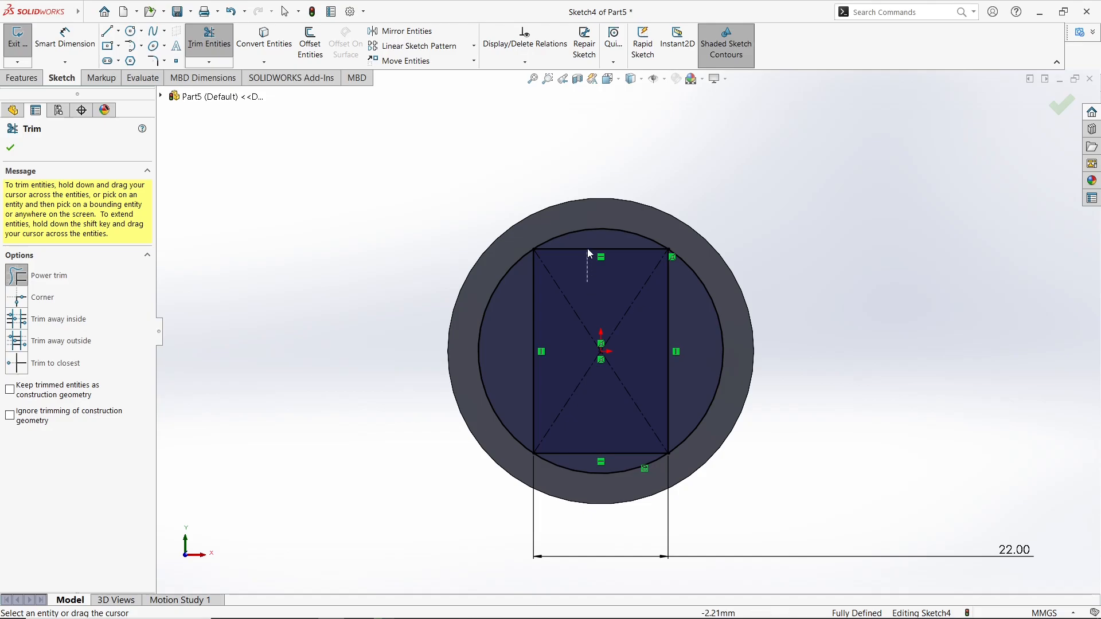
drag(587, 245, 587, 251)
drag(600, 426, 607, 461)
drag(518, 397, 449, 308)
drag(700, 324, 757, 279)
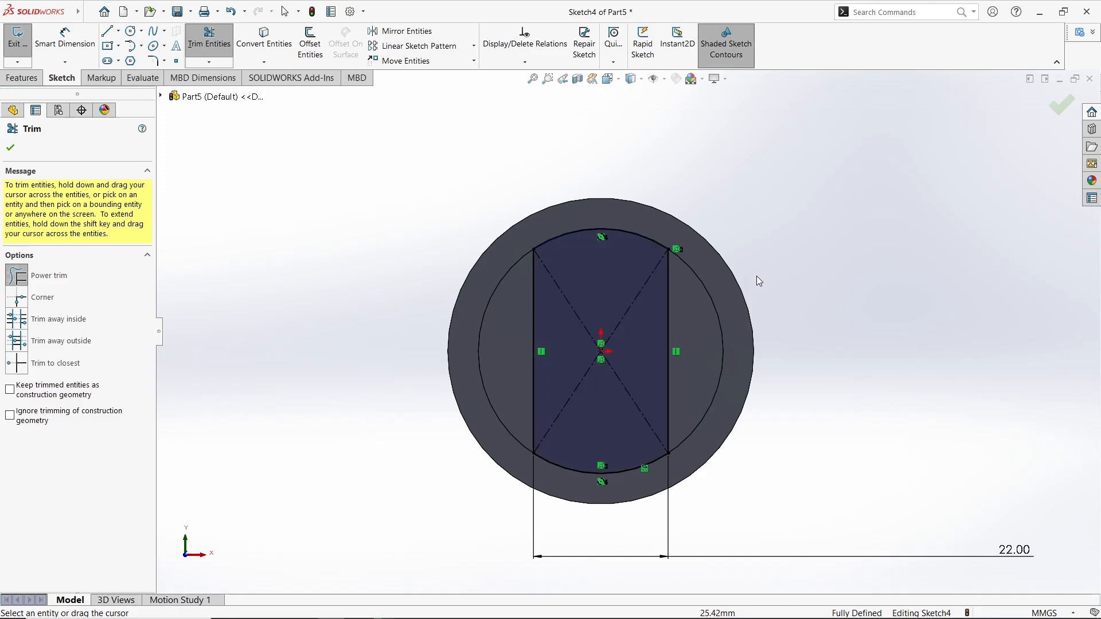
click(10, 148)
Extrude the two-flat profile 25 mm outward from the front end face with the Blind end condition.
click(21, 77)
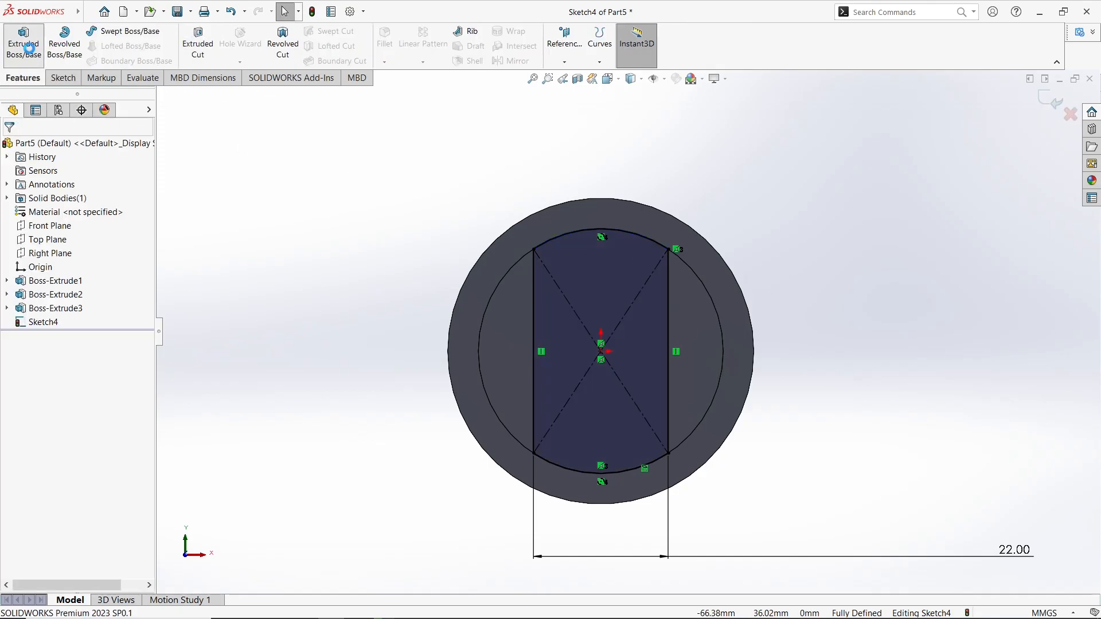
click(28, 48)
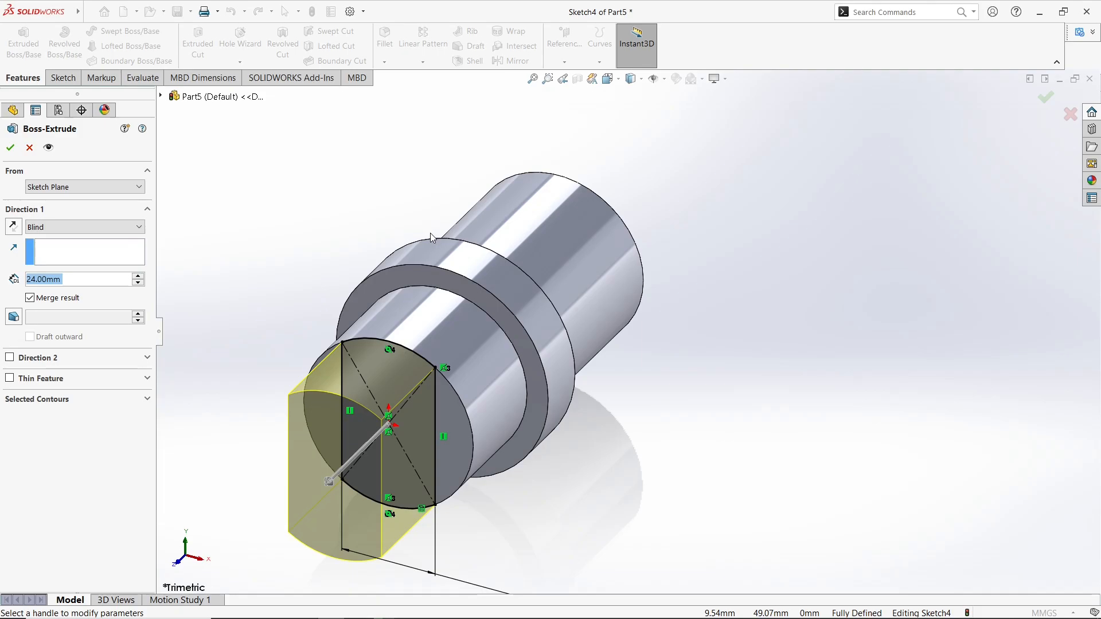
text(25)
key(Return)
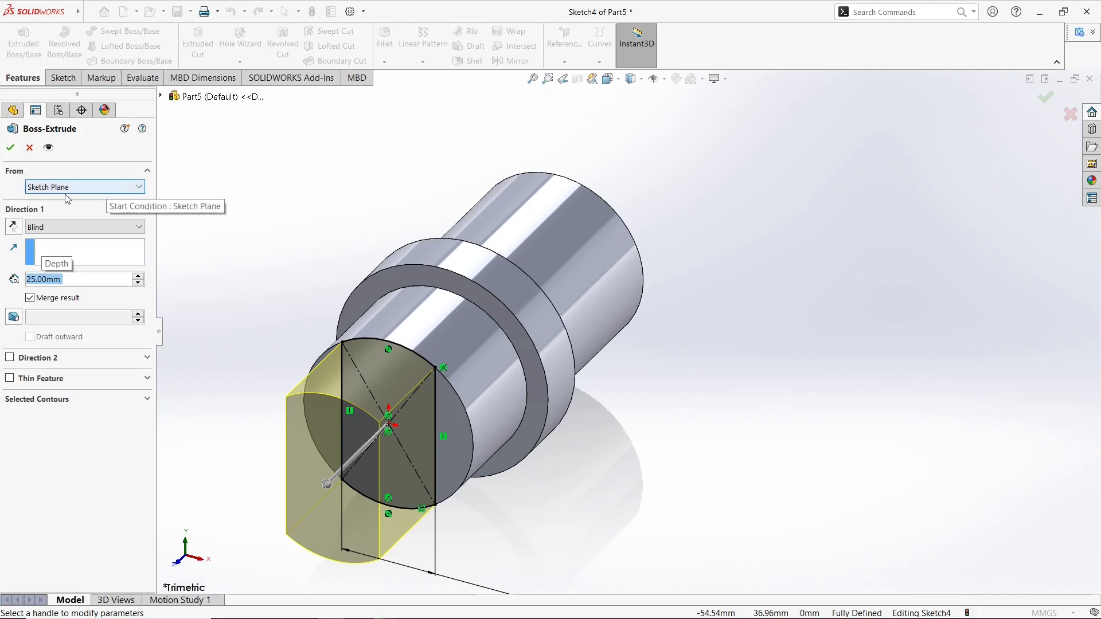
click(18, 148)
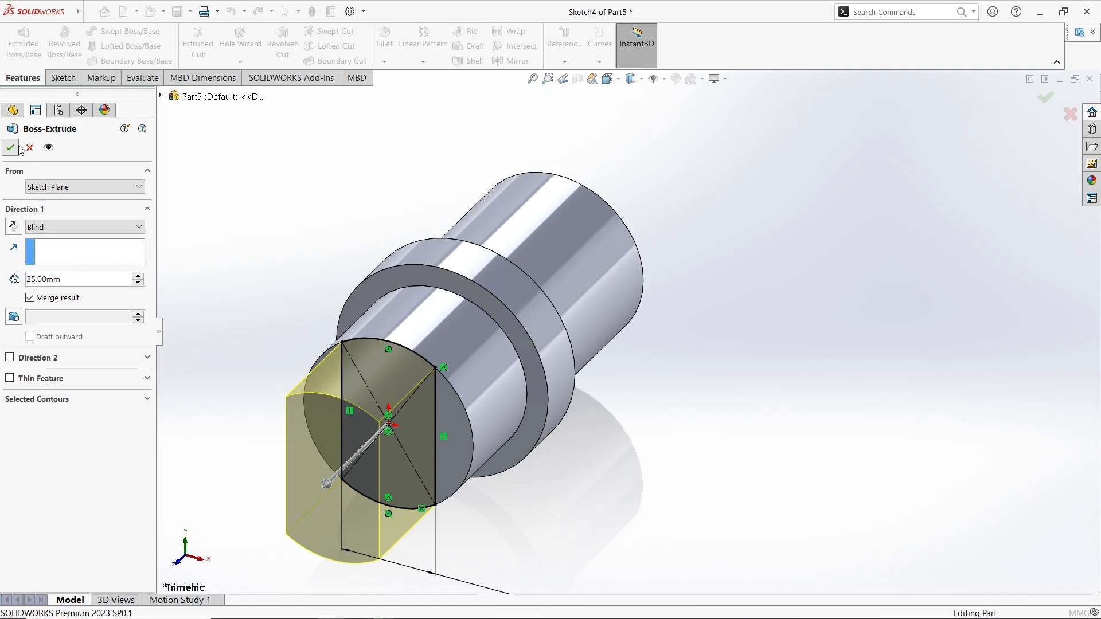
Start a sketch on the rear cylinder's end face and draw a center rectangle about 27 mm wide from the origin.
middle_drag(405, 298, 285, 284)
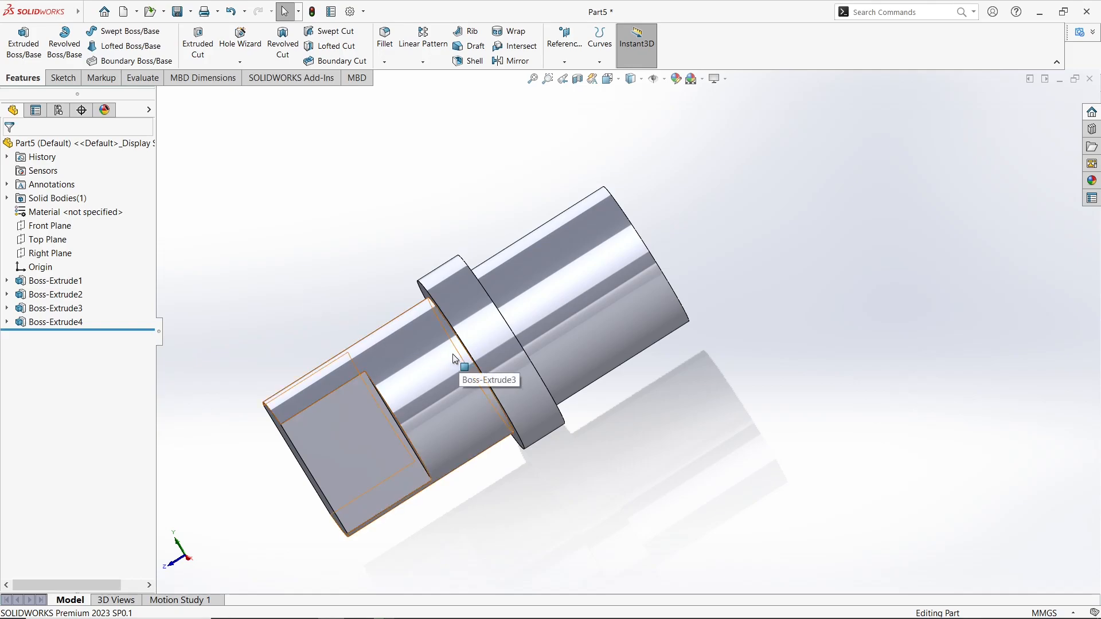
middle_drag(380, 345, 627, 311)
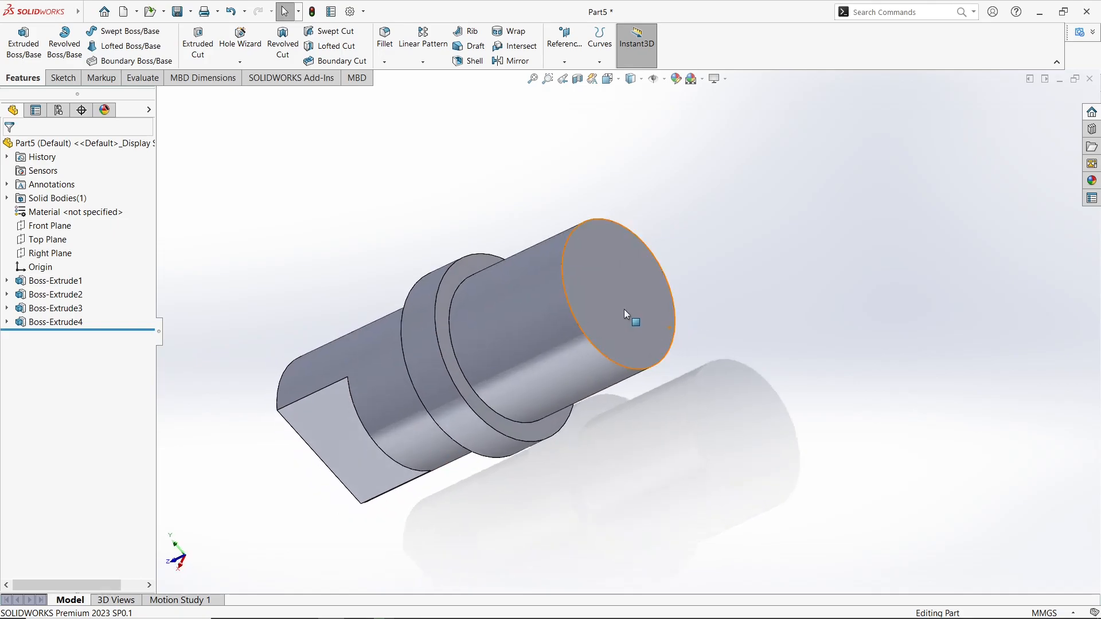
click(628, 311)
click(671, 271)
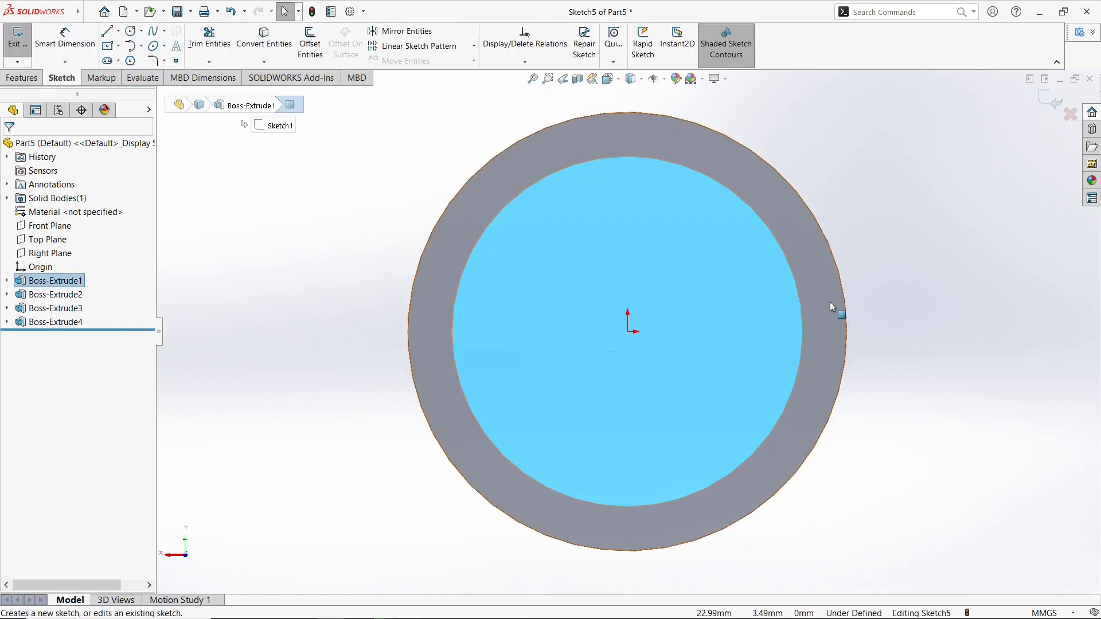
click(108, 45)
click(631, 333)
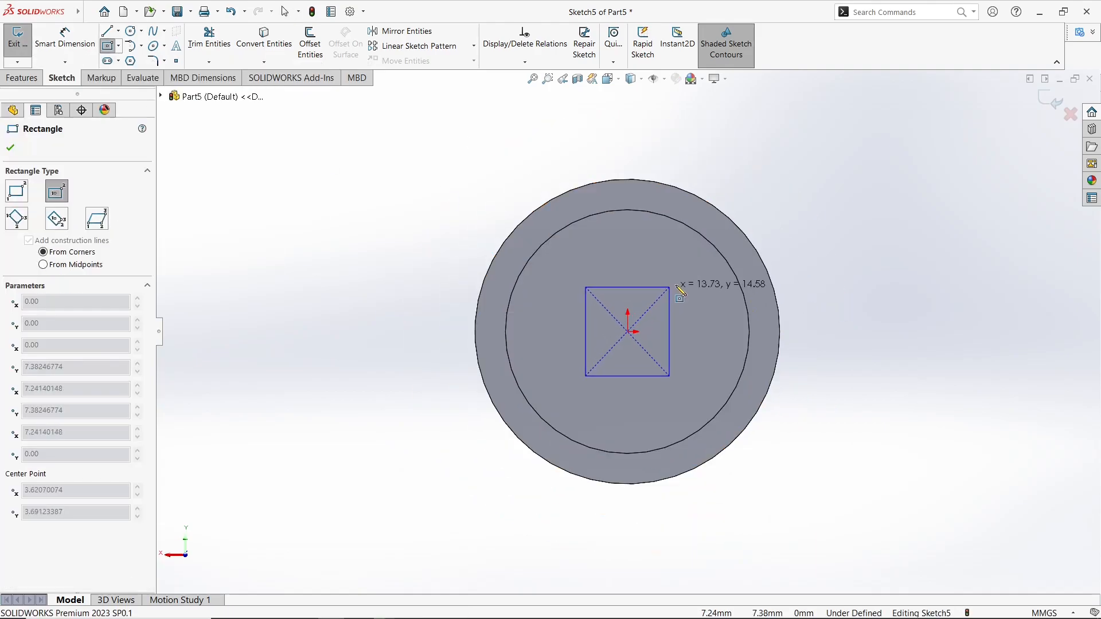
click(711, 270)
key(Escape)
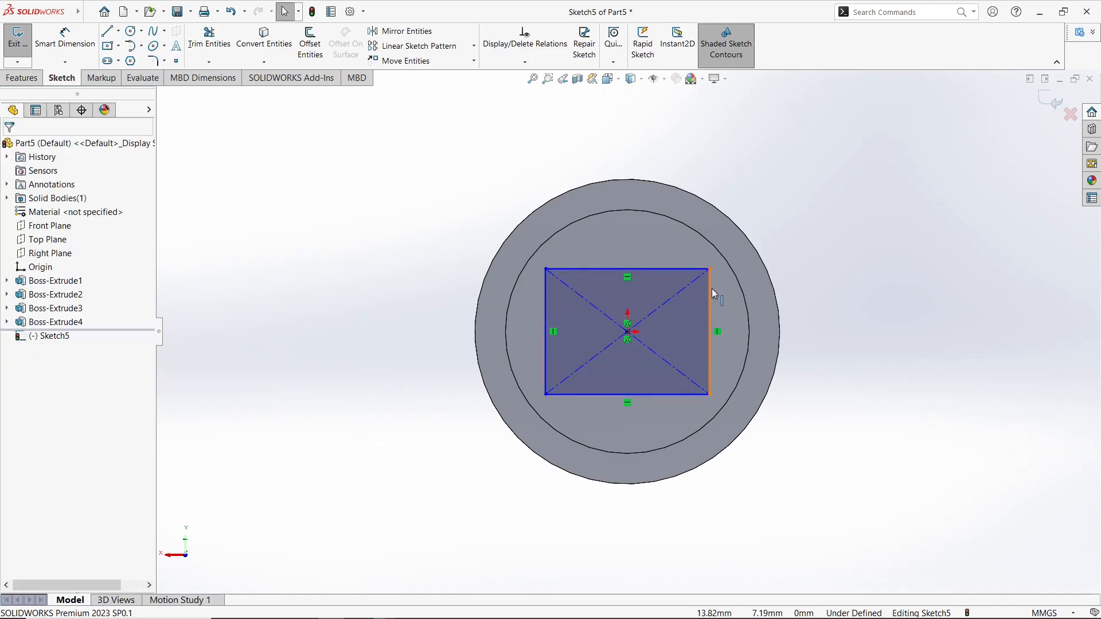
Add an Equal relation between two adjacent sides of the rectangle to make it a square.
click(711, 288)
ctrl+click(696, 272)
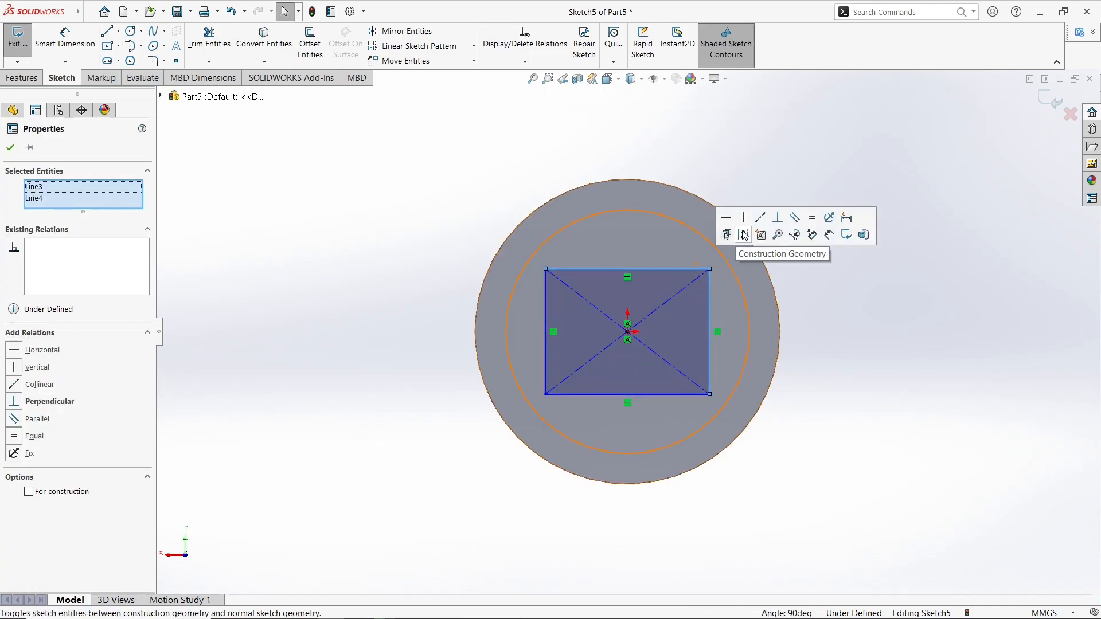
click(811, 221)
click(846, 295)
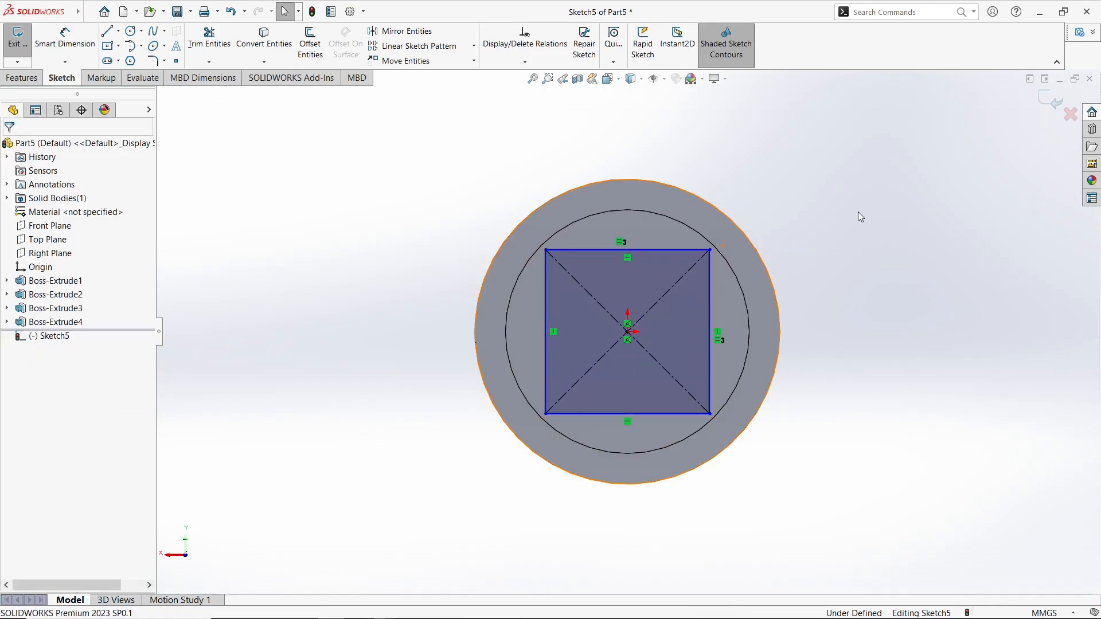
Try a 30 mm dimension on the square's upper side and undo it.
right_drag(858, 212, 858, 172)
click(663, 256)
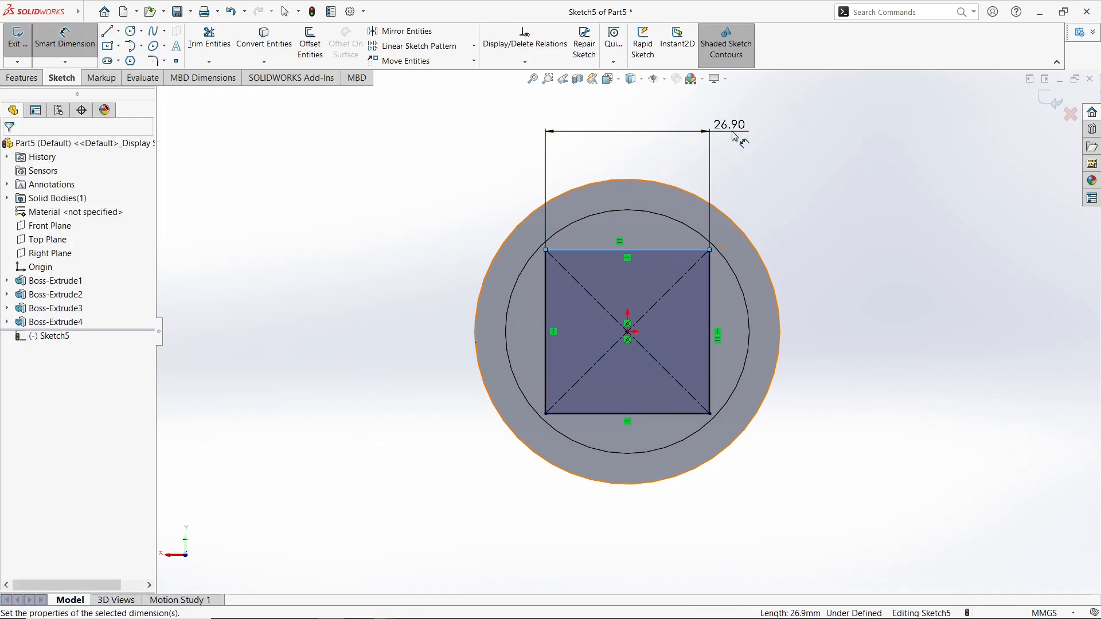
click(734, 136)
key(Return)
click(773, 219)
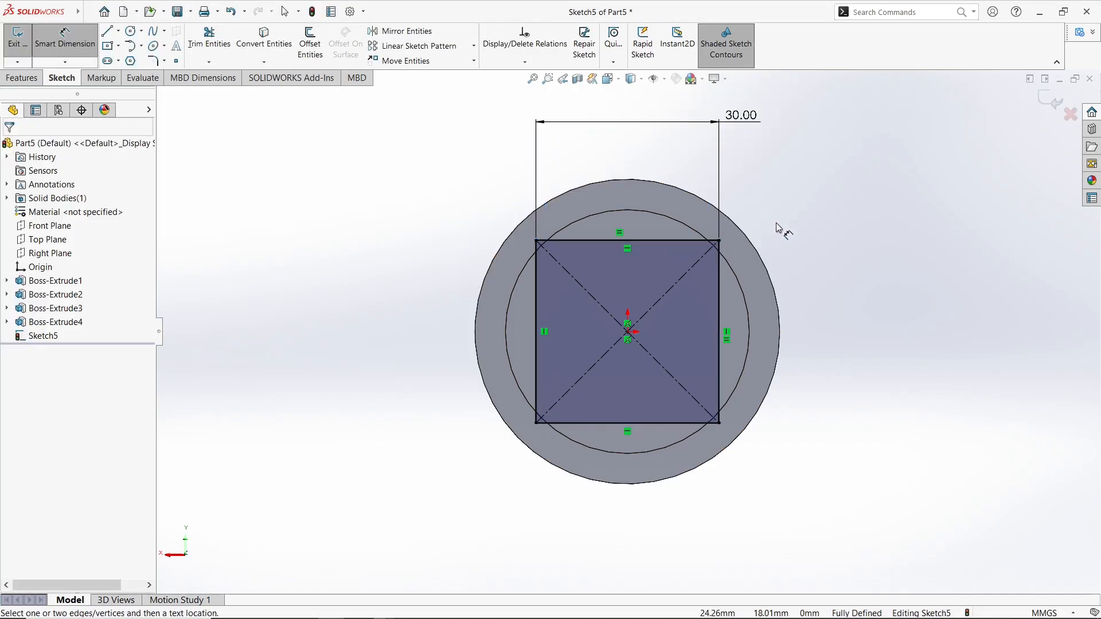
key(ctrl+z)
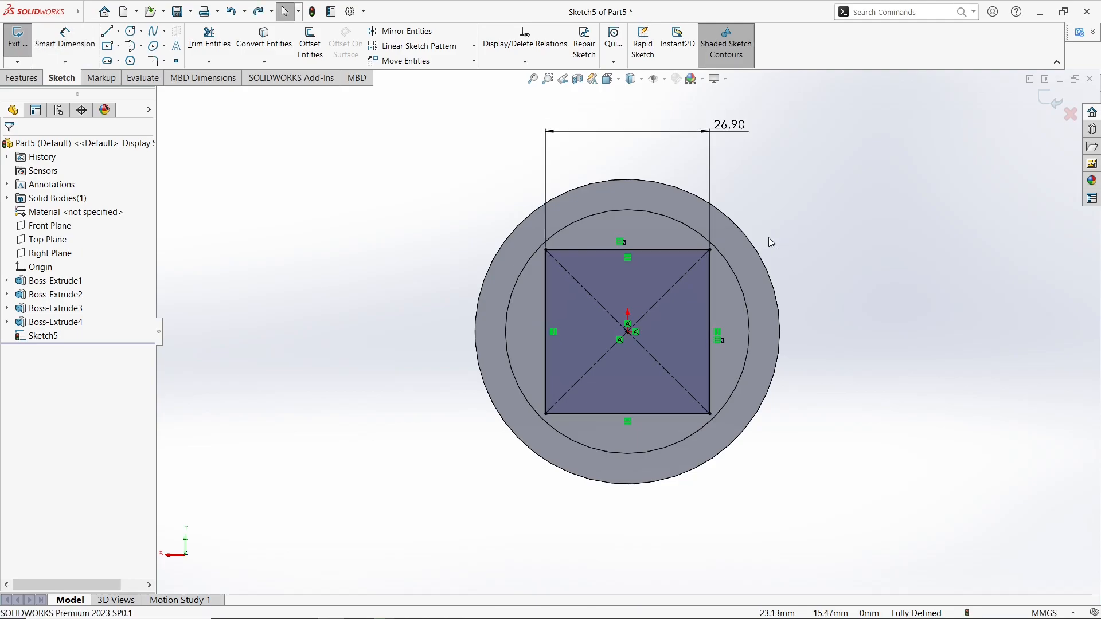
key(ctrl+z)
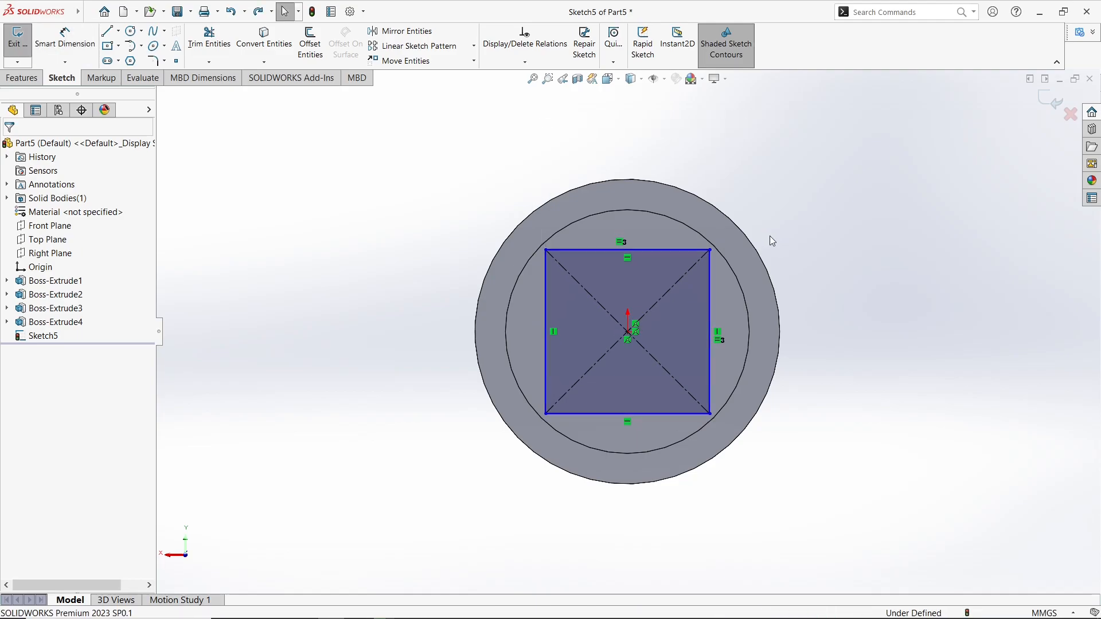
Make the square's upper corner coincident with the circular edge of the rear cylinder.
click(711, 252)
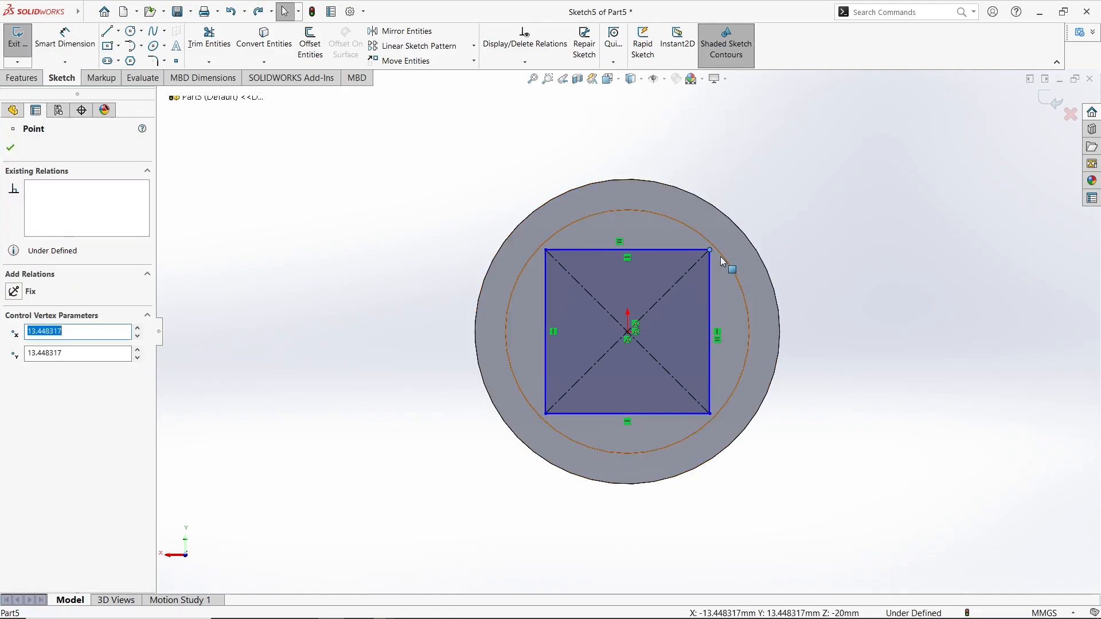
ctrl+click(726, 263)
click(775, 205)
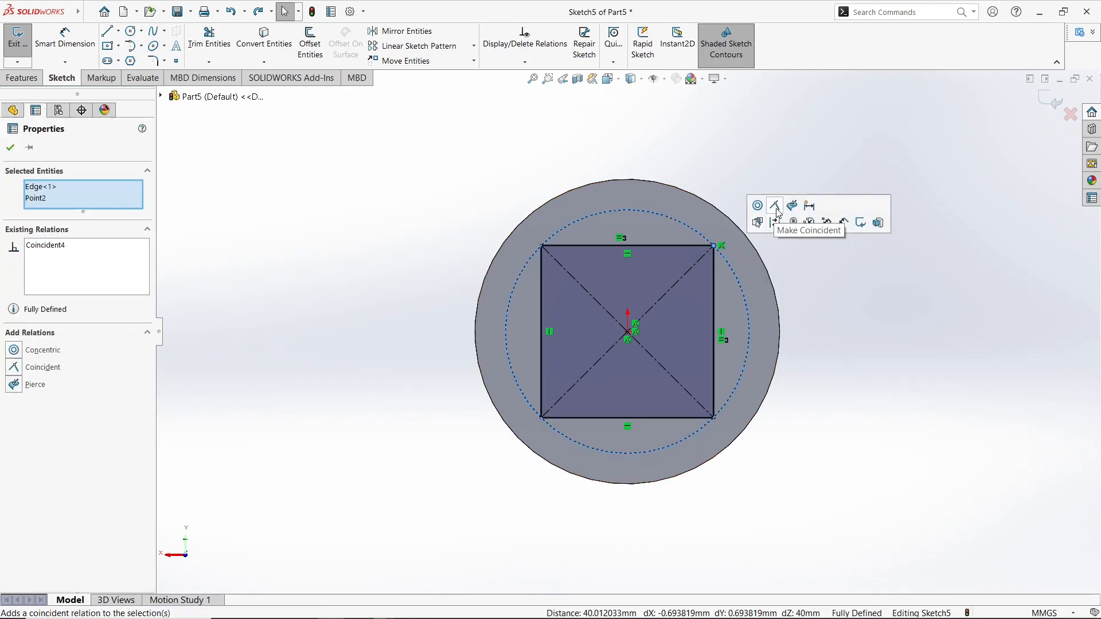
click(851, 275)
Extrude the square 25 mm outward from the rear end face with the Blind end condition.
scroll(797, 293, up, 2)
middle_drag(827, 299, 851, 291)
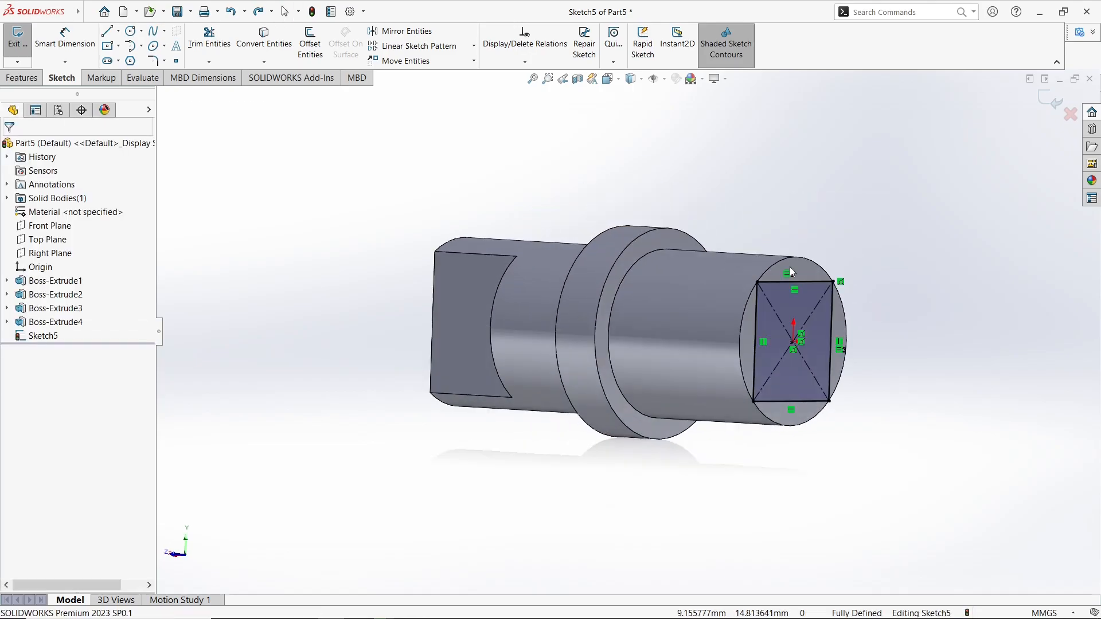
click(22, 77)
click(23, 43)
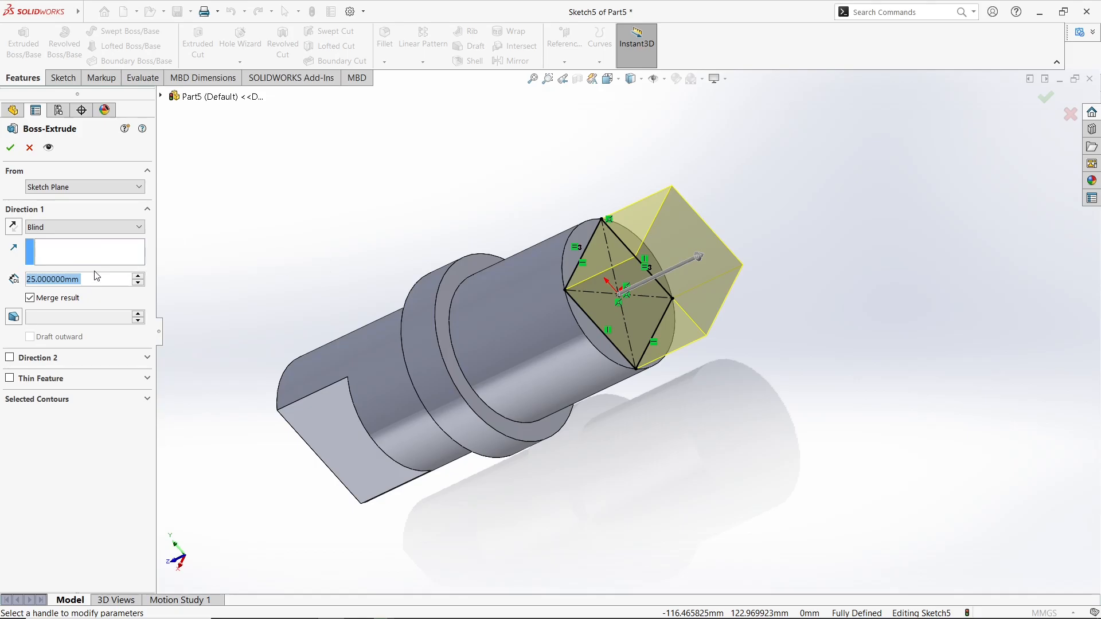
scroll(96, 277, down, 1)
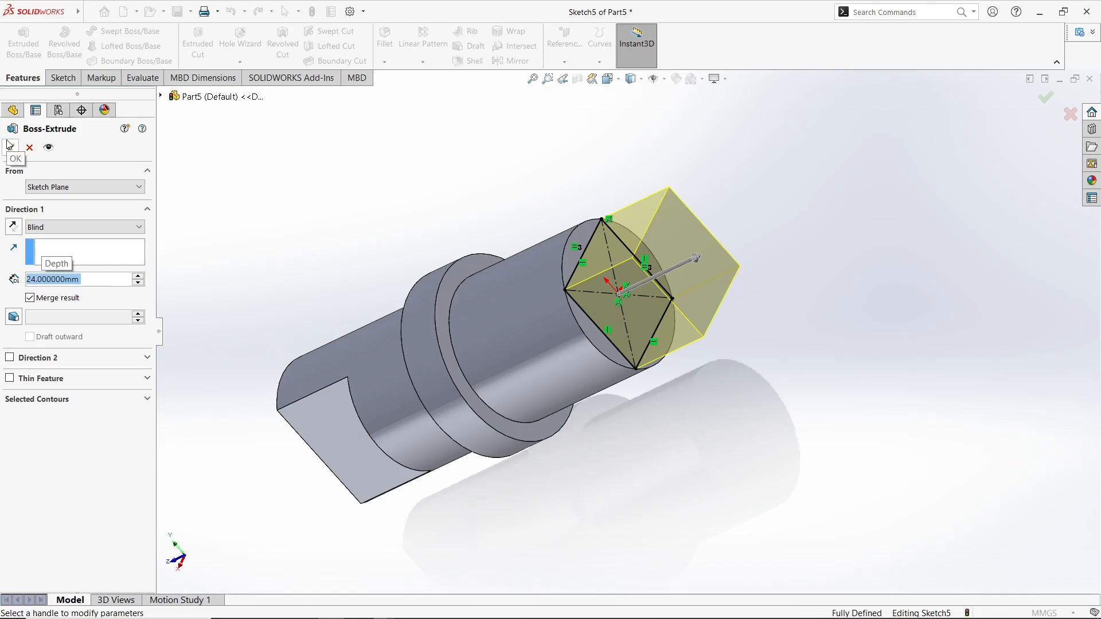
text(25)
key(Return)
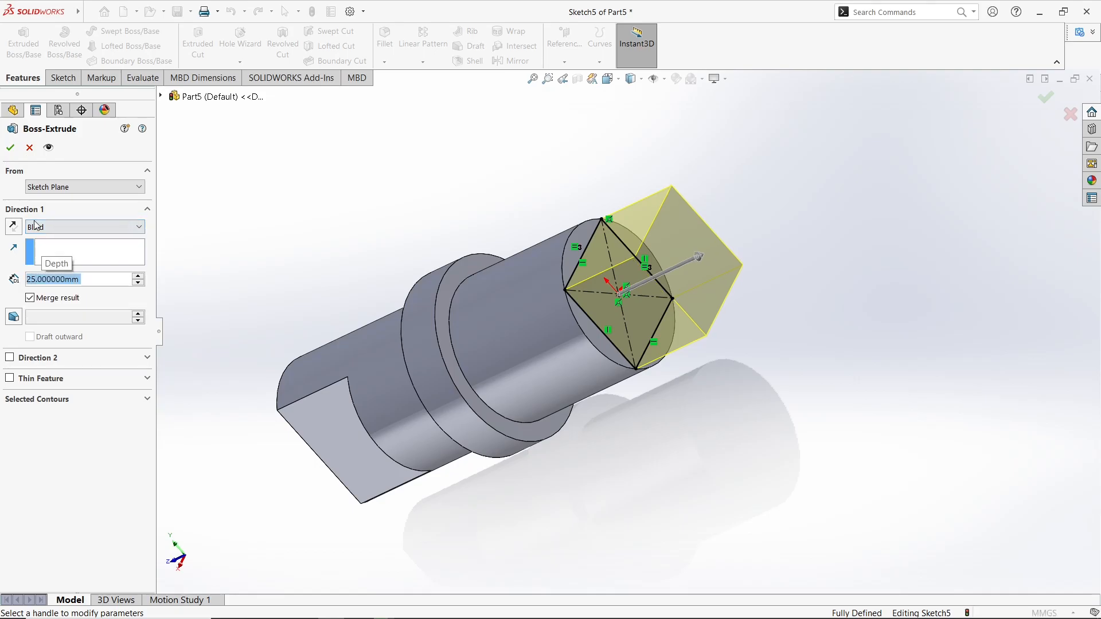
click(10, 147)
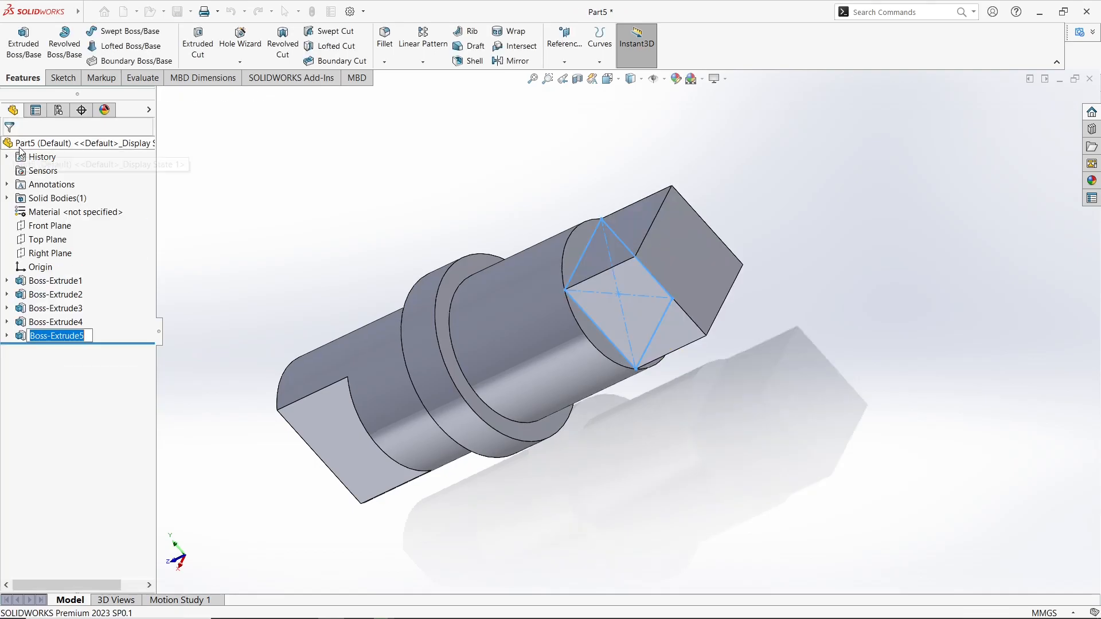
click(256, 184)
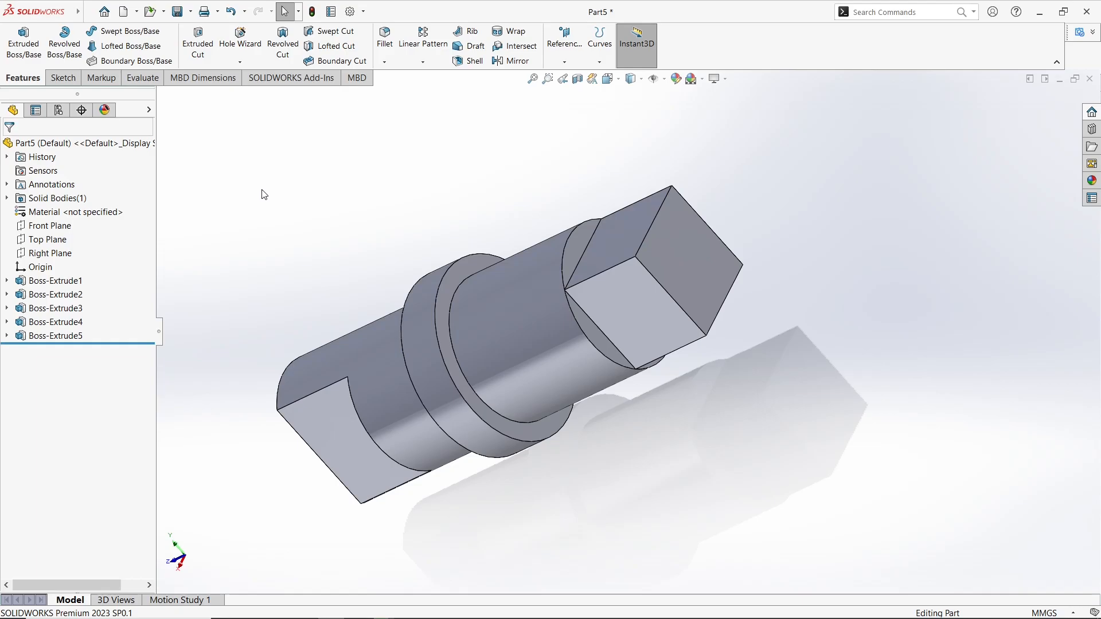
Open the sketch of the square extrusion for editing.
click(7, 336)
click(45, 351)
click(56, 319)
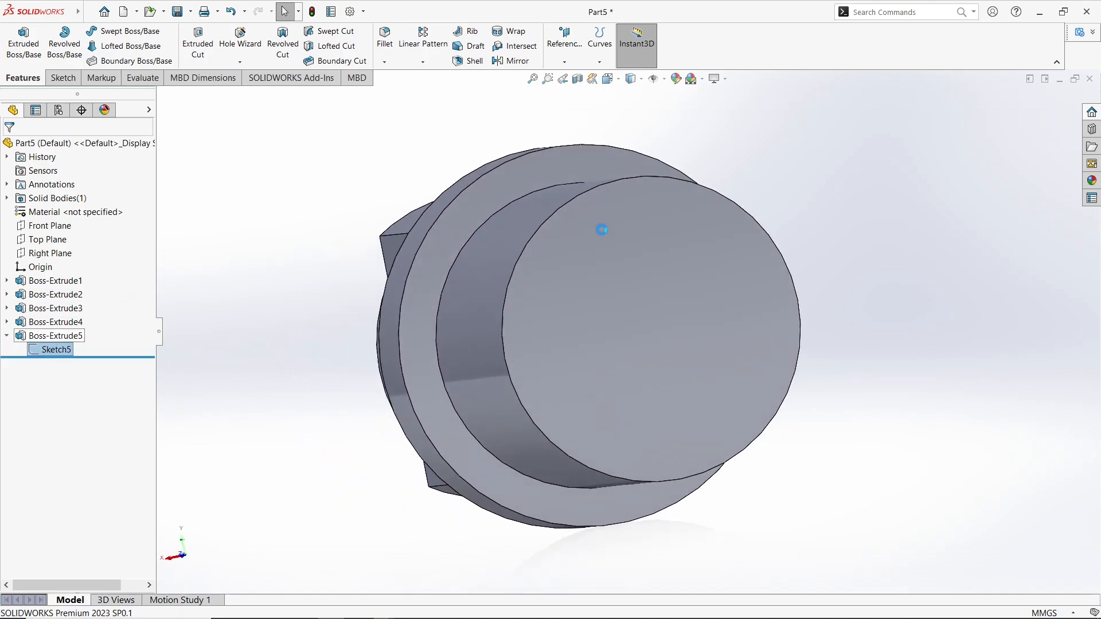
Undo the square's extrusion and the coincident relation between its corner and the rear cylinder's edge.
double_click(298, 177)
click(63, 324)
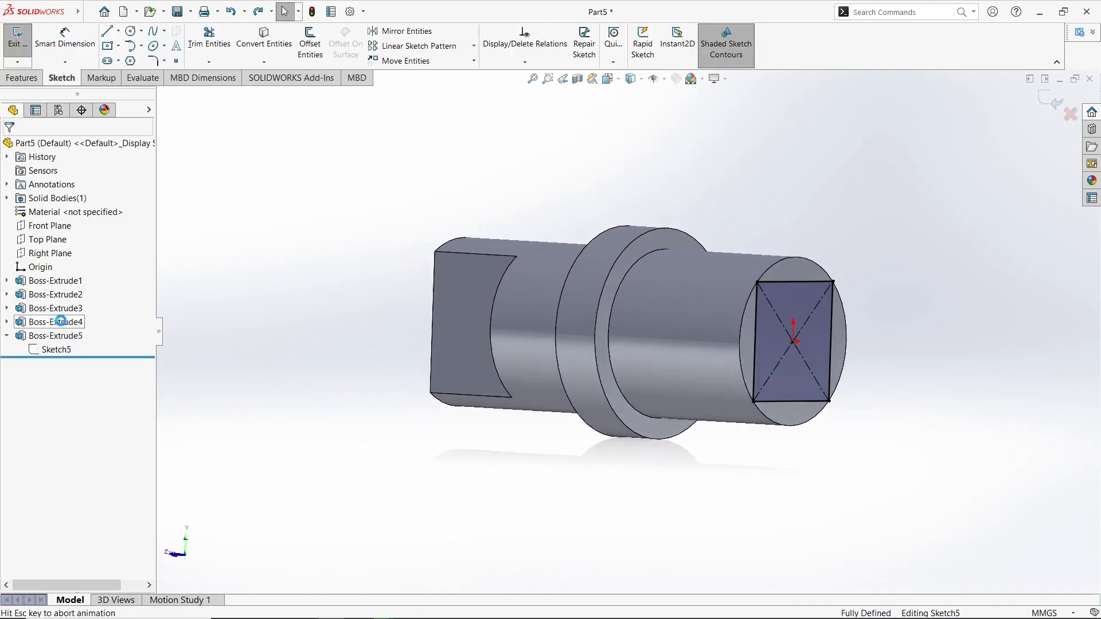
key(ctrl+z)
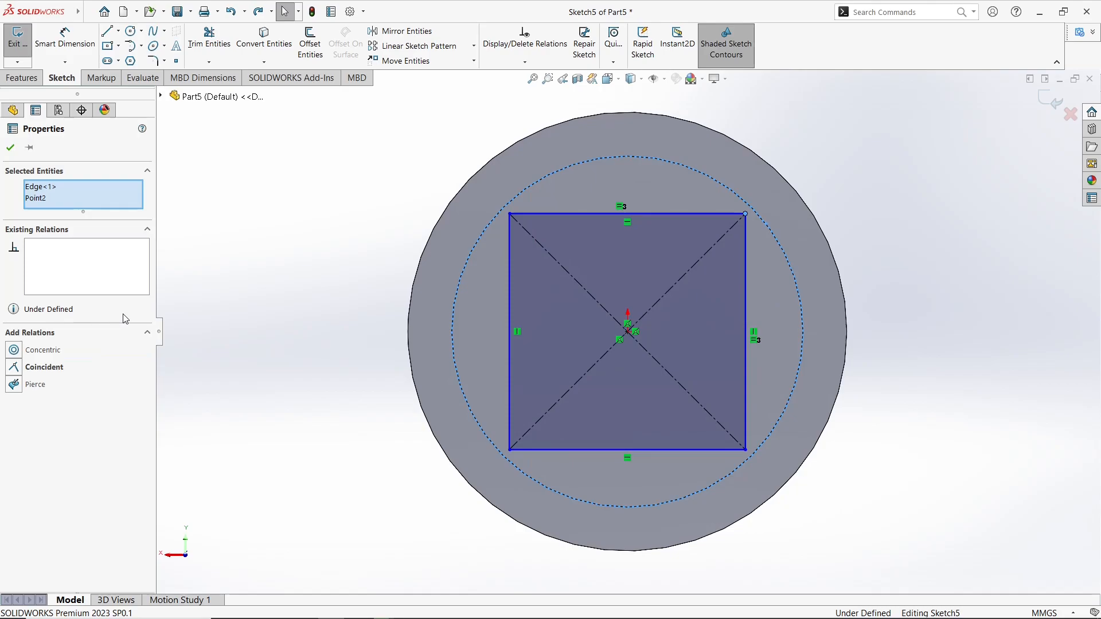
scroll(270, 265, up, 2)
key(Escape)
Dimension the square's side at 30 mm and extrude it 25 mm from the rear end face with the Blind end condition.
click(42, 56)
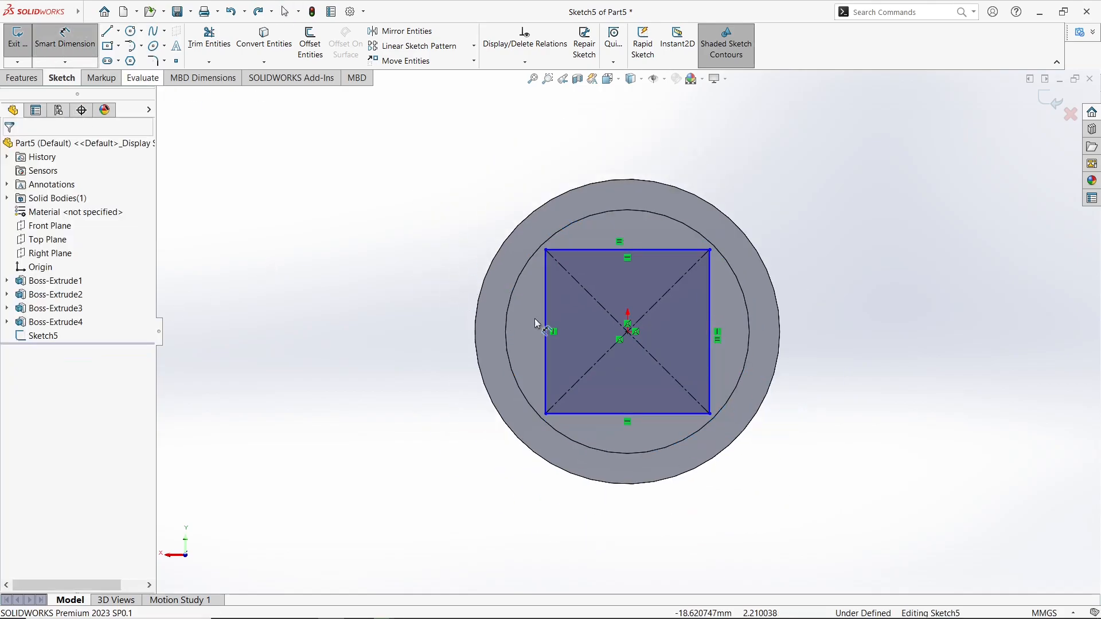
click(545, 305)
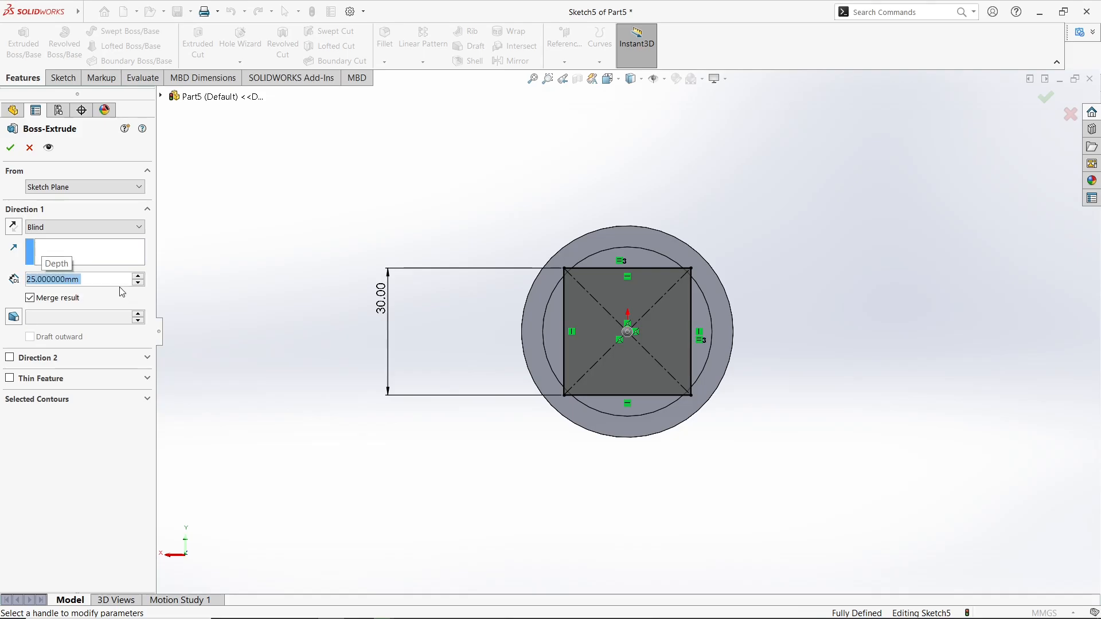
click(10, 147)
Set the diameter of the cylinder between the collar and the square end to 45 mm and rebuild the part.
mouse_move(413, 423)
middle_down()
mouse_move(486, 379)
mouse_move(419, 444)
middle_up()
click(709, 418)
scroll(700, 273, down, 3)
middle_drag(697, 271, 636, 267)
scroll(625, 265, down, 5)
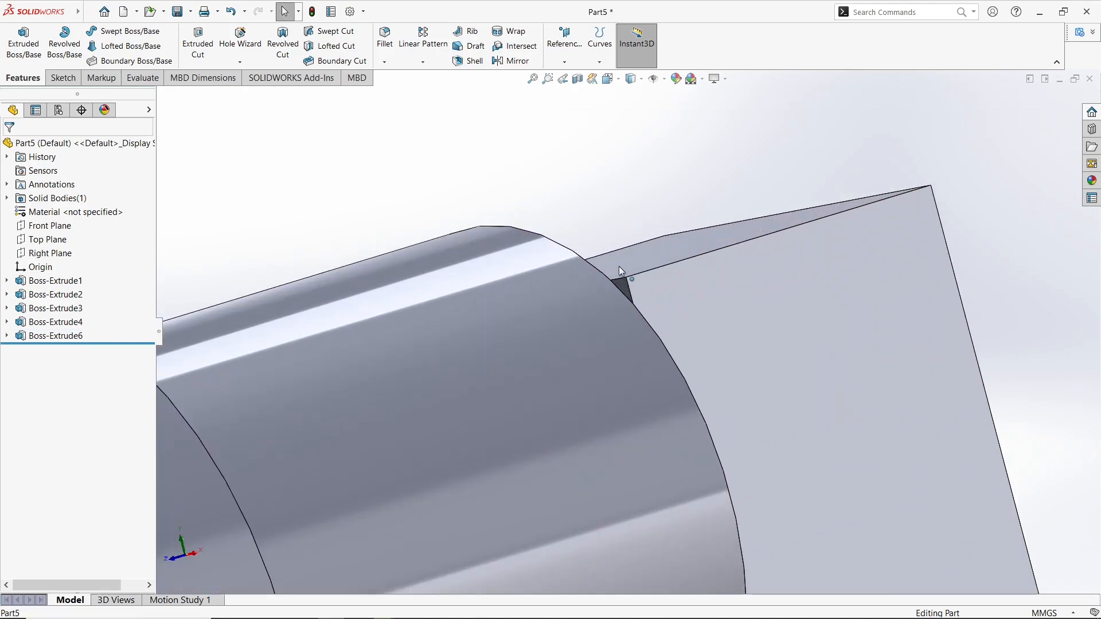
scroll(605, 292, up, 5)
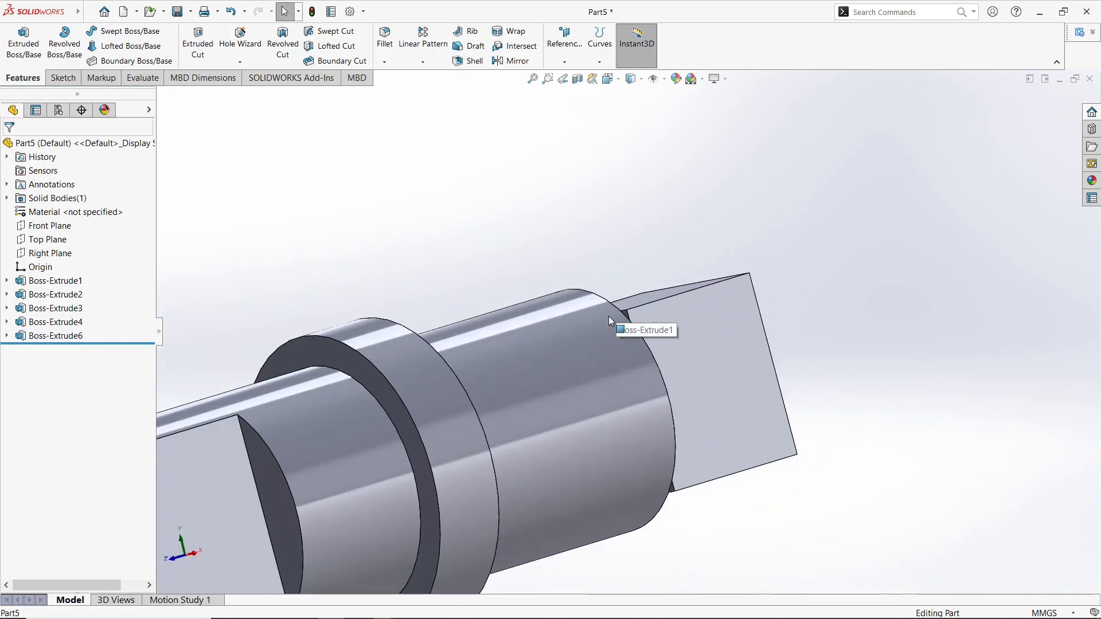
click(28, 282)
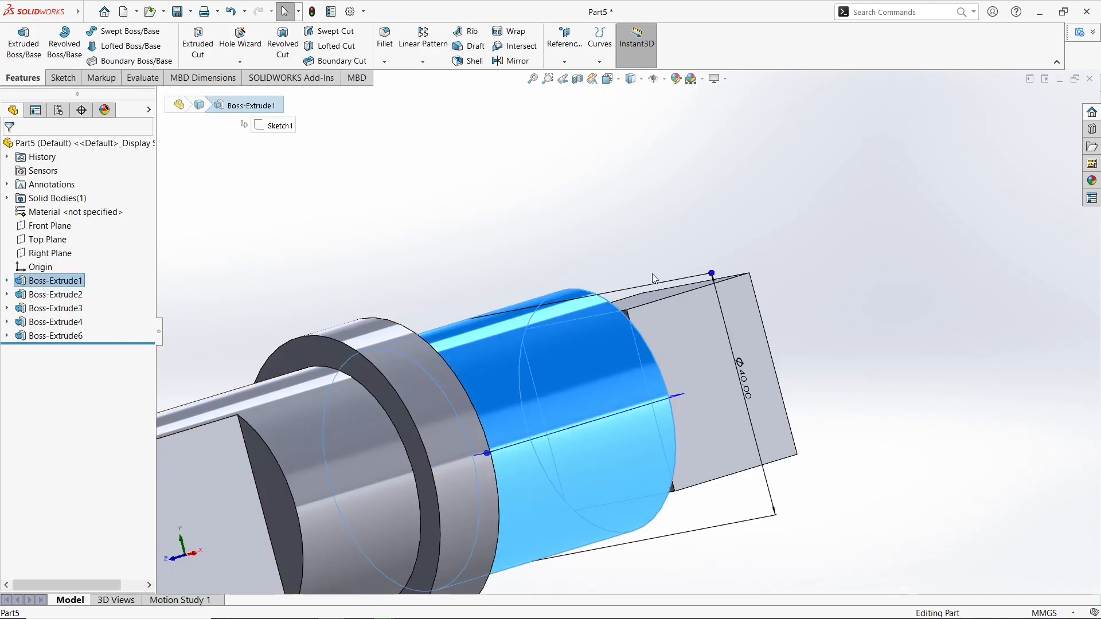
mouse_move(652, 273)
middle_down()
mouse_move(652, 288)
mouse_move(622, 288)
mouse_move(572, 367)
middle_up()
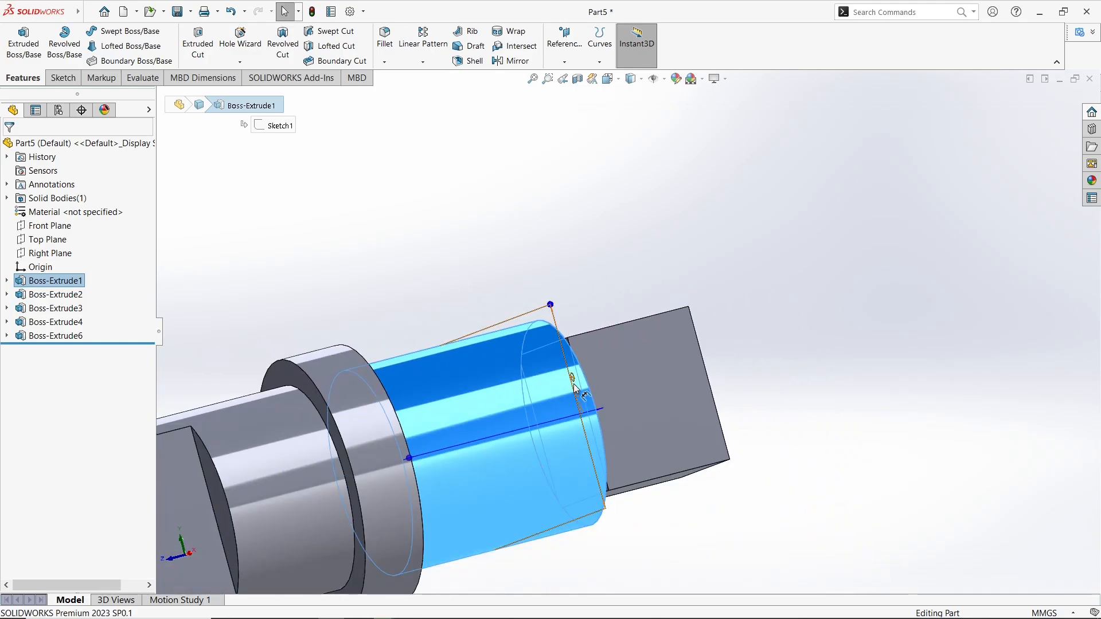
double_click(575, 384)
text(45)
key(Return)
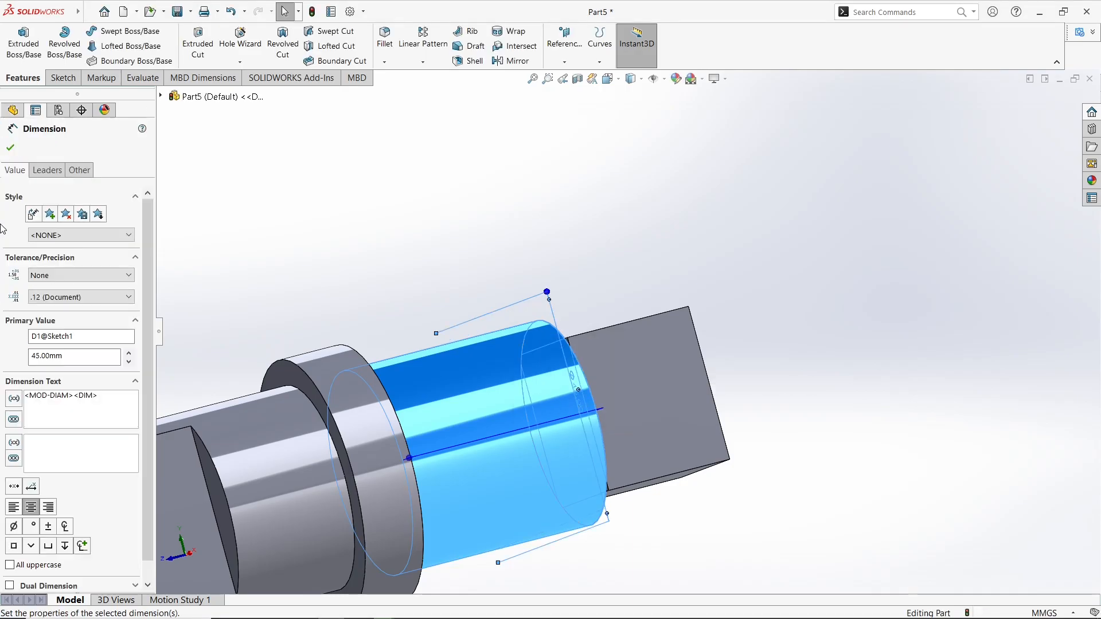
click(11, 149)
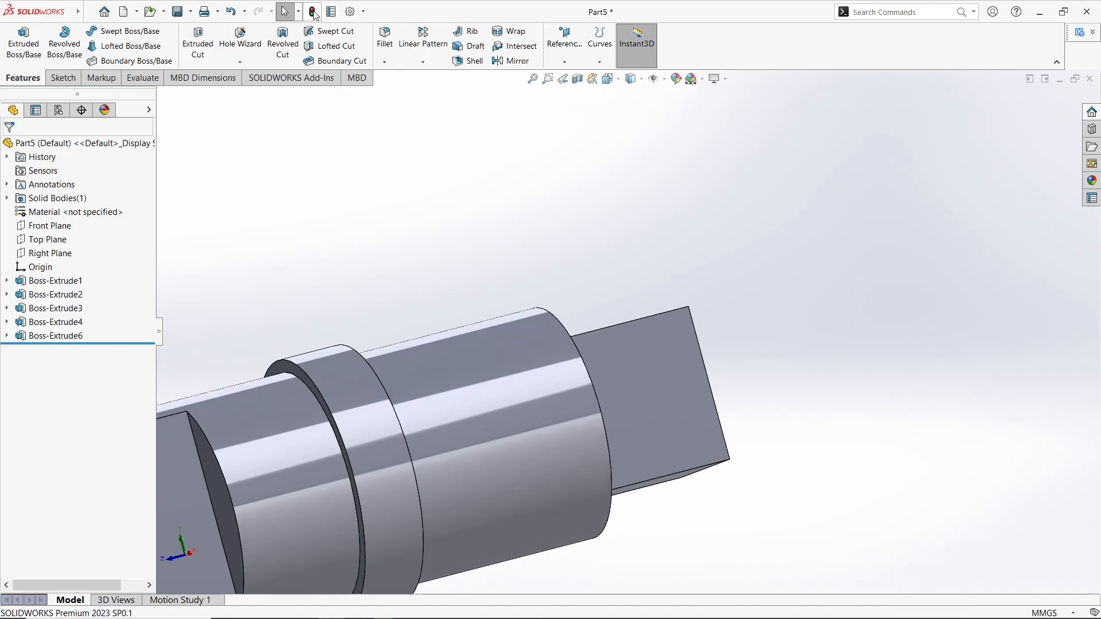
Edit the sketch of the cylinder behind the collar, set its circle diameter to 43 mm, and exit the sketch.
middle_drag(580, 271, 498, 287)
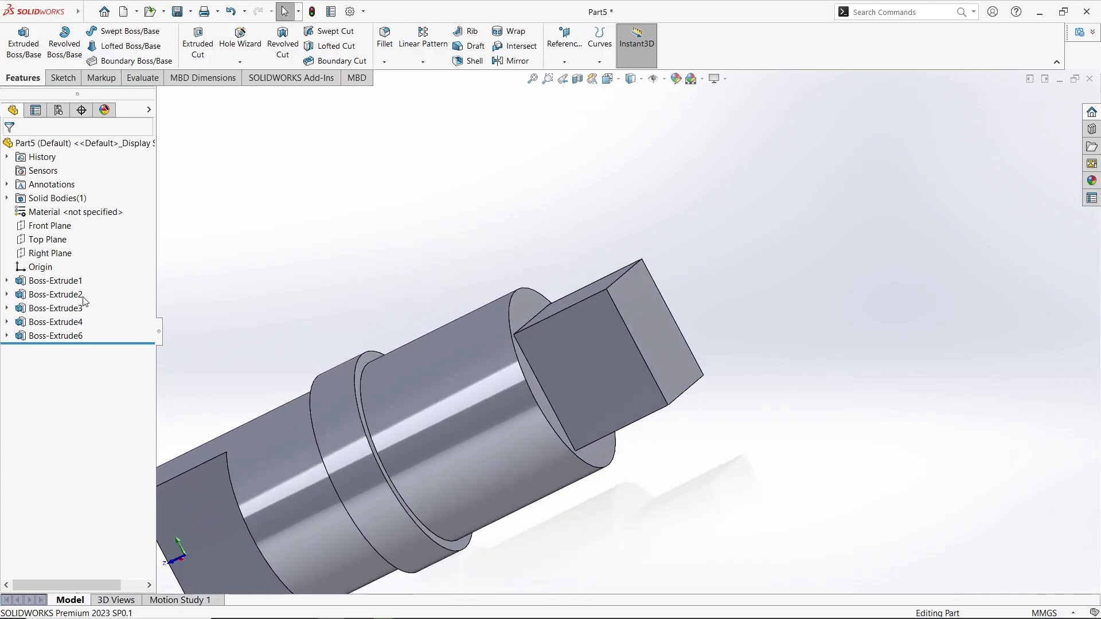
click(11, 282)
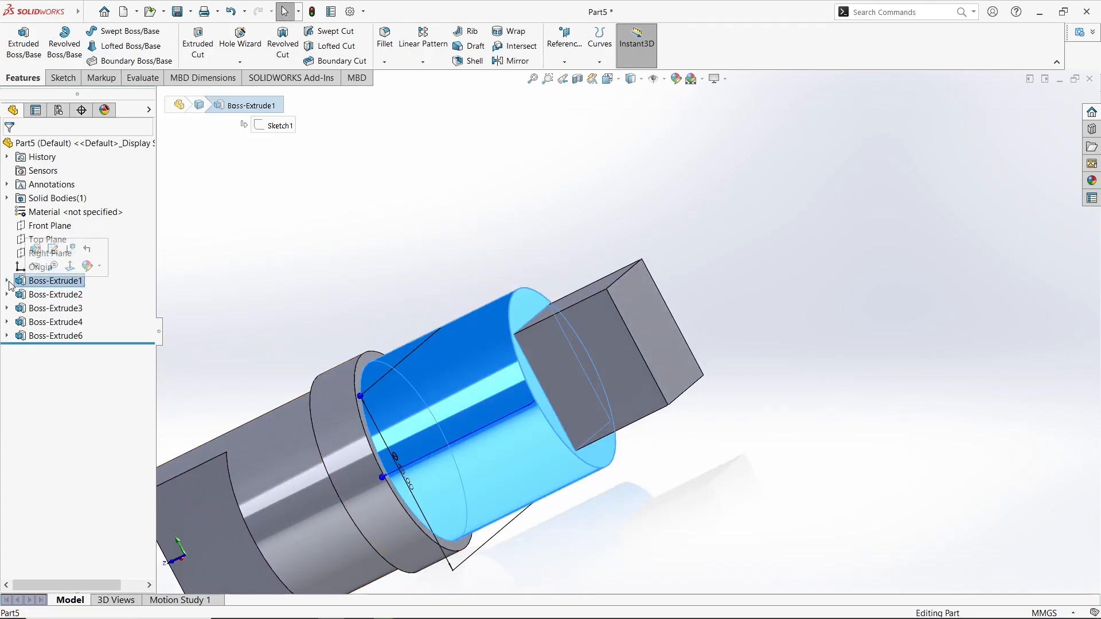
click(8, 281)
click(51, 295)
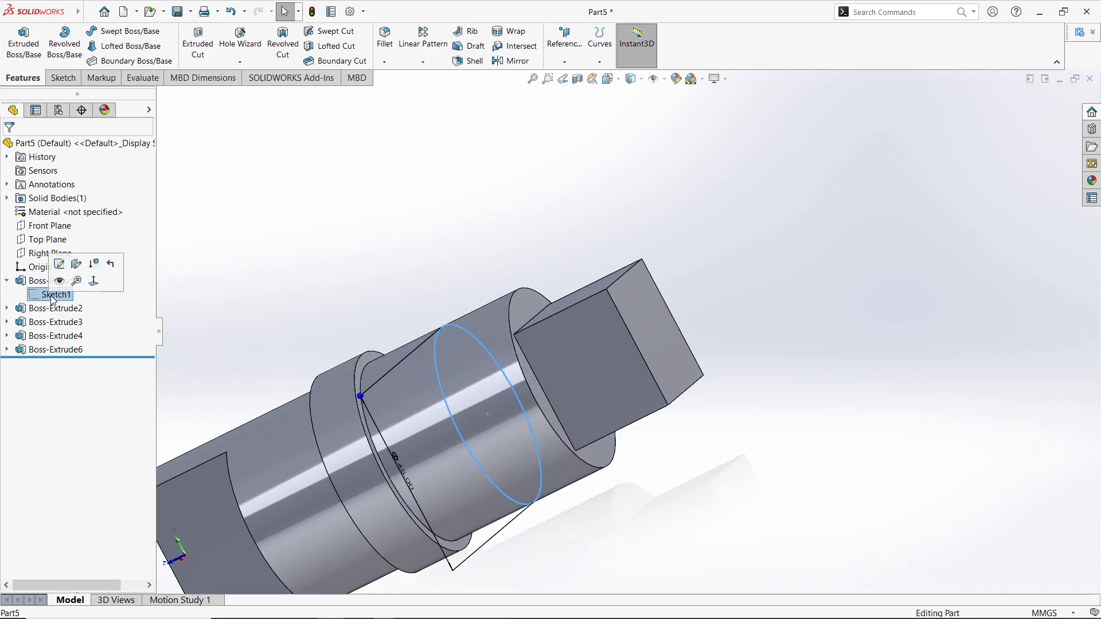
click(59, 264)
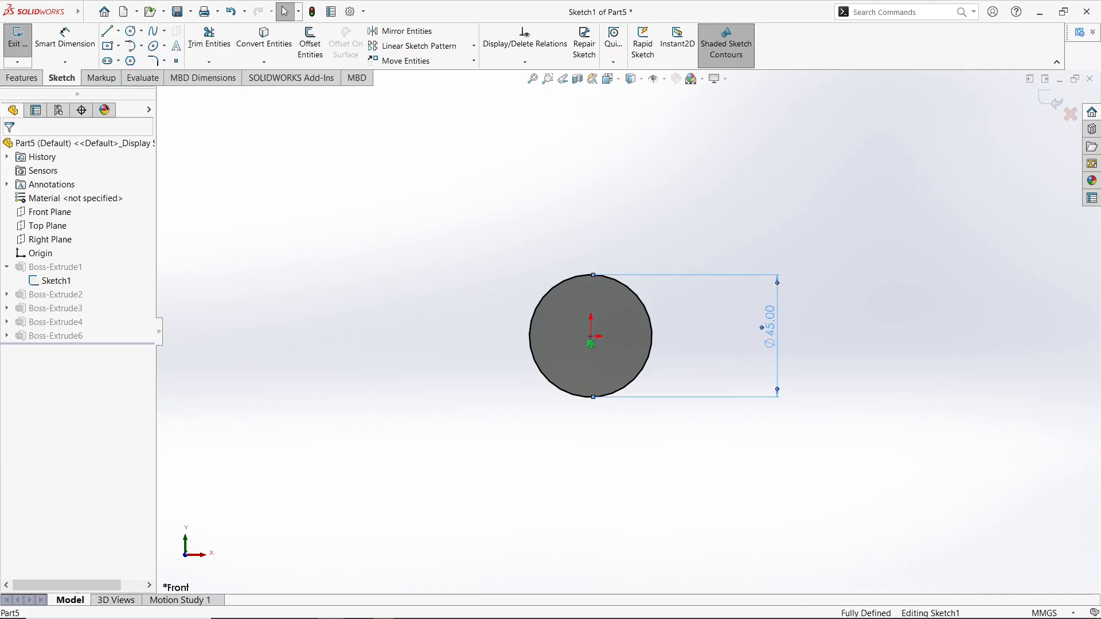
double_click(766, 321)
text(43)
key(Return)
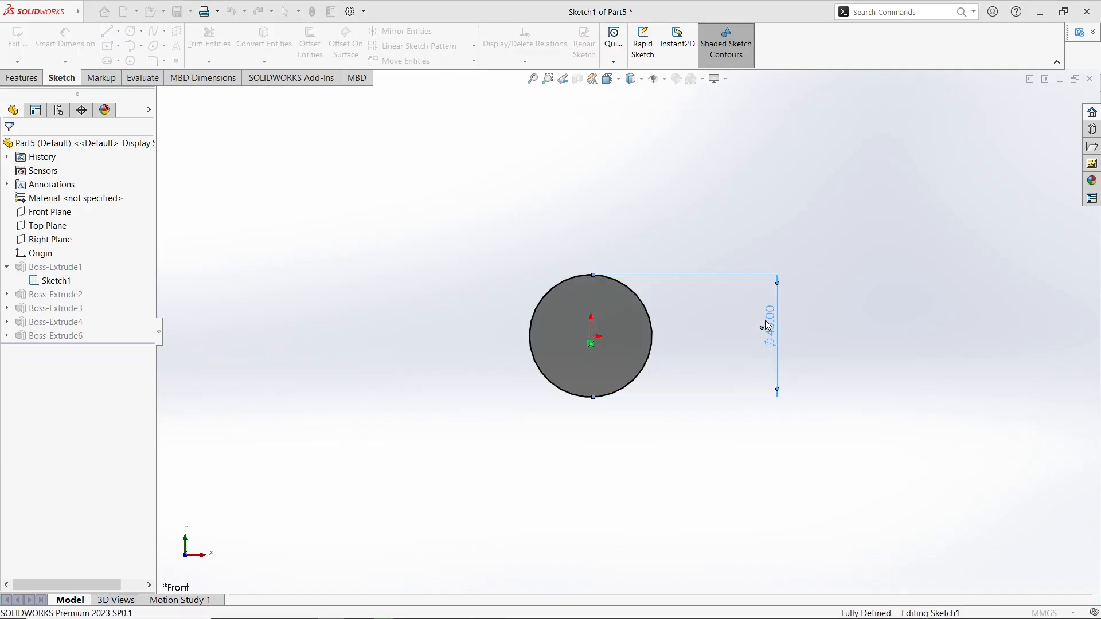
click(10, 147)
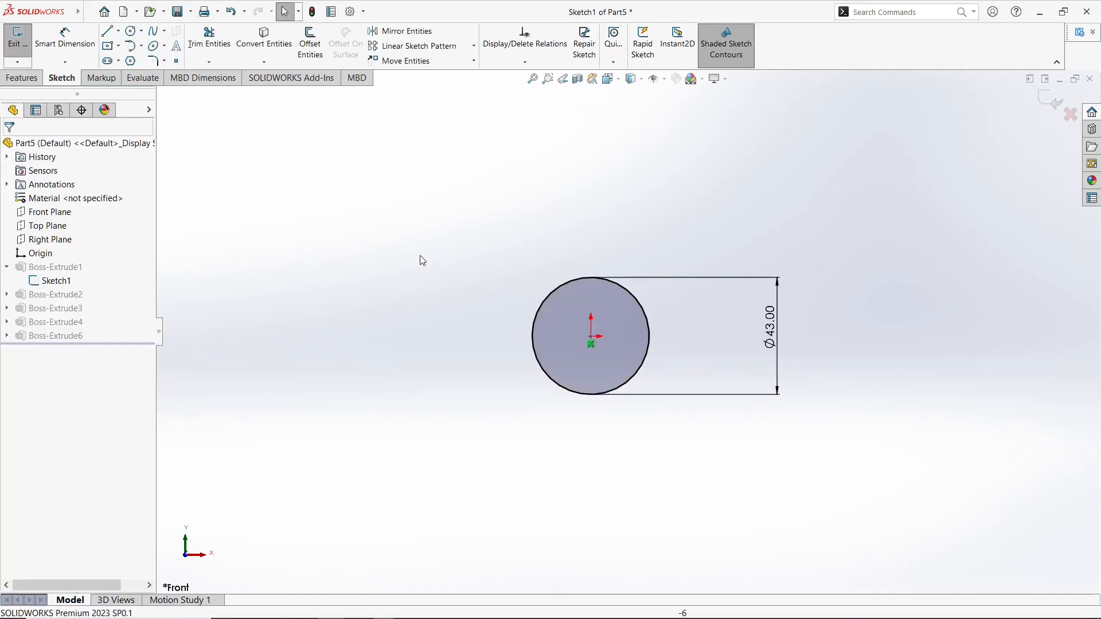
click(1054, 100)
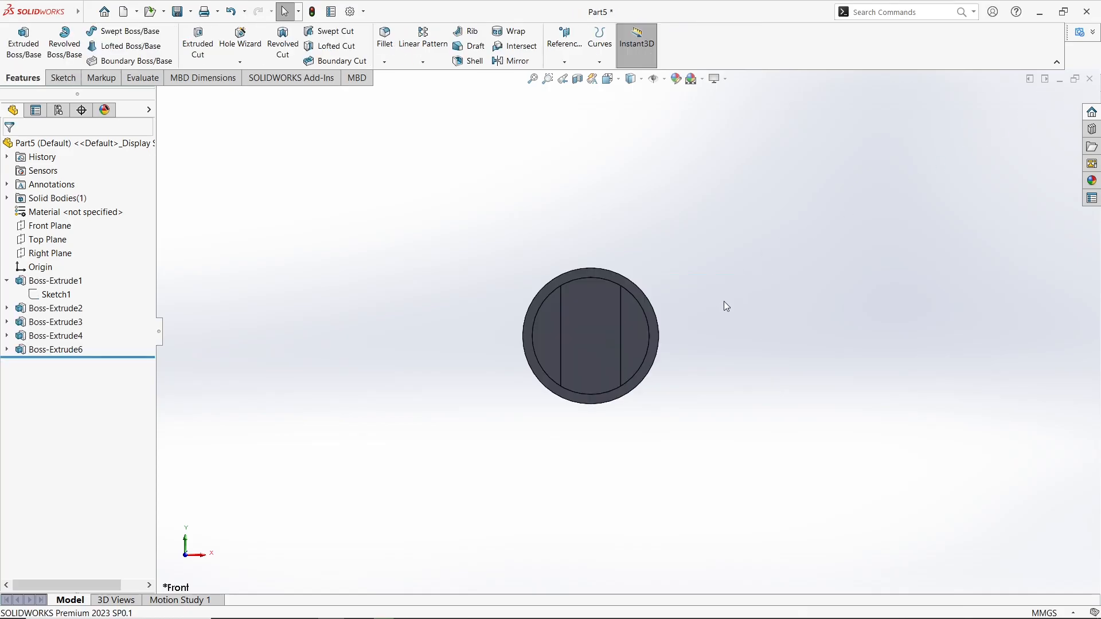
Assign the Alloy Steel material from the Steel category to the part.
middle_drag(699, 305, 744, 250)
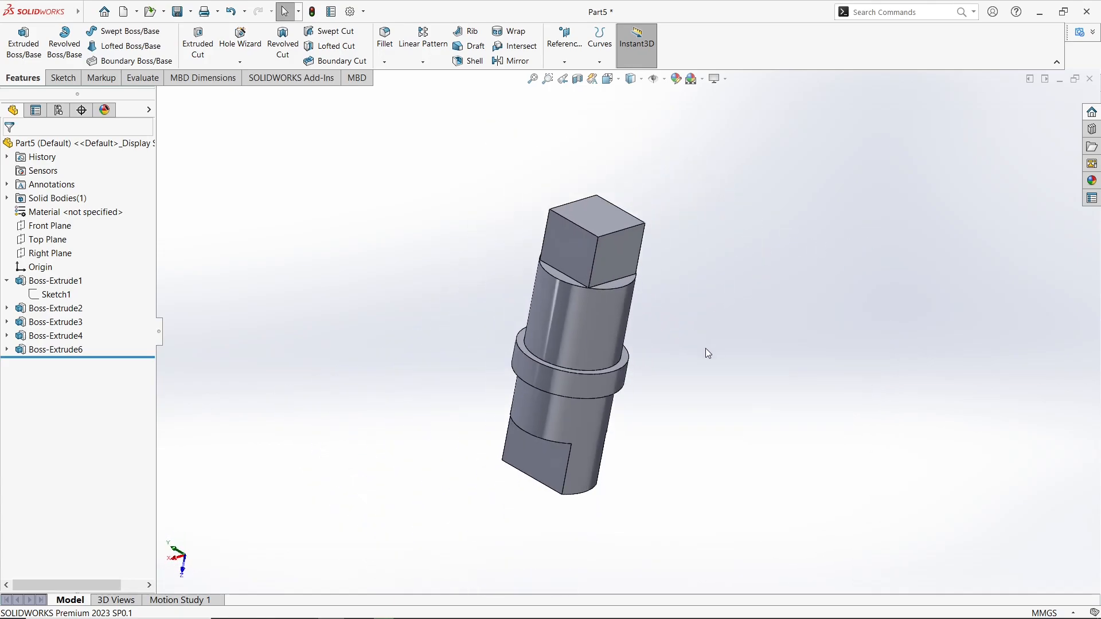
scroll(705, 349, up, 1)
scroll(706, 349, down, 1)
middle_drag(706, 350, 635, 239)
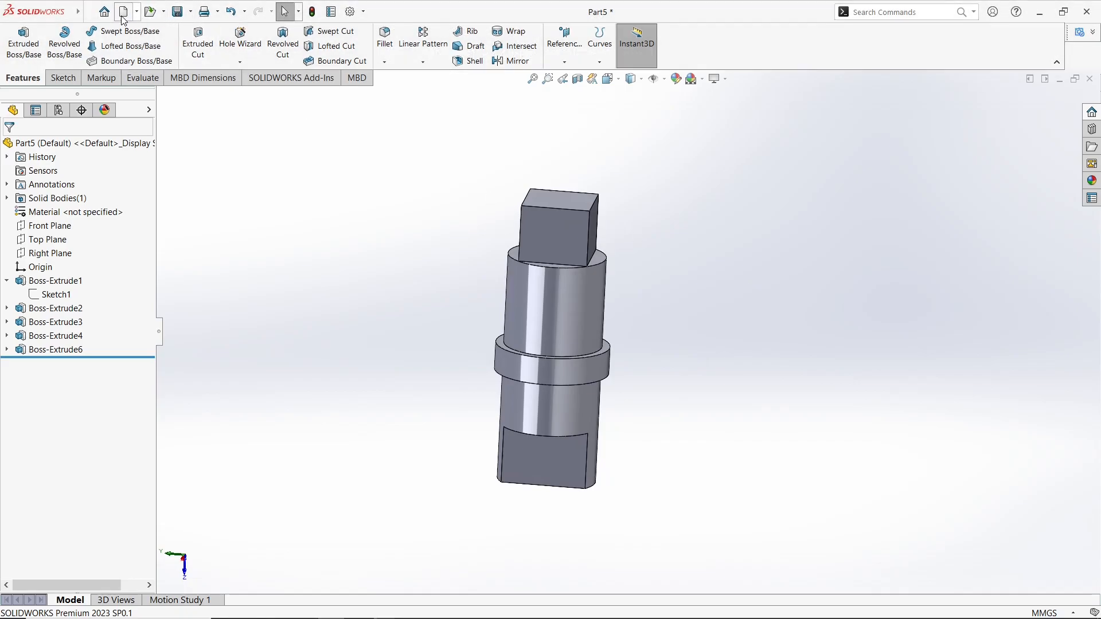
right_click(63, 212)
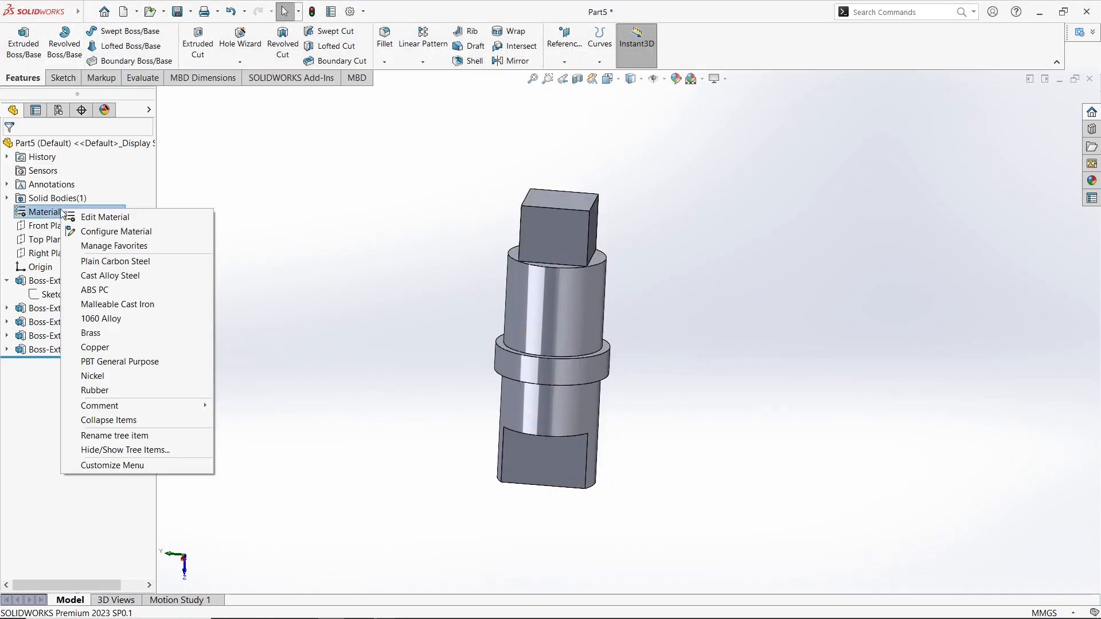
click(92, 218)
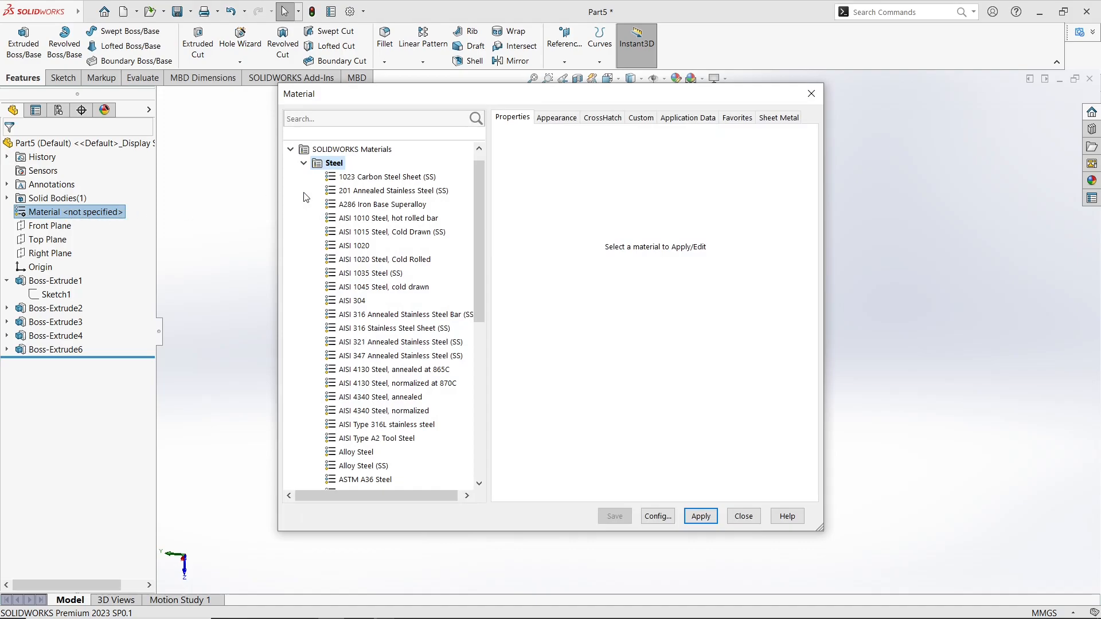
click(359, 302)
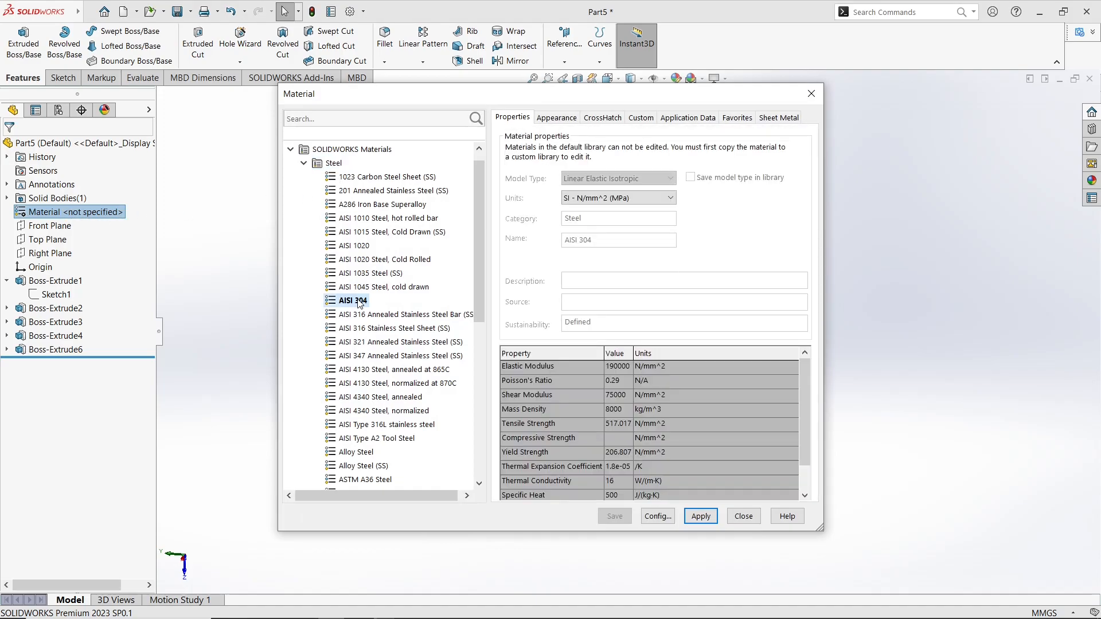
click(357, 453)
click(701, 517)
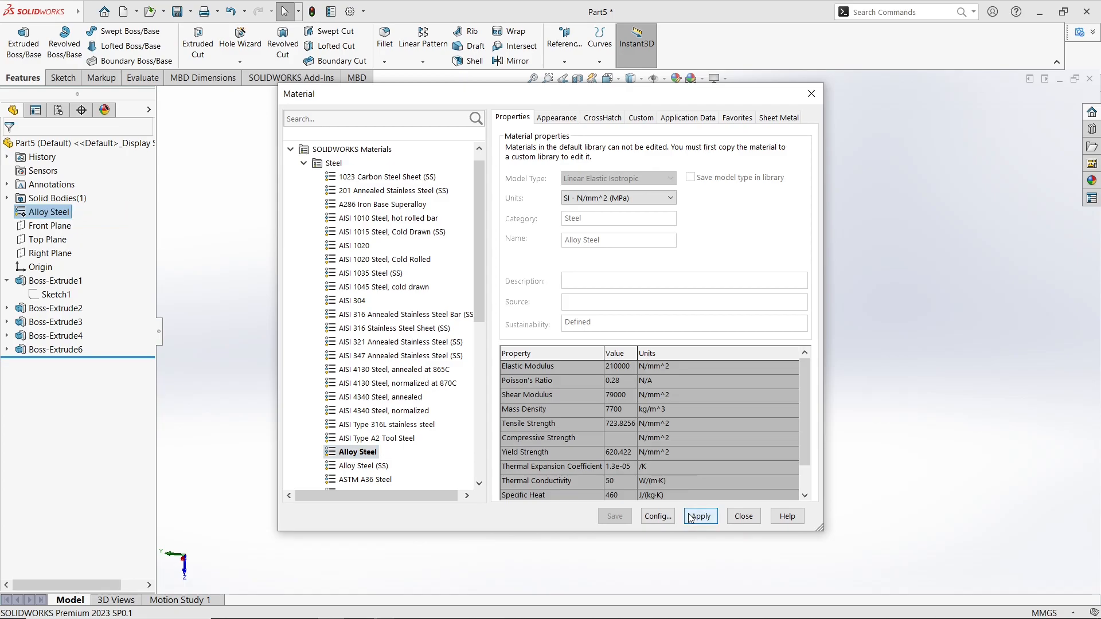
click(743, 516)
Look up the Measure command and check the size of the cylinder in front of the collar.
middle_drag(720, 413, 505, 380)
text(meas)
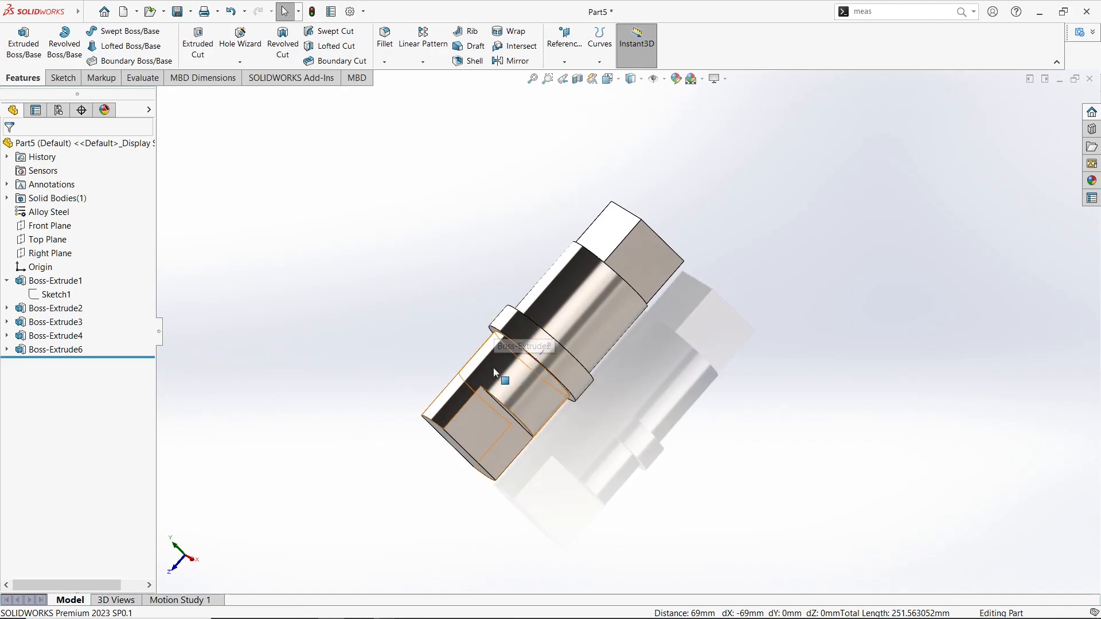
click(508, 369)
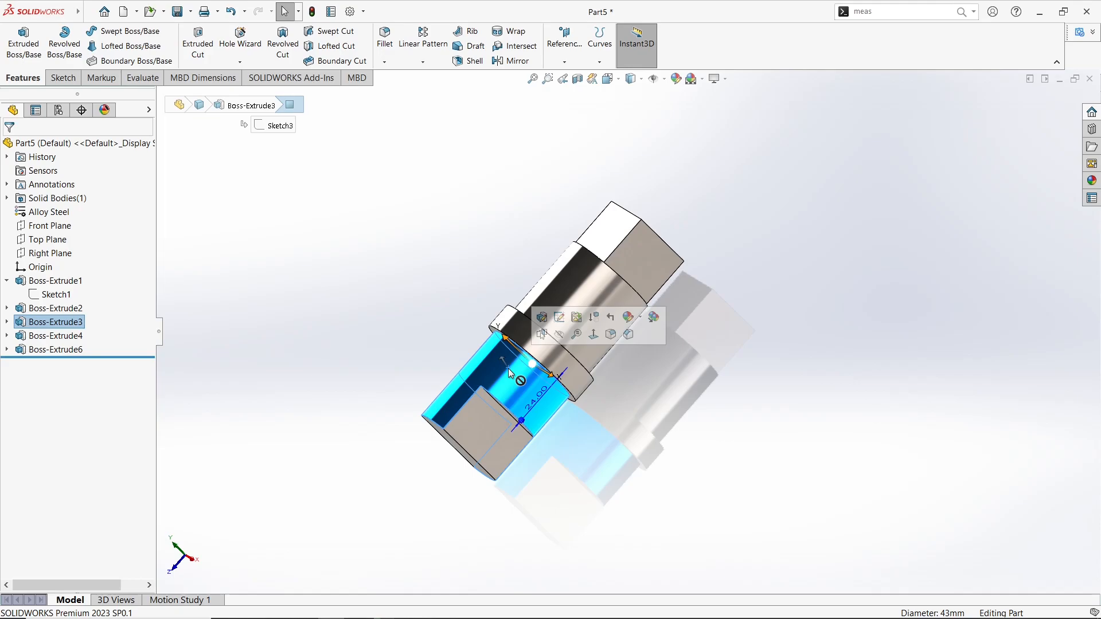
click(398, 344)
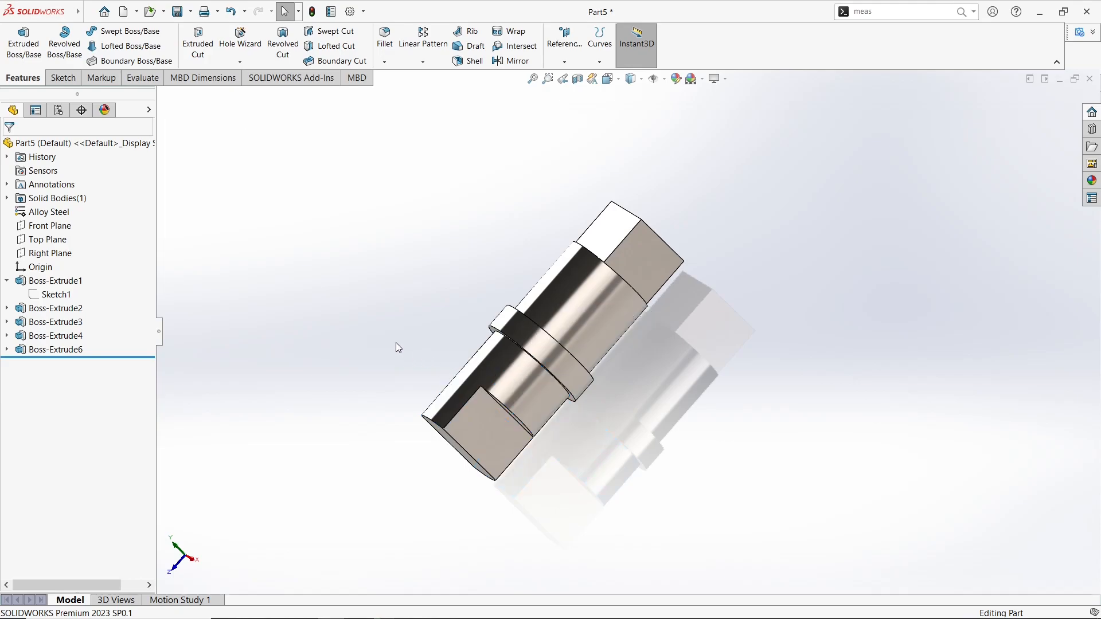
Set the extrusion depth of the cylinder between the collar and the two-flat end to 69 mm and rebuild the part.
click(515, 363)
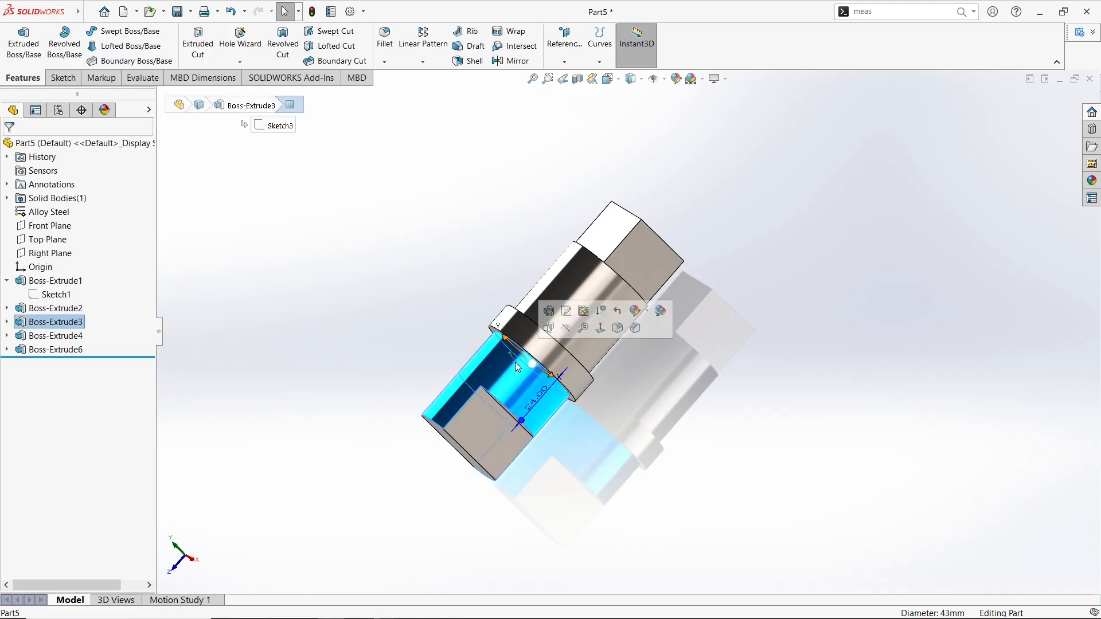
double_click(538, 402)
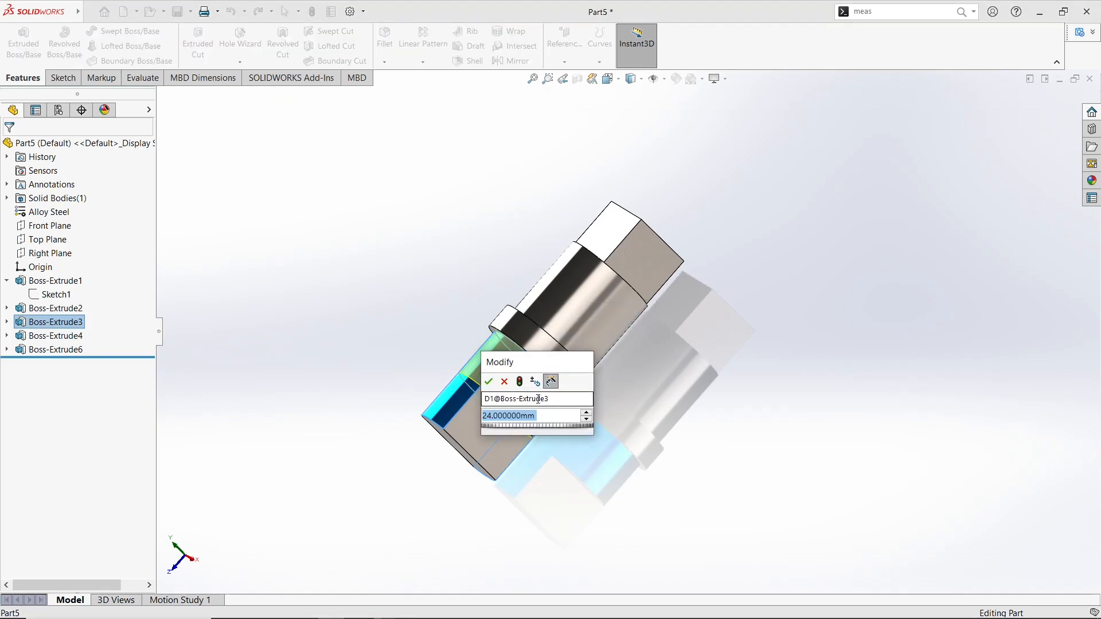
text(69)
key(Return)
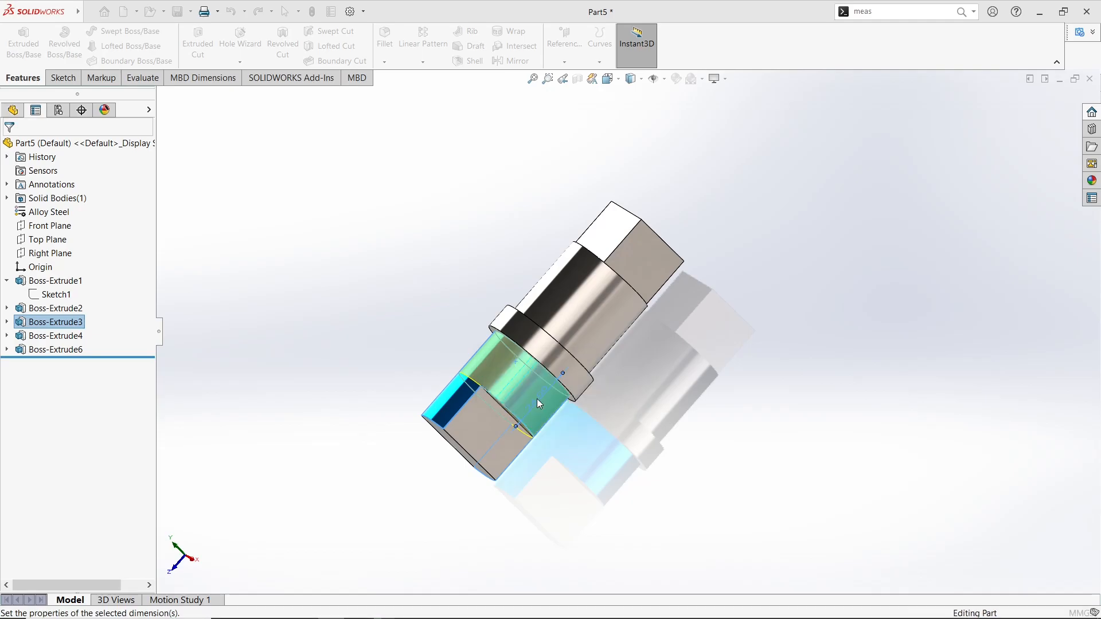
click(380, 355)
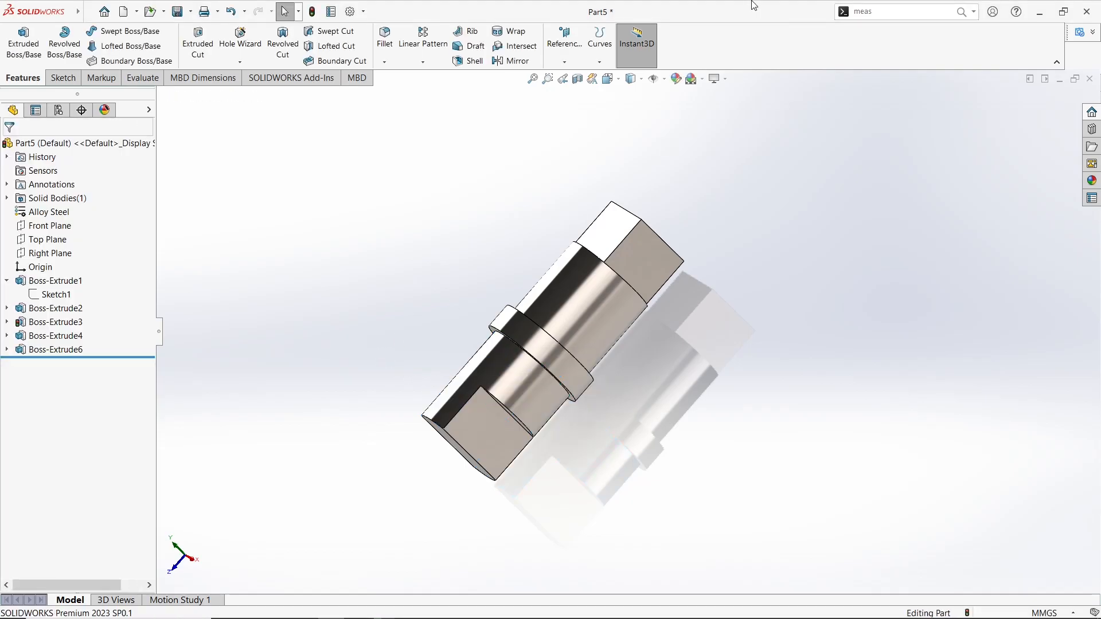
click(312, 11)
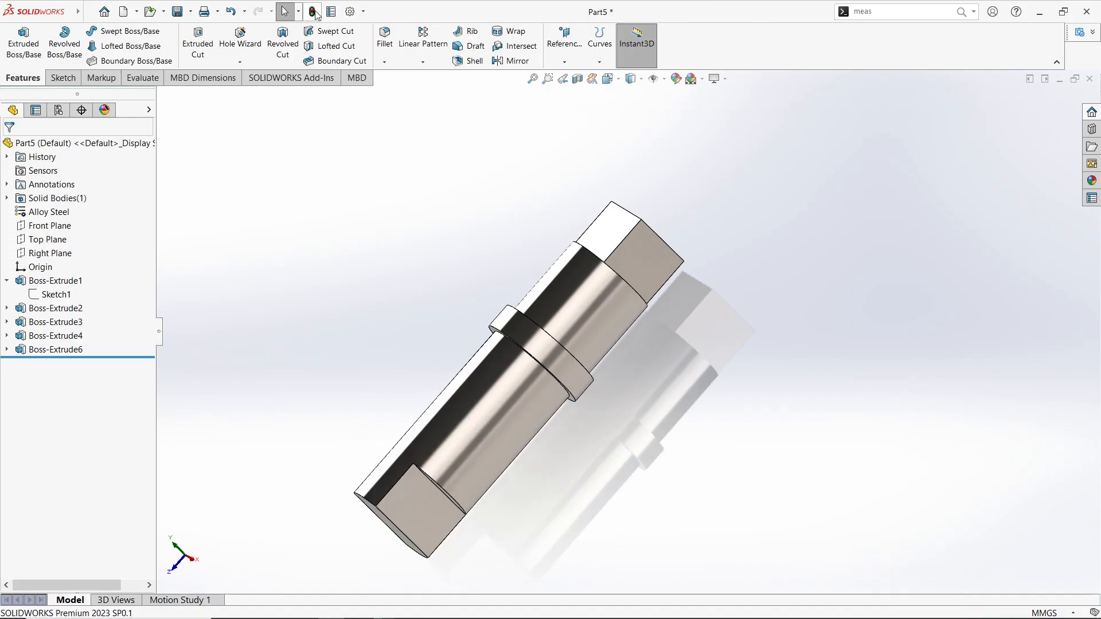
Review the stem's end extrusions and save the part as Part5 in the Ball Valve 1 folder.
middle_drag(369, 263, 395, 343)
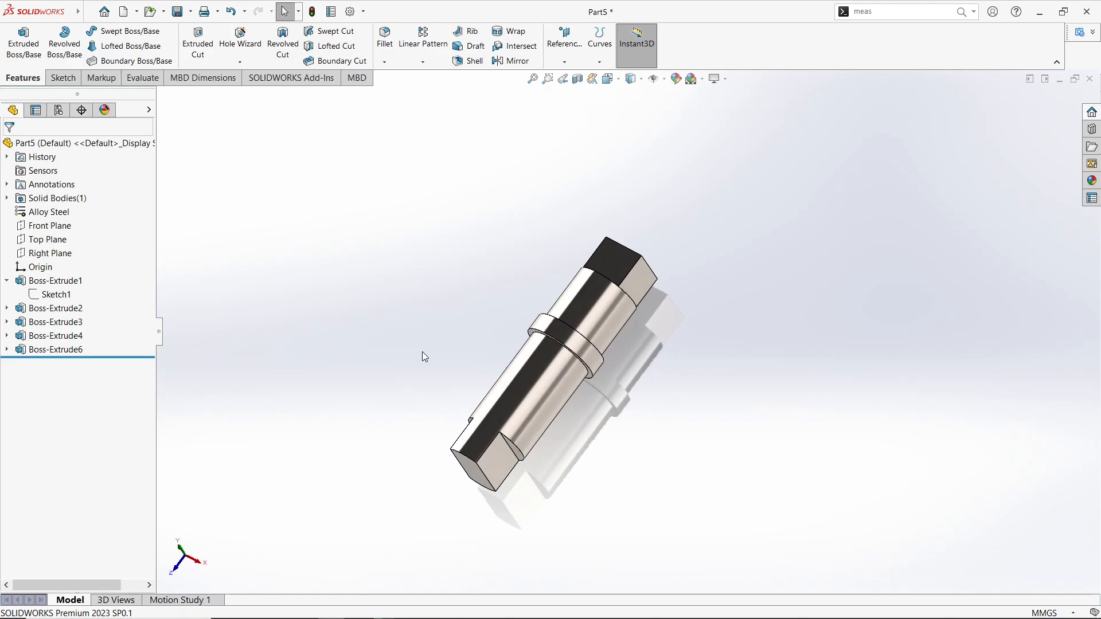
click(74, 350)
click(54, 335)
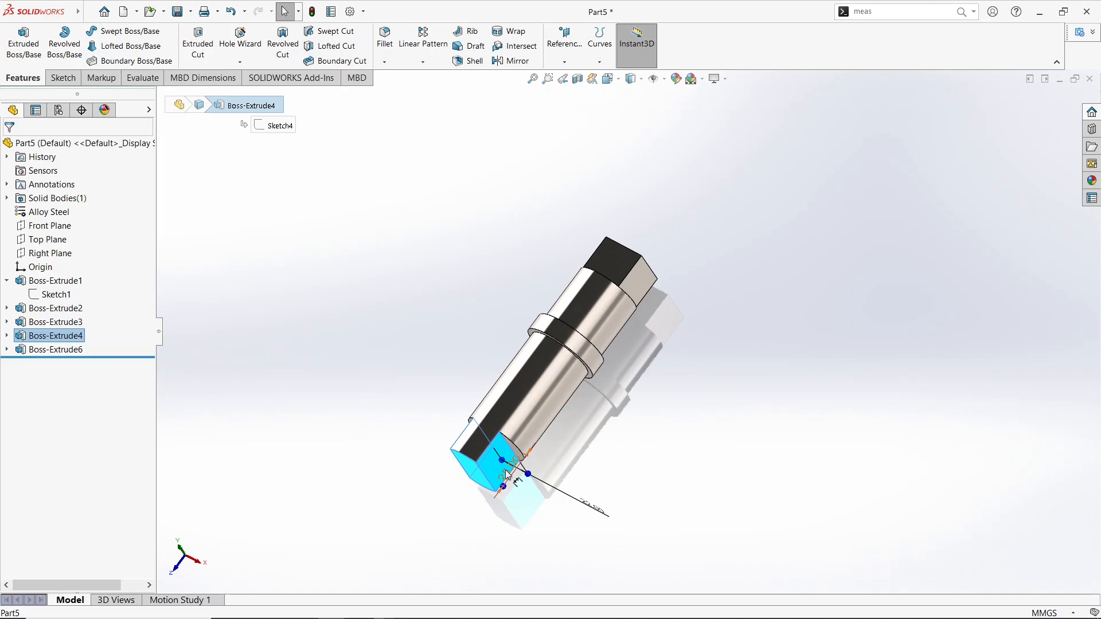
click(354, 402)
scroll(443, 361, up, 2)
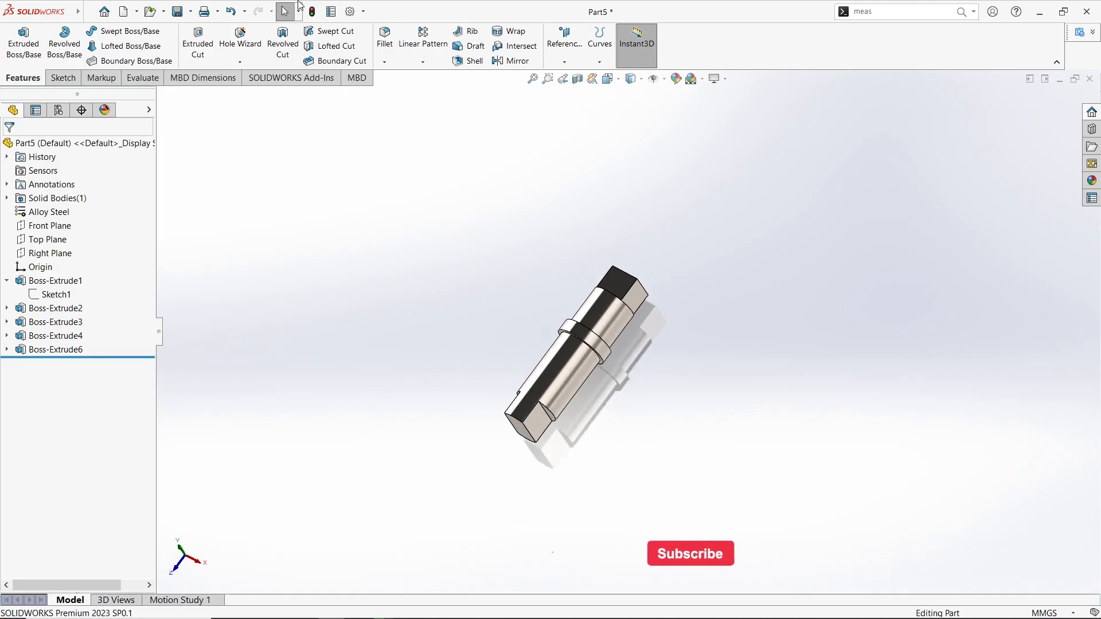
click(178, 11)
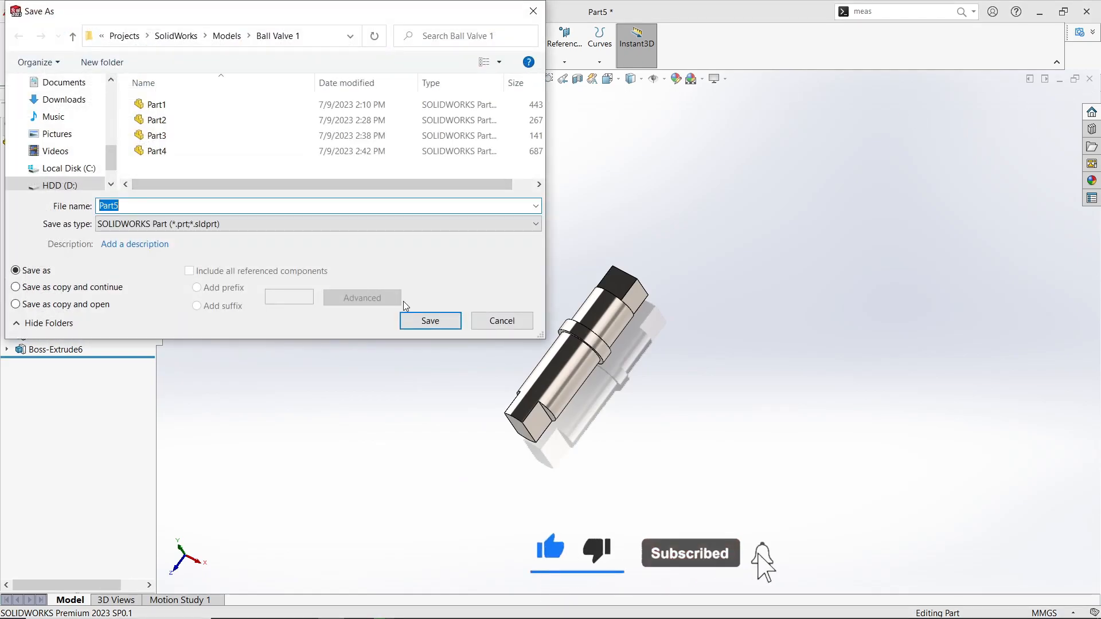
click(430, 322)
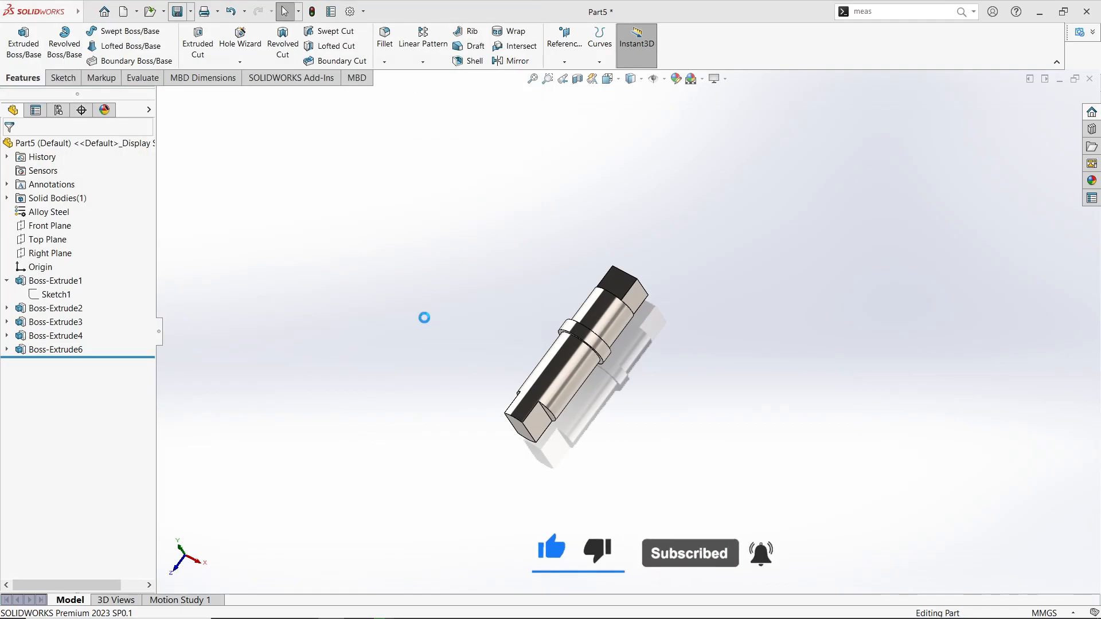